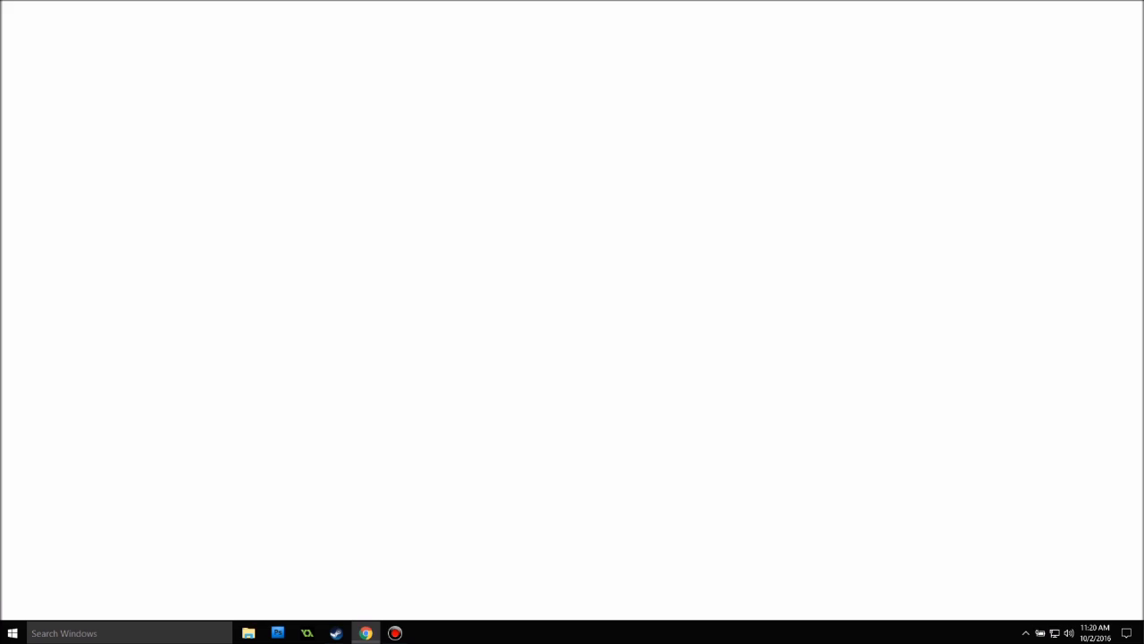
Load the Bethesda.net account page from the 'bethesda' address-bar suggestions.
type("bethesda")
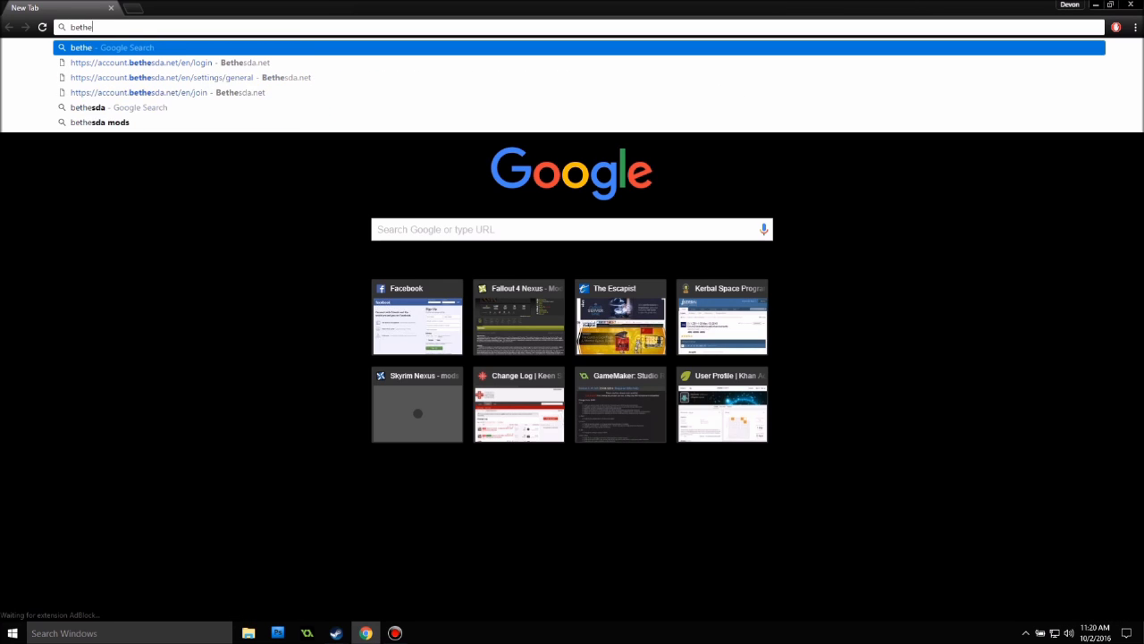
key("Down")
key("Down")
key("Down")
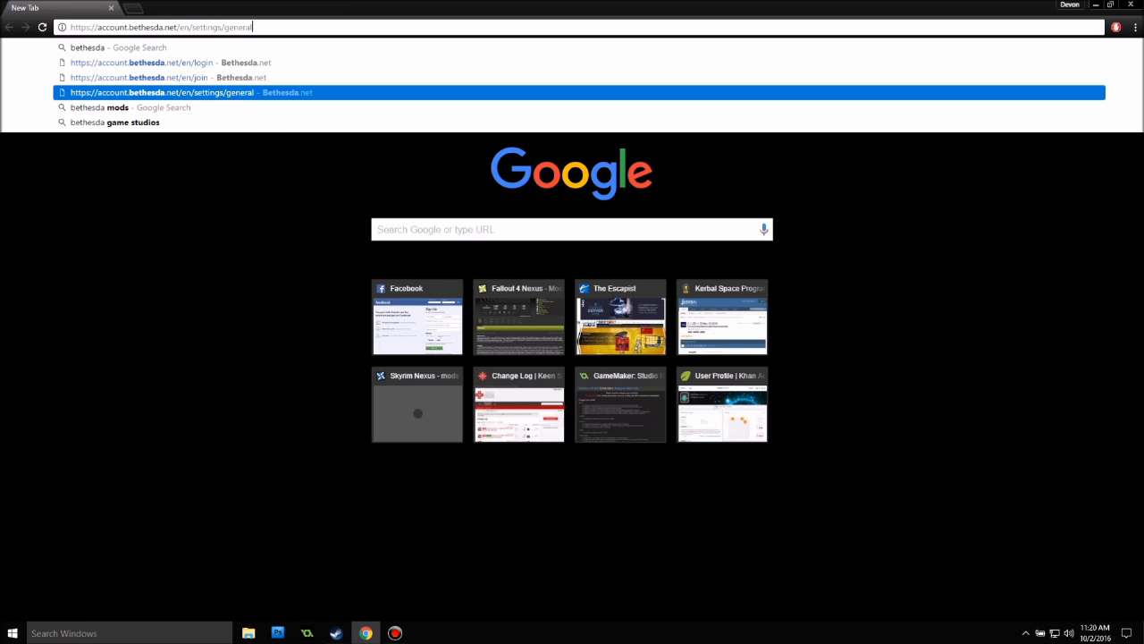
key("Up")
key("Up")
key("Down")
key("Down")
key("Return")
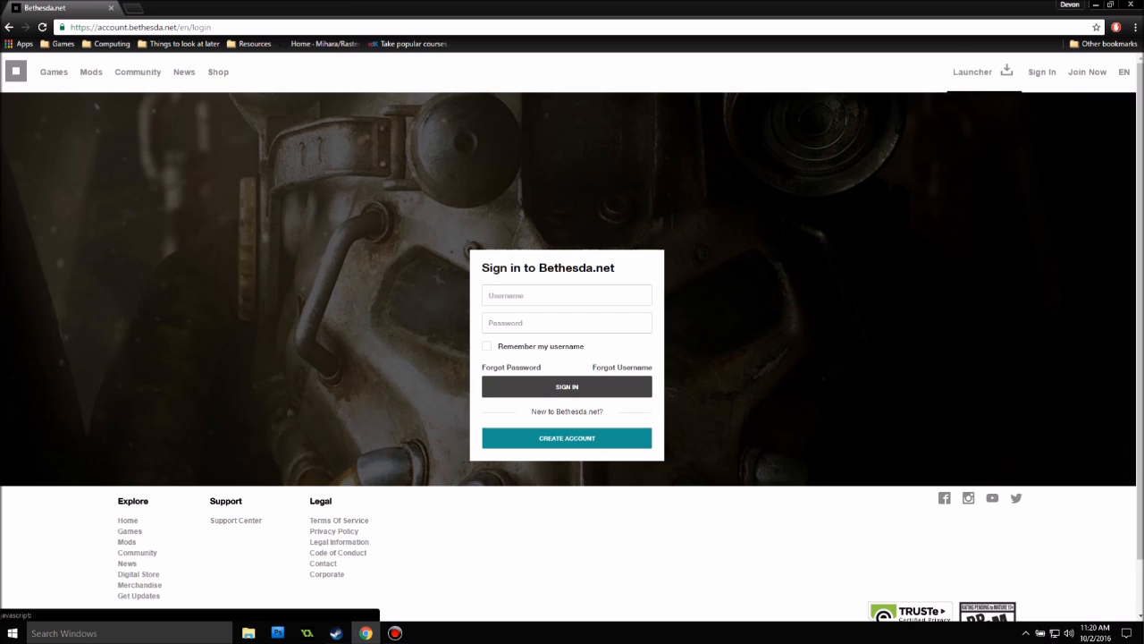
Download the Bethesda.net Launcher zip, open it, and show the Downloads folder.
left_click(972, 72)
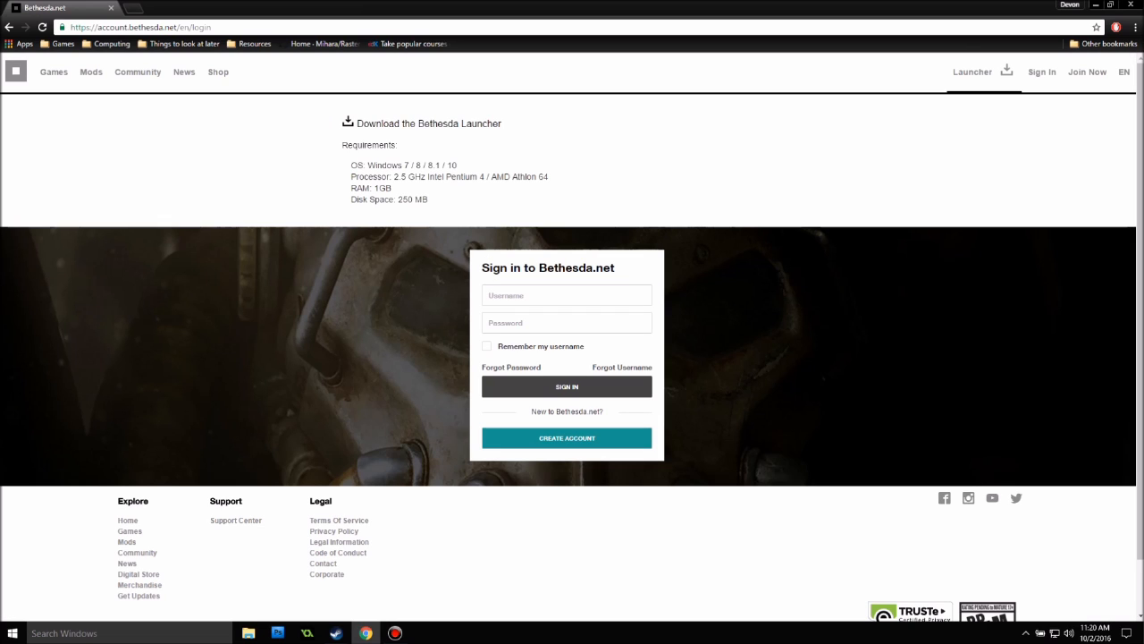
left_click(428, 123)
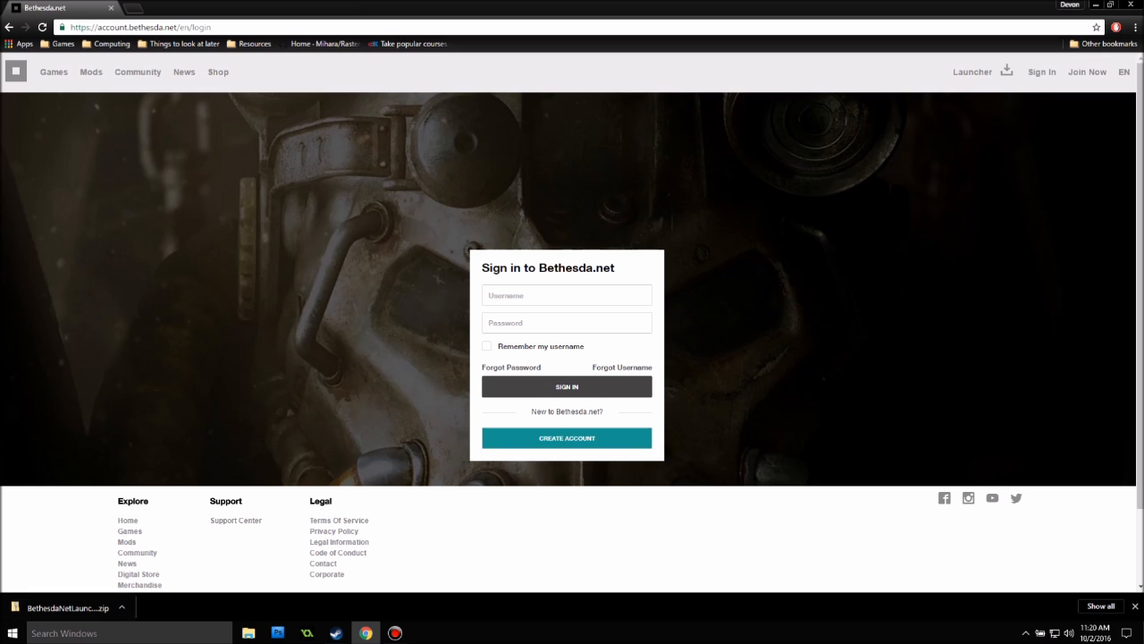
left_click(81, 607)
left_click(1131, 5)
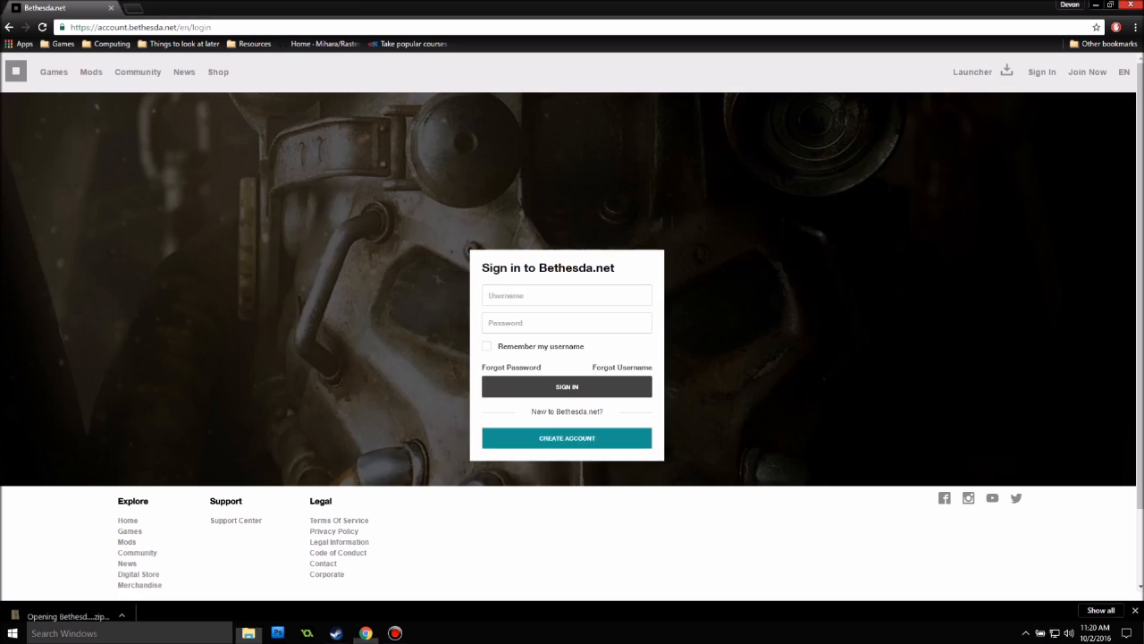
left_click(384, 166)
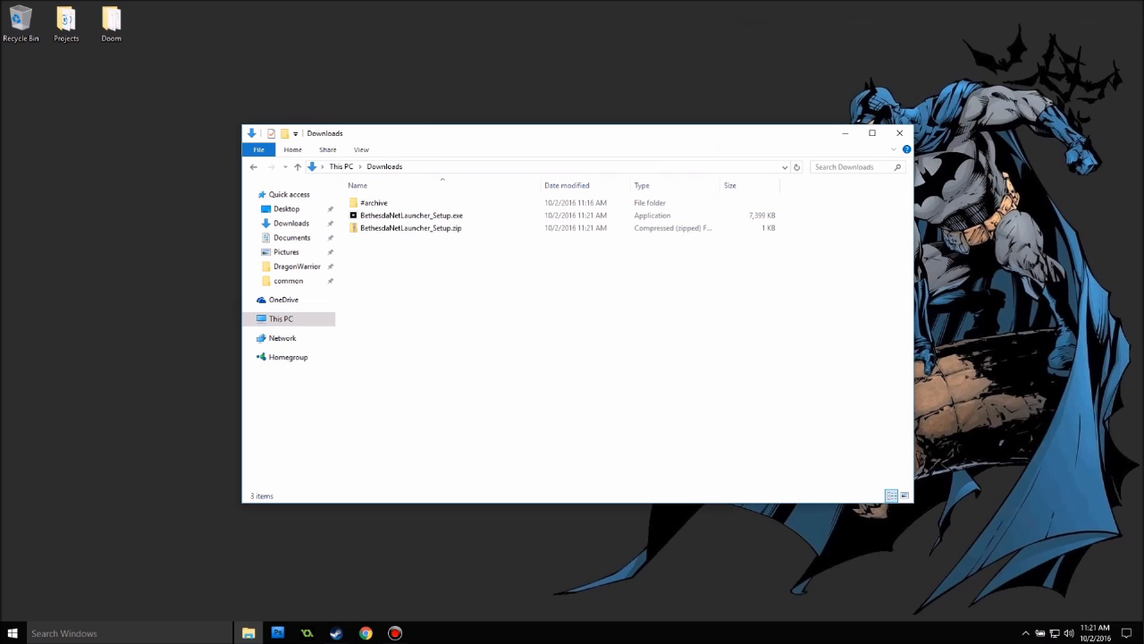
Install the launcher from BethesdaNetLauncher_Setup.exe in English, accepting the licence and default folder.
double_click(411, 215)
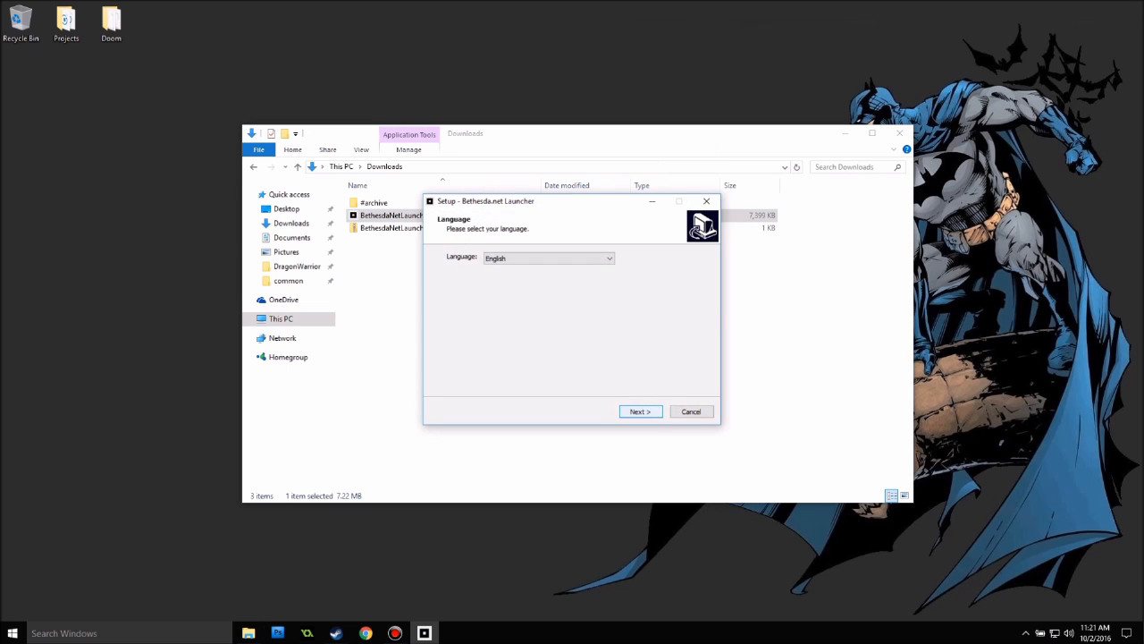
key("Return")
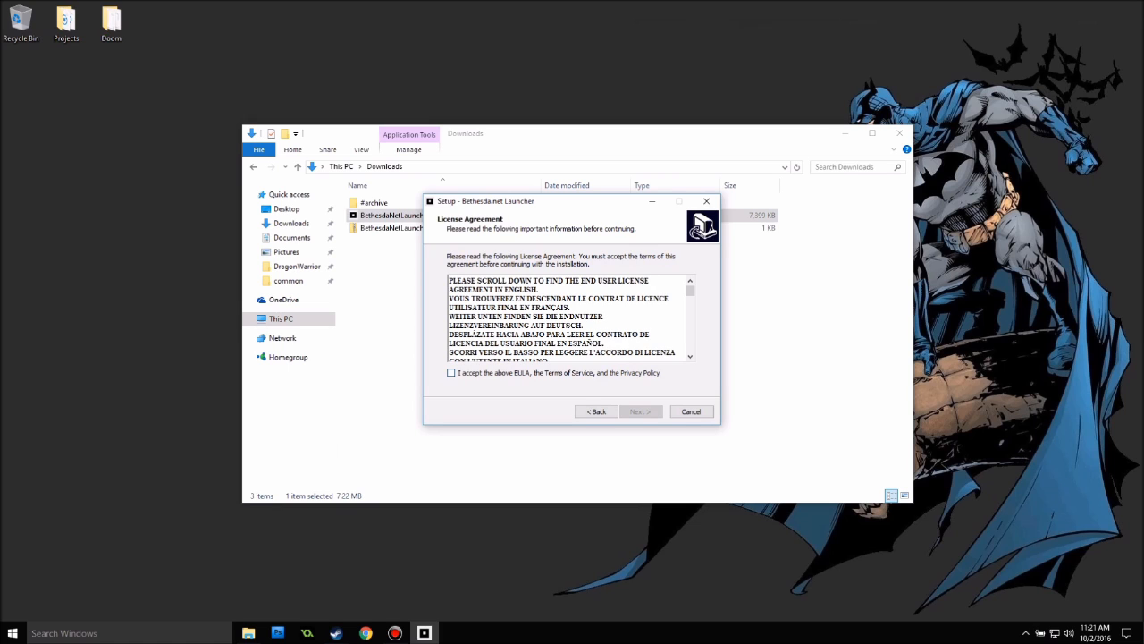
key("Return")
key("Return")
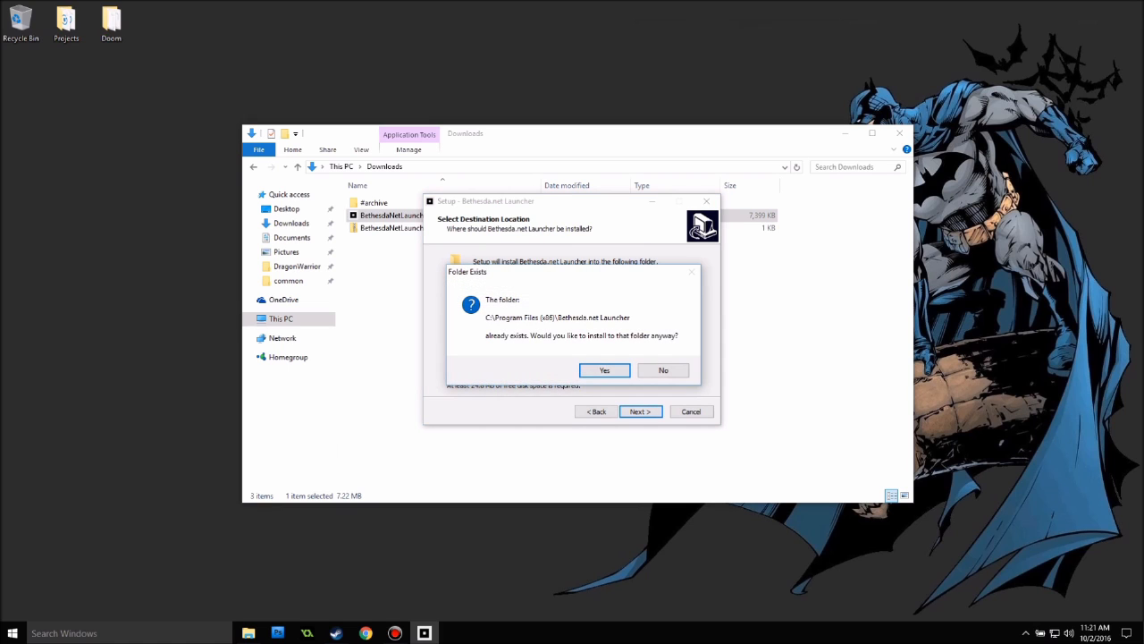
key("Return")
key("Return")
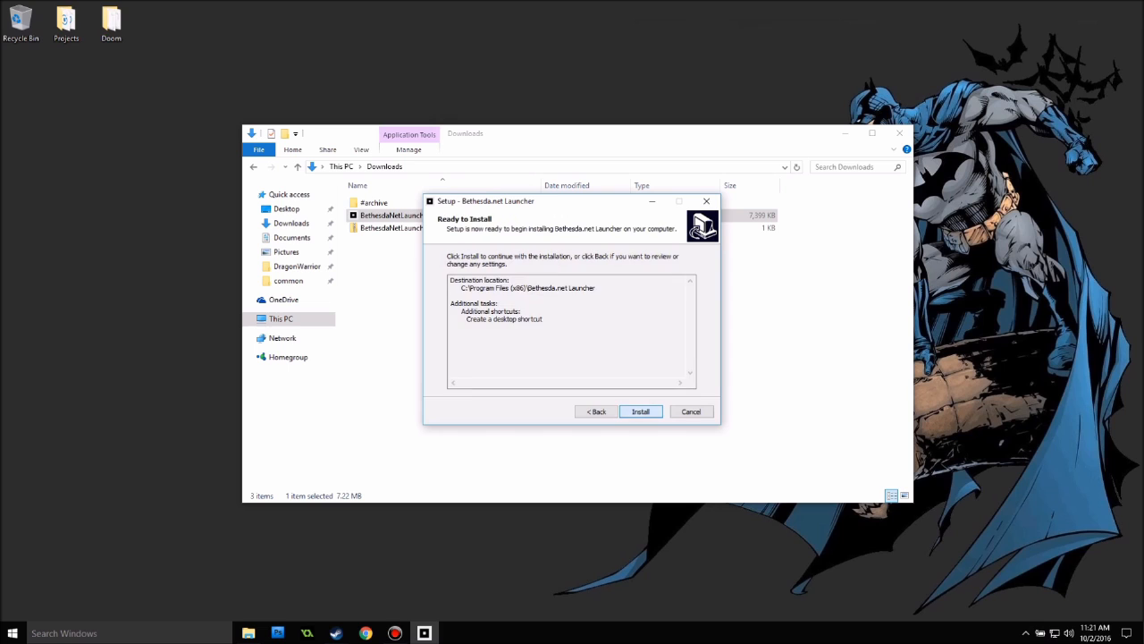
key("Return")
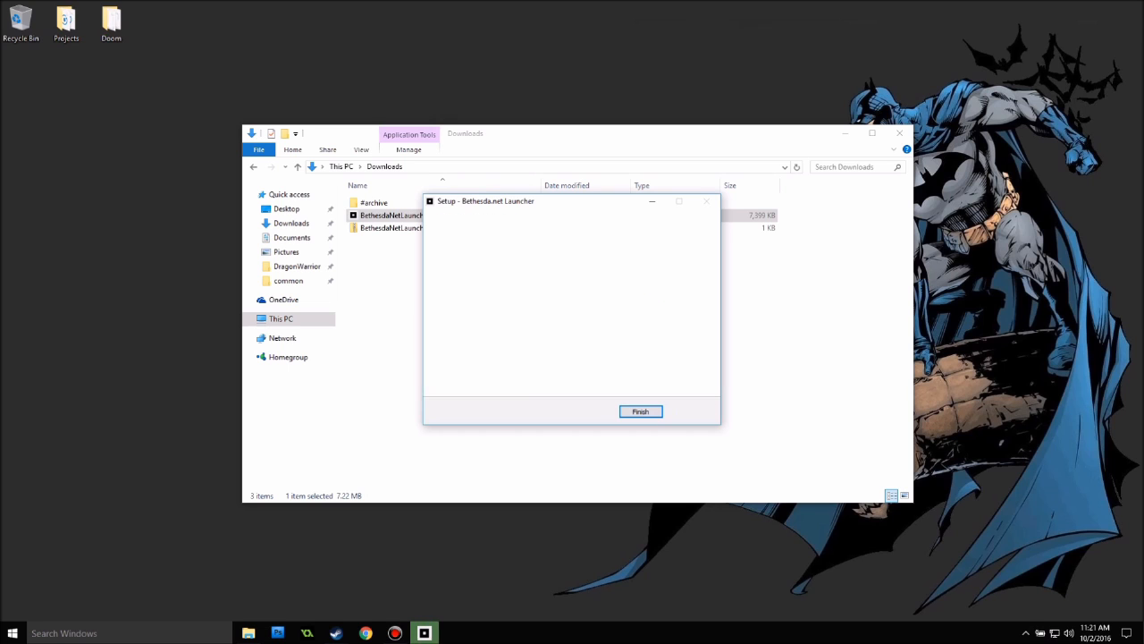
key("Return")
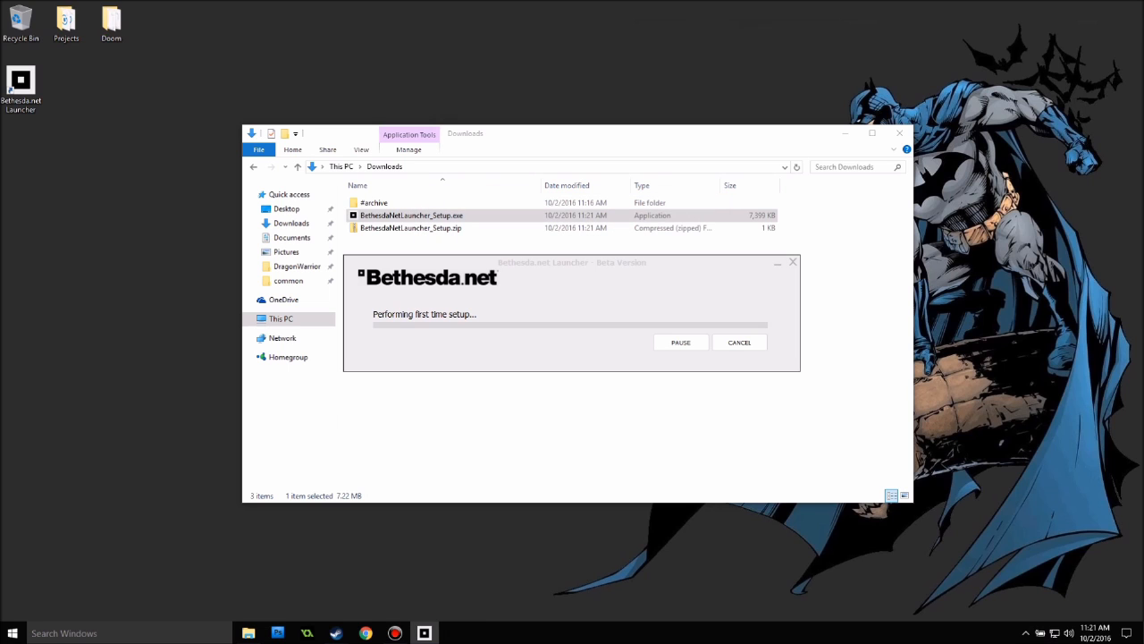
left_click(845, 134)
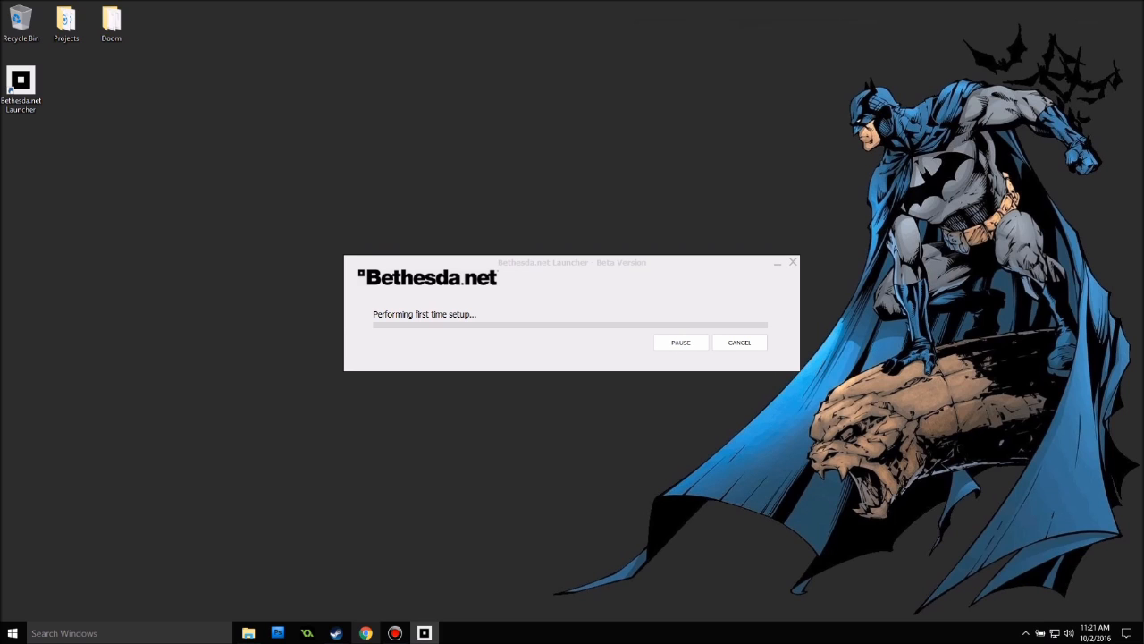
left_click(366, 633)
Search Fallout 4 Nexus for 'weaponsmith' and open the Weaponsmith Extended mod page.
left_click(520, 317)
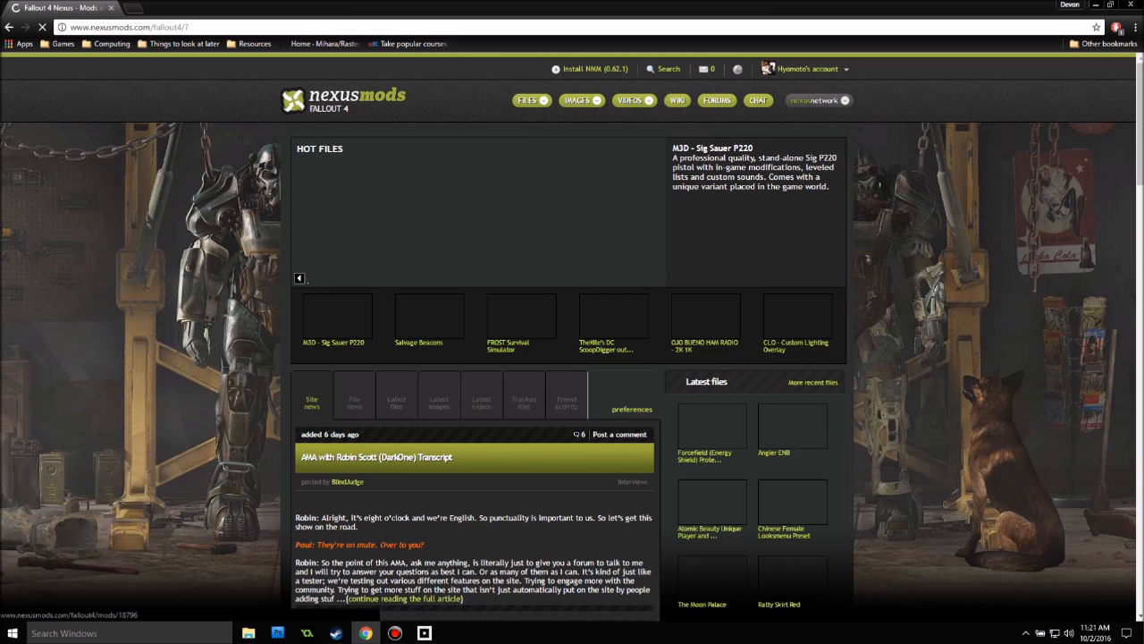
left_click(664, 69)
type("weap")
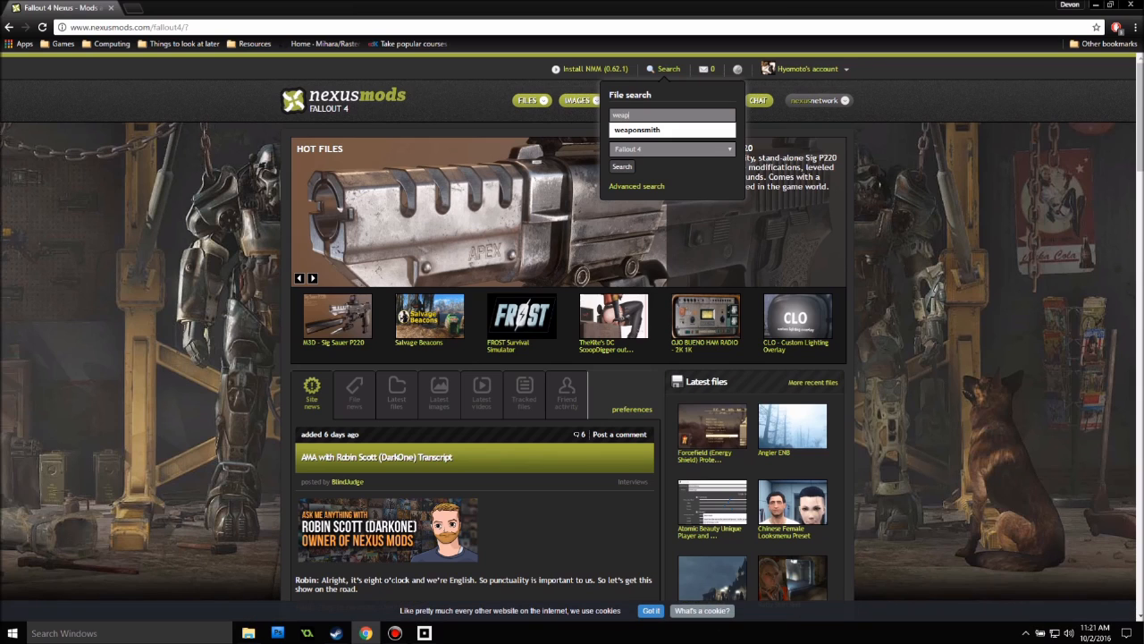
type("on")
key("Down")
key("Return")
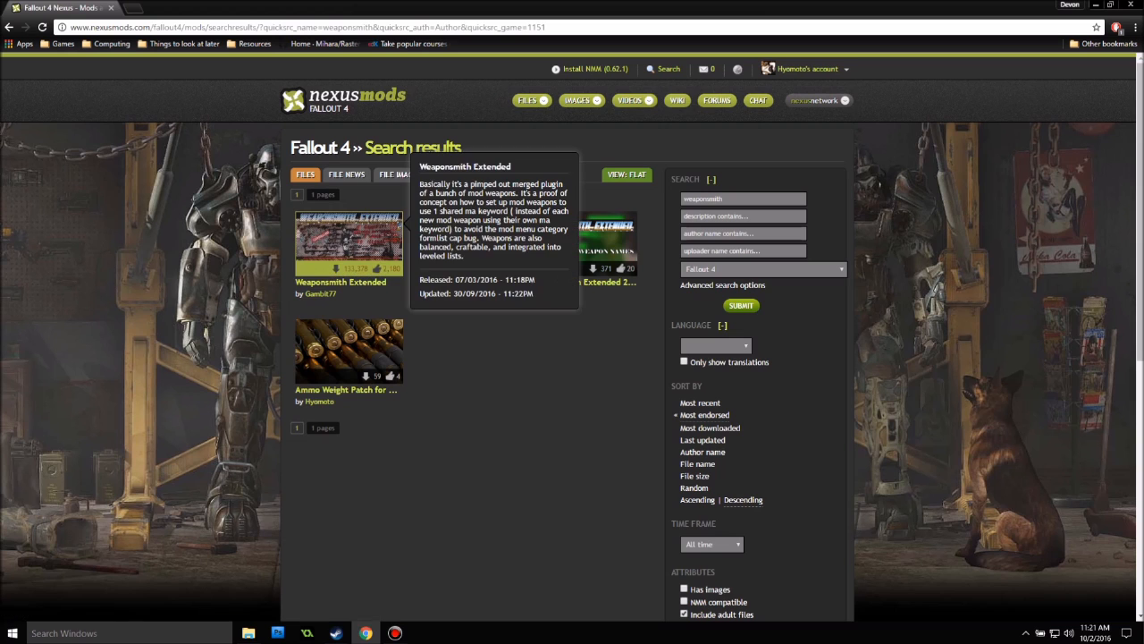
left_click(350, 243)
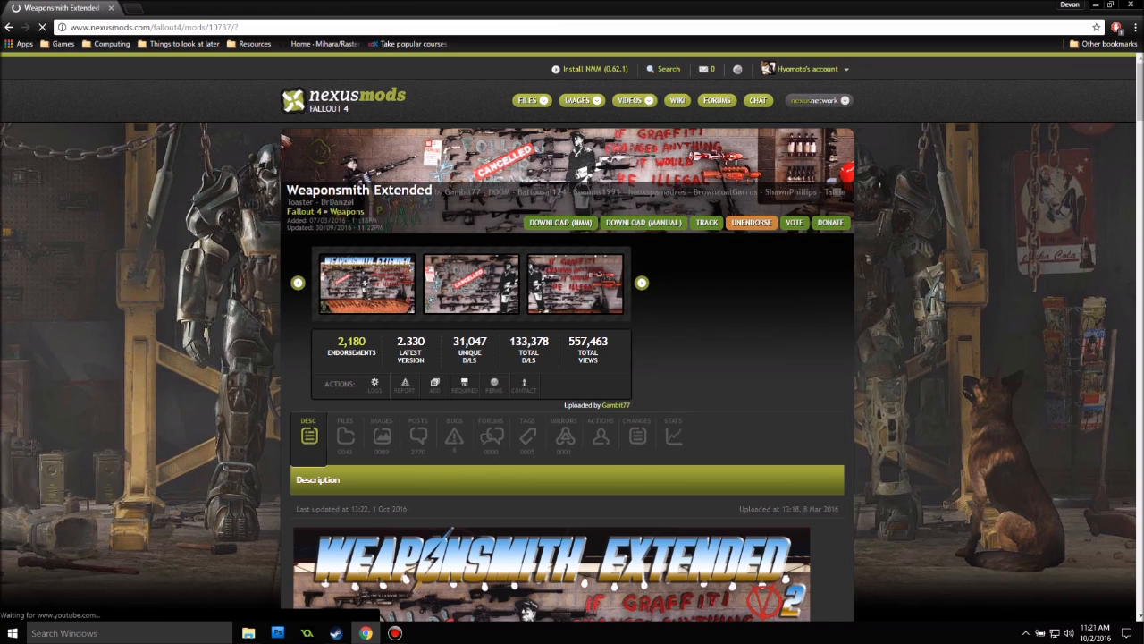
Send the Weaponsmith Extended main files to the mod manager, continuing past the required-files notice.
scroll(572, 336, "down", 2)
left_click(345, 322)
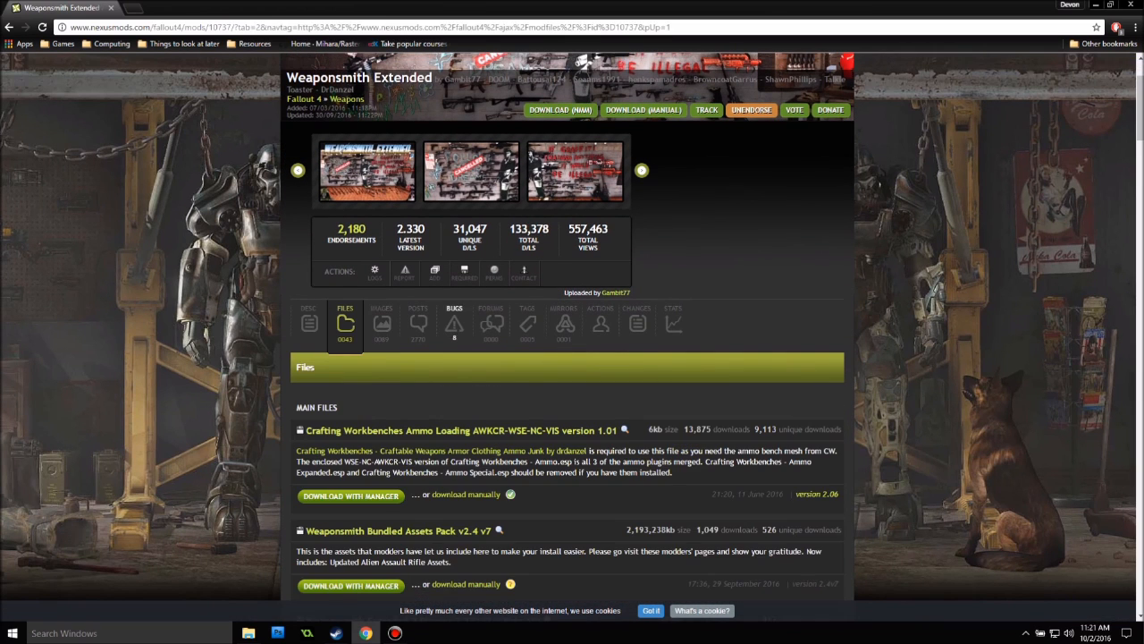
scroll(572, 336, "down", 2)
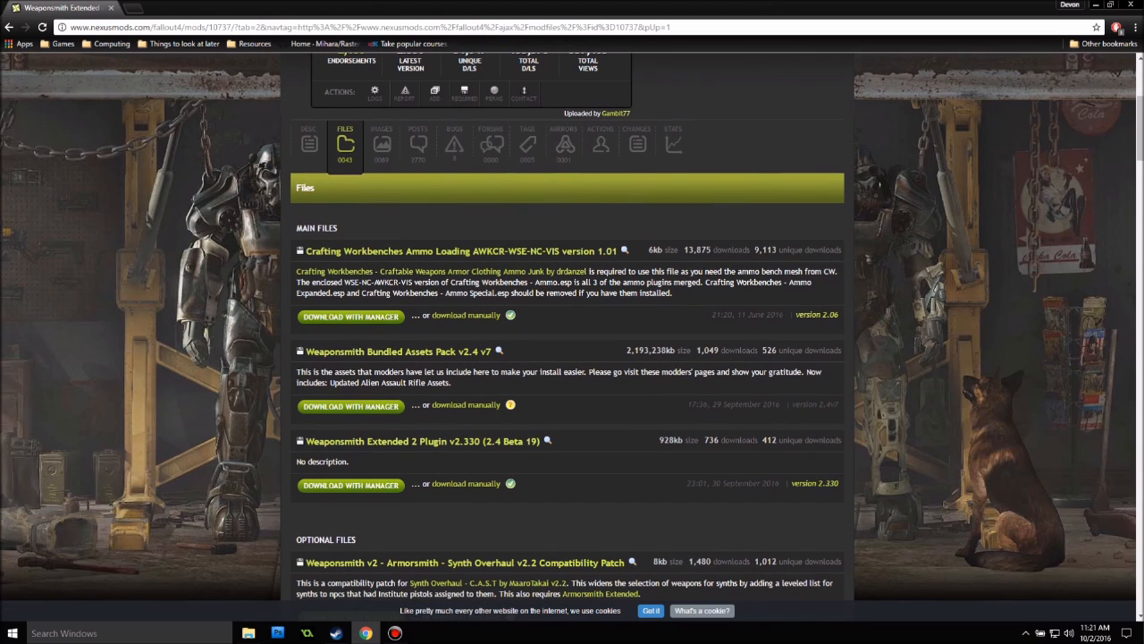
left_click(351, 486)
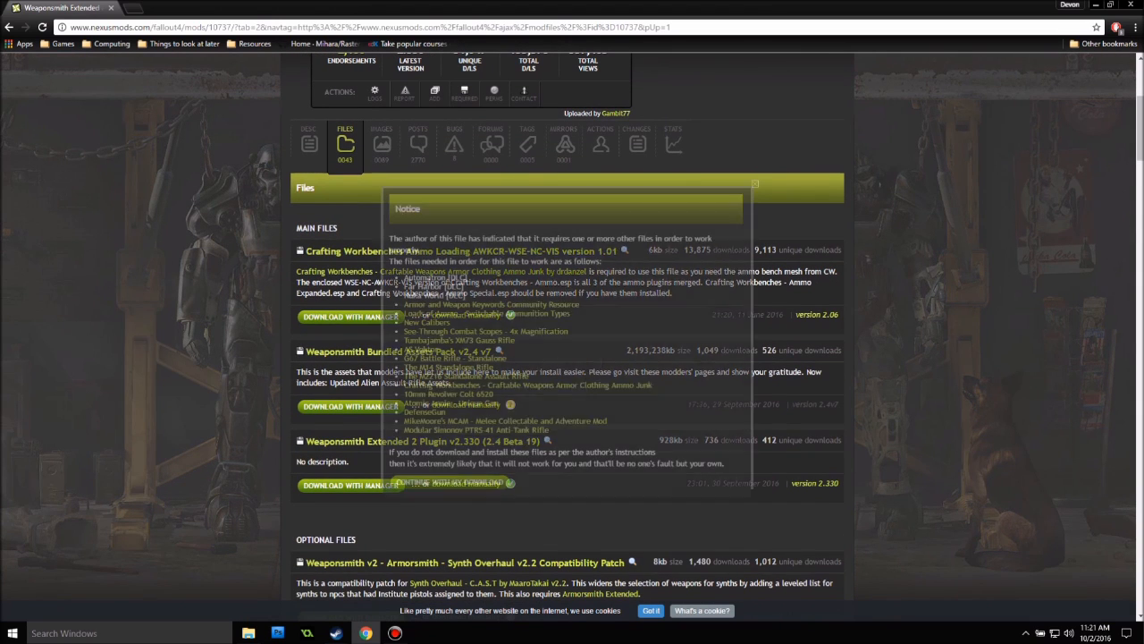
left_click(449, 482)
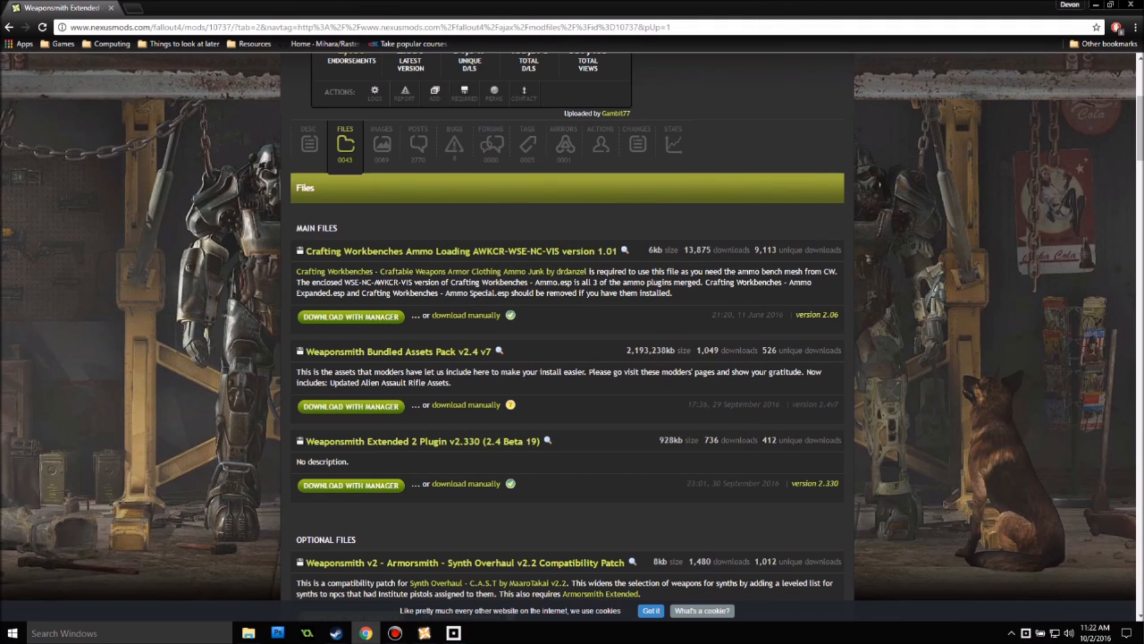
left_click(350, 407)
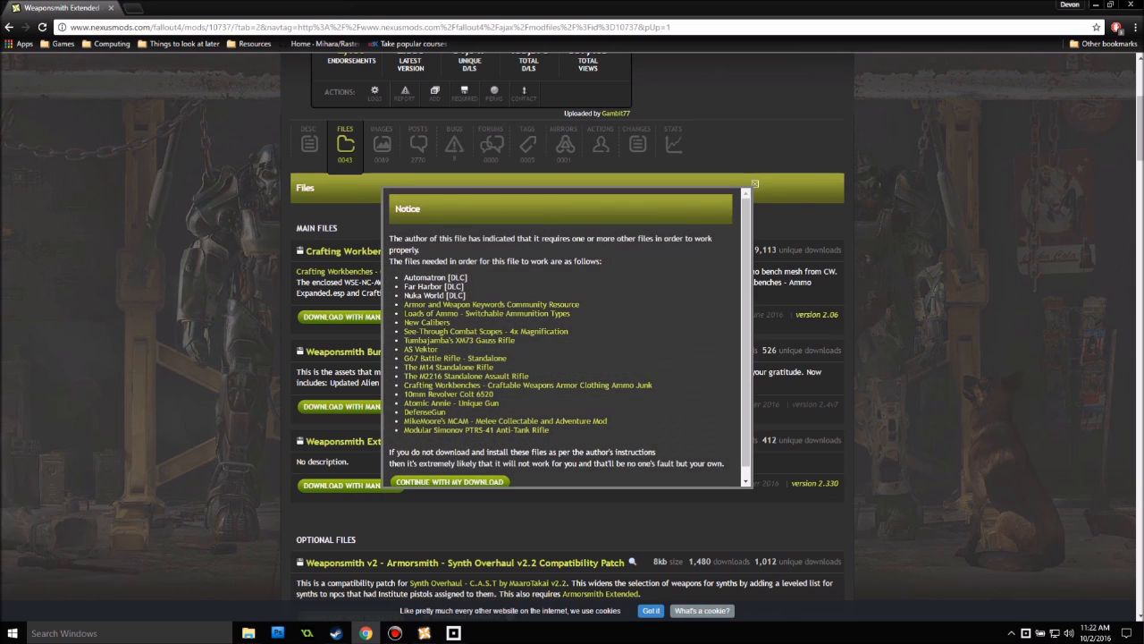
left_click(450, 481)
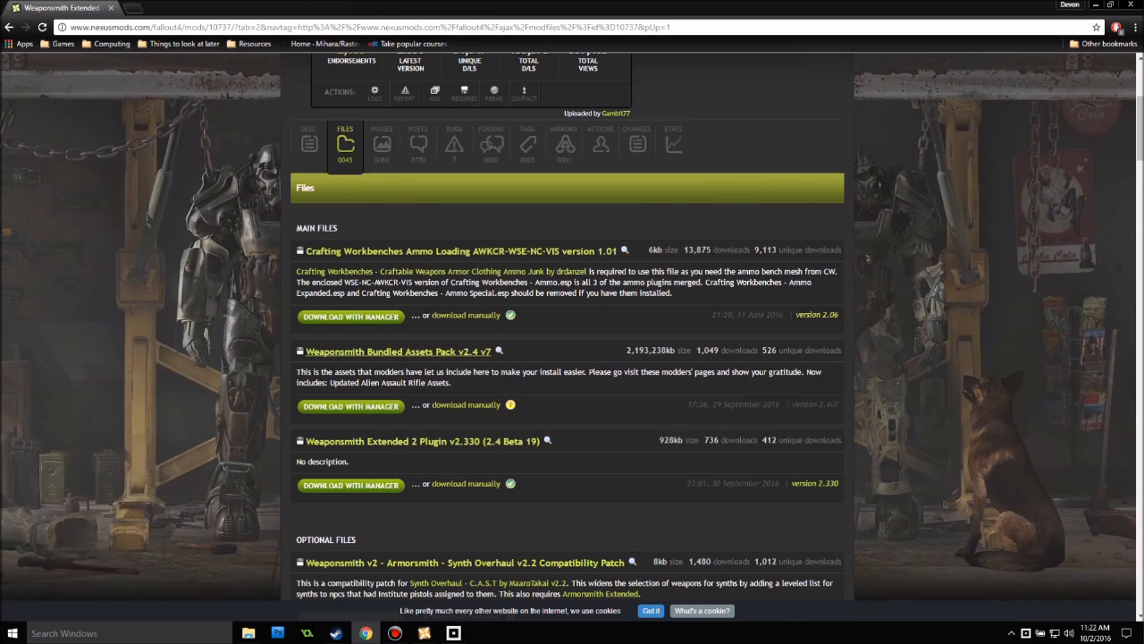
left_click(350, 486)
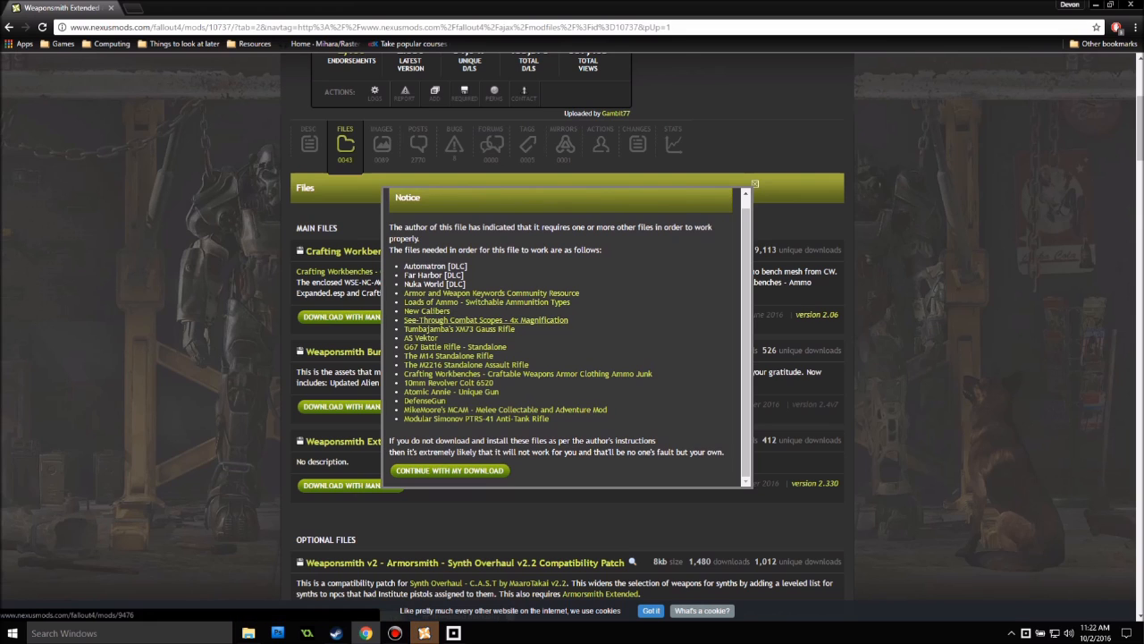
Open AWKCR, Loads of Ammo, New Calibers, See-Through Scopes, Crafting Workbenches and XM73 Gauss Rifle in tabs.
right_click(447, 292)
left_click(473, 301)
right_click(451, 302)
left_click(479, 312)
right_click(454, 310)
right_click(436, 305)
right_click(430, 309)
left_click(461, 319)
right_click(443, 320)
left_click(473, 326)
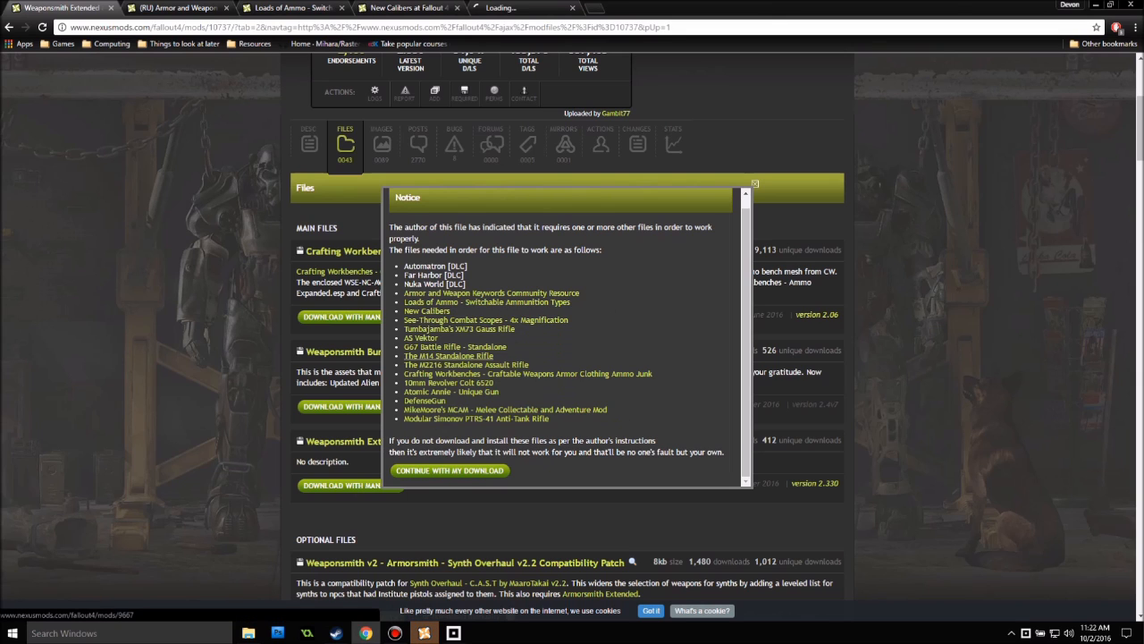
right_click(444, 377)
left_click(473, 382)
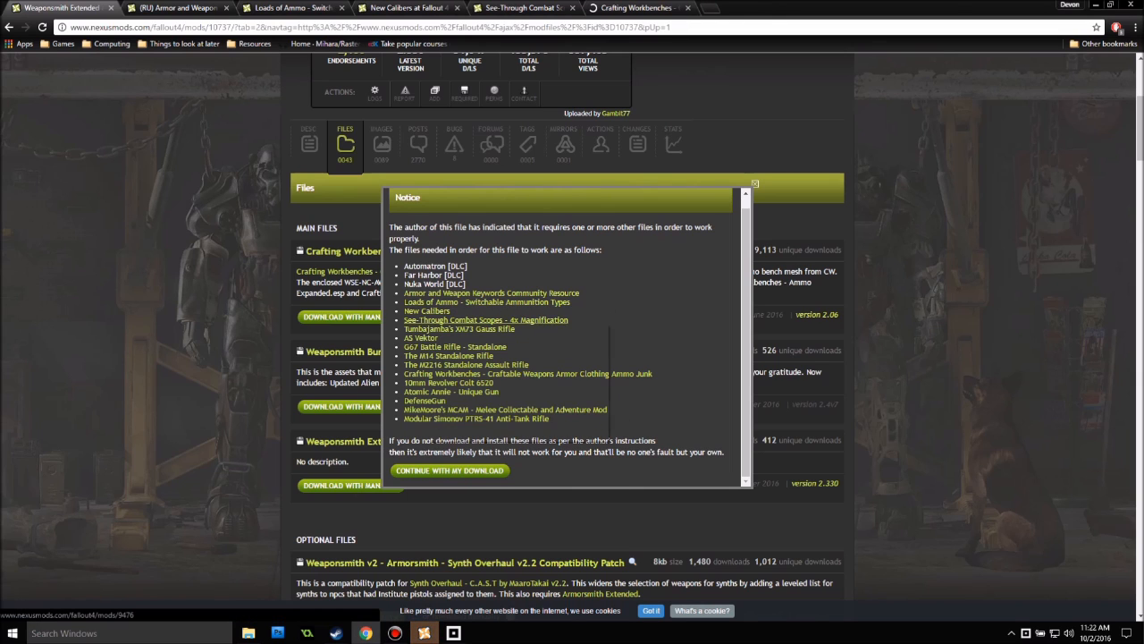
right_click(427, 323)
right_click(413, 330)
left_click(467, 338)
Open AS Vektor, G67, M14, M2216, Colt 6520, Atomic Annie, DefenseGun, MCAM and PTRS-41 in tabs.
right_click(422, 336)
left_click(474, 343)
right_click(432, 346)
left_click(476, 354)
right_click(438, 357)
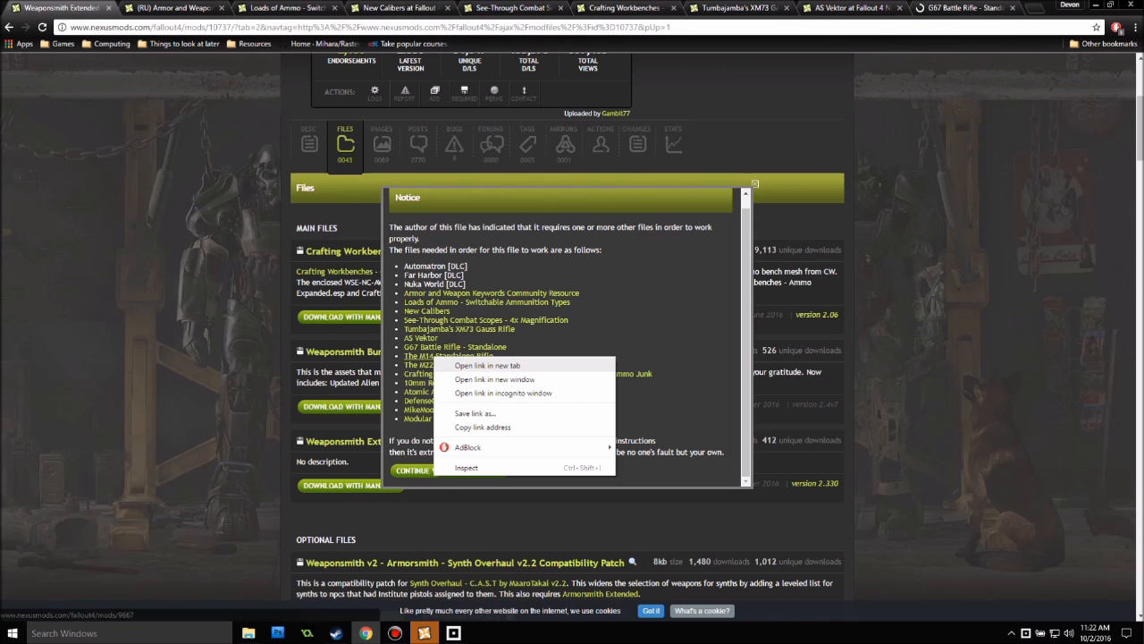
left_click(478, 365)
right_click(454, 365)
left_click(479, 375)
right_click(449, 382)
left_click(474, 392)
right_click(456, 391)
left_click(479, 402)
right_click(436, 399)
left_click(460, 407)
right_click(450, 409)
left_click(474, 417)
right_click(457, 418)
left_click(478, 426)
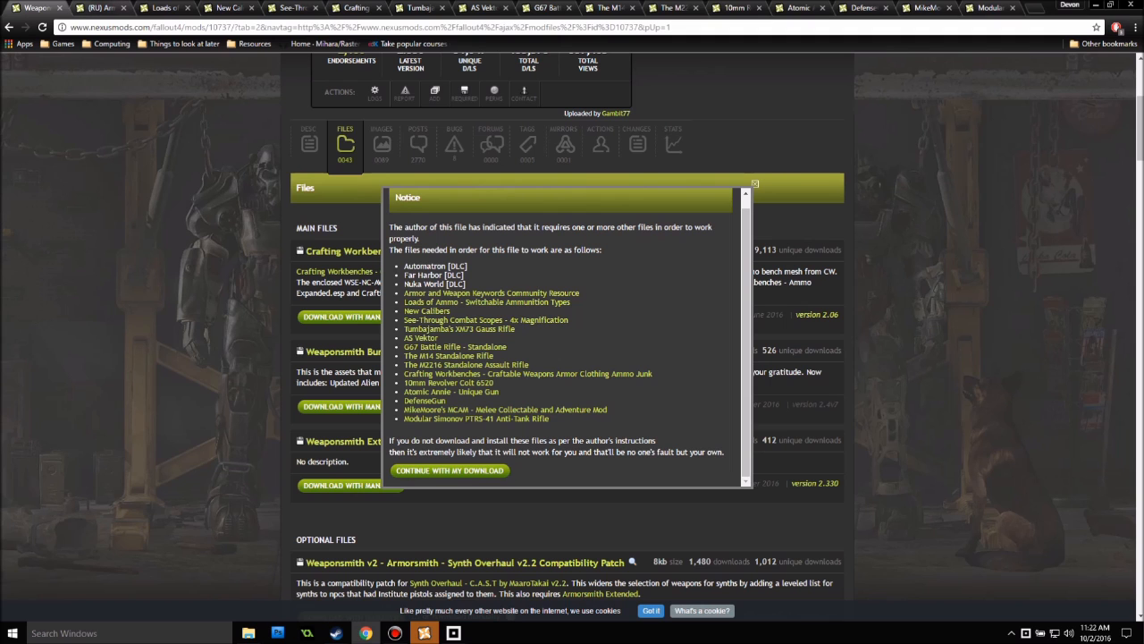
key("ctrl+Tab")
Review the AWKCR, Loads of Ammo and New Calibers files and download the See-Through-Scopes main file.
scroll(419, 300, "down", 4)
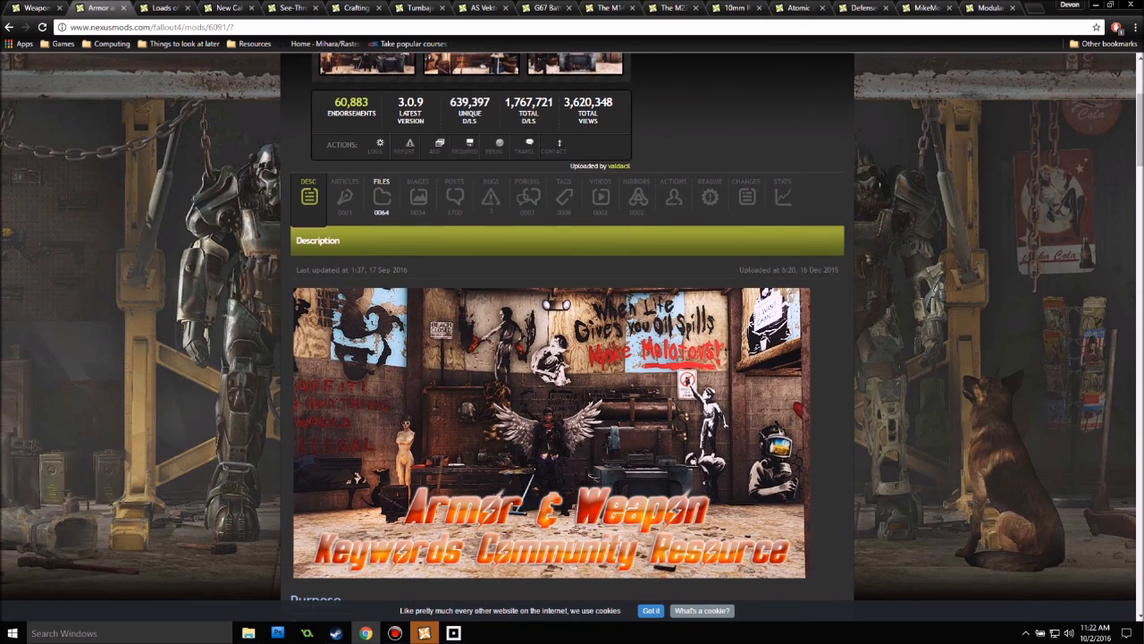
left_click(382, 193)
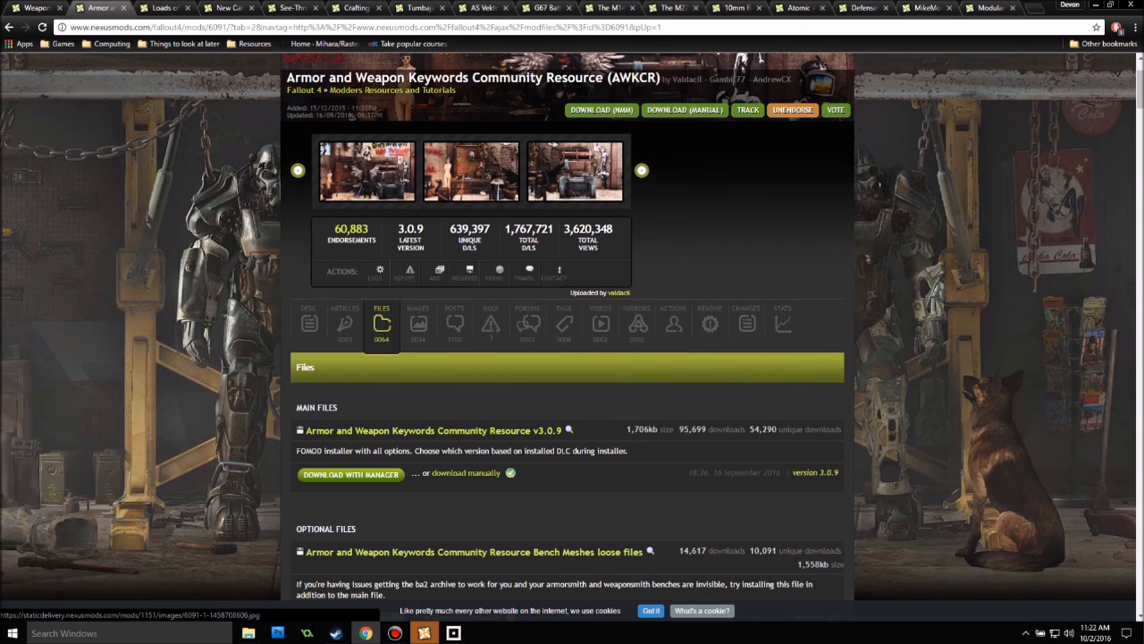
scroll(382, 193, "down", 2)
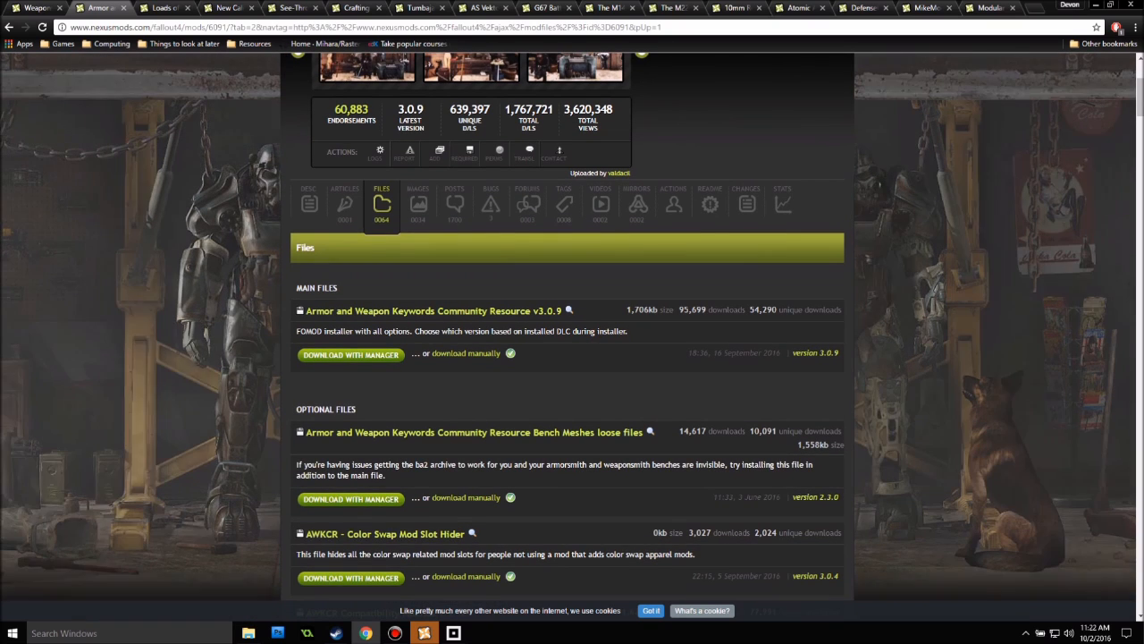
key("ctrl+Tab")
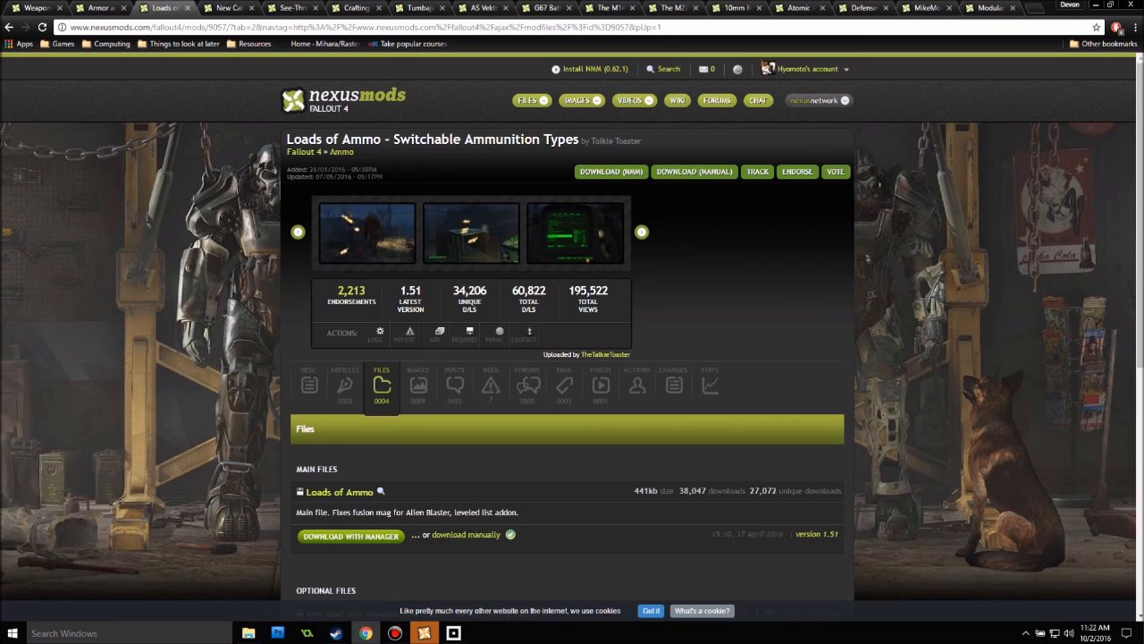
scroll(572, 358, "down", 2)
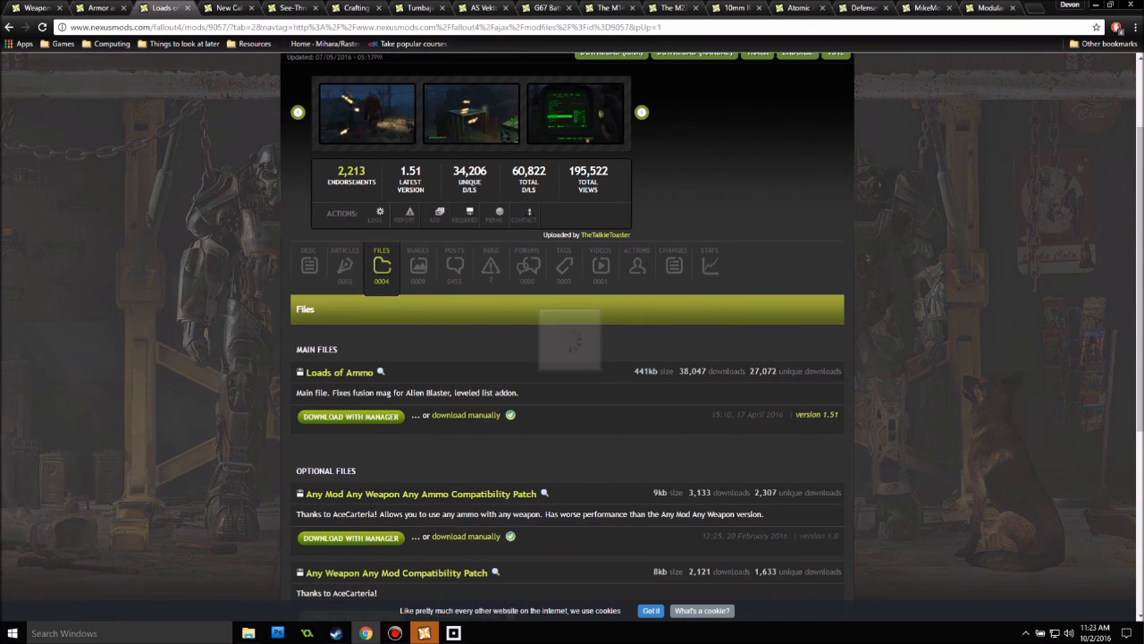
key("ctrl+Tab")
scroll(572, 357, "down", 2)
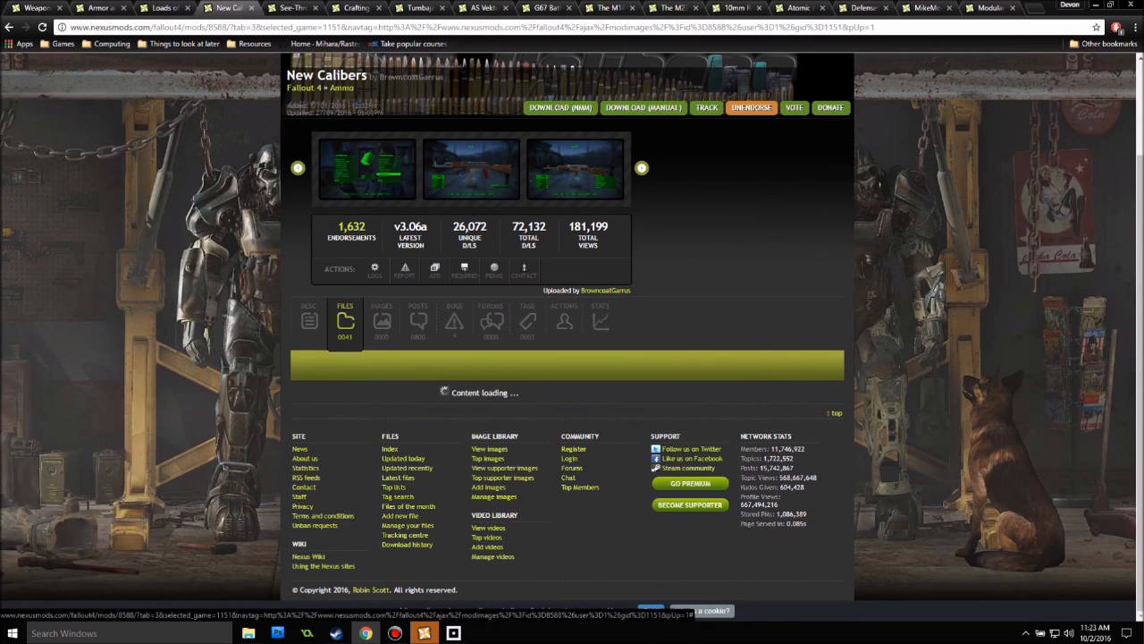
key("ctrl+Tab")
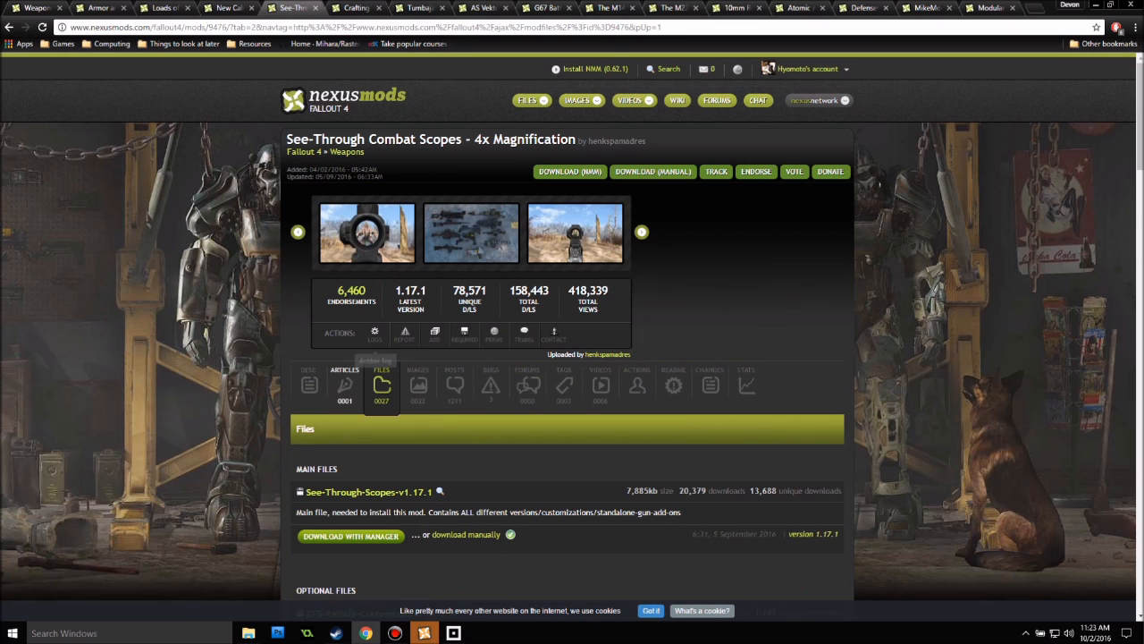
left_click(350, 537)
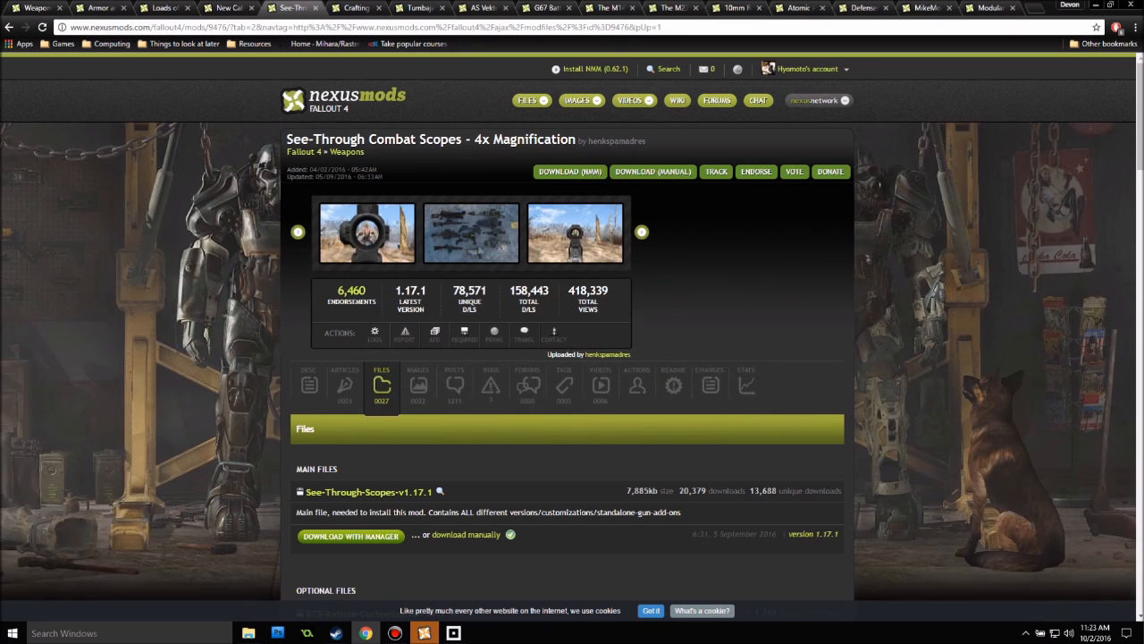
Dismiss the New Calibers donation prompt and close the AWKCR, Loads of Ammo, New Calibers and Scopes tabs.
key("ctrl+shift+Tab")
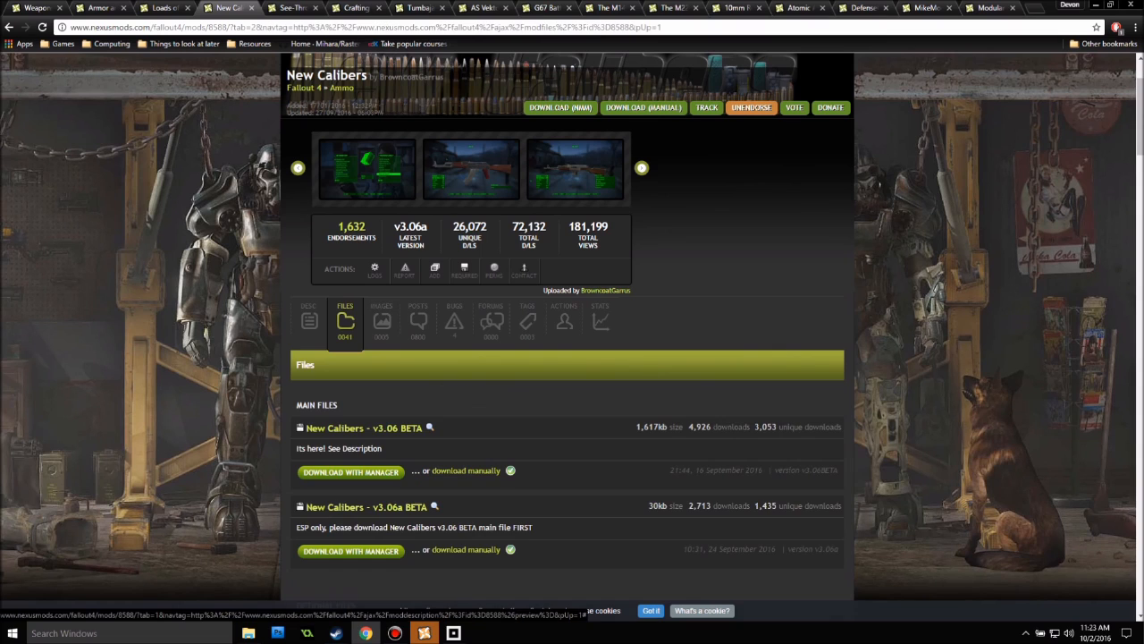
scroll(567, 327, "down", 1)
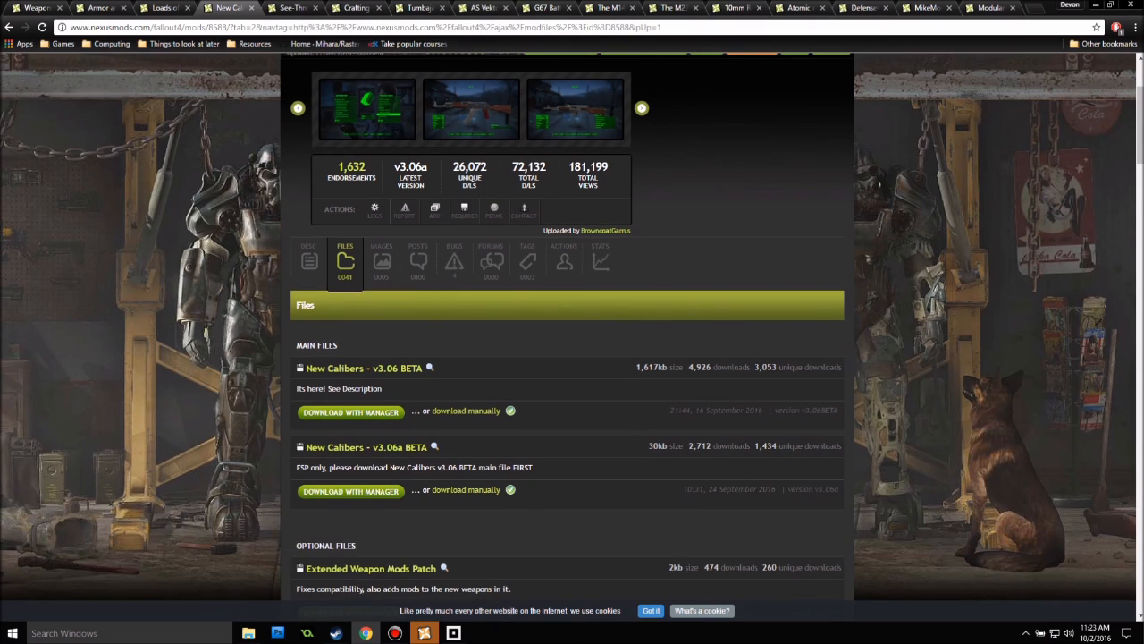
scroll(567, 326, "down", 1)
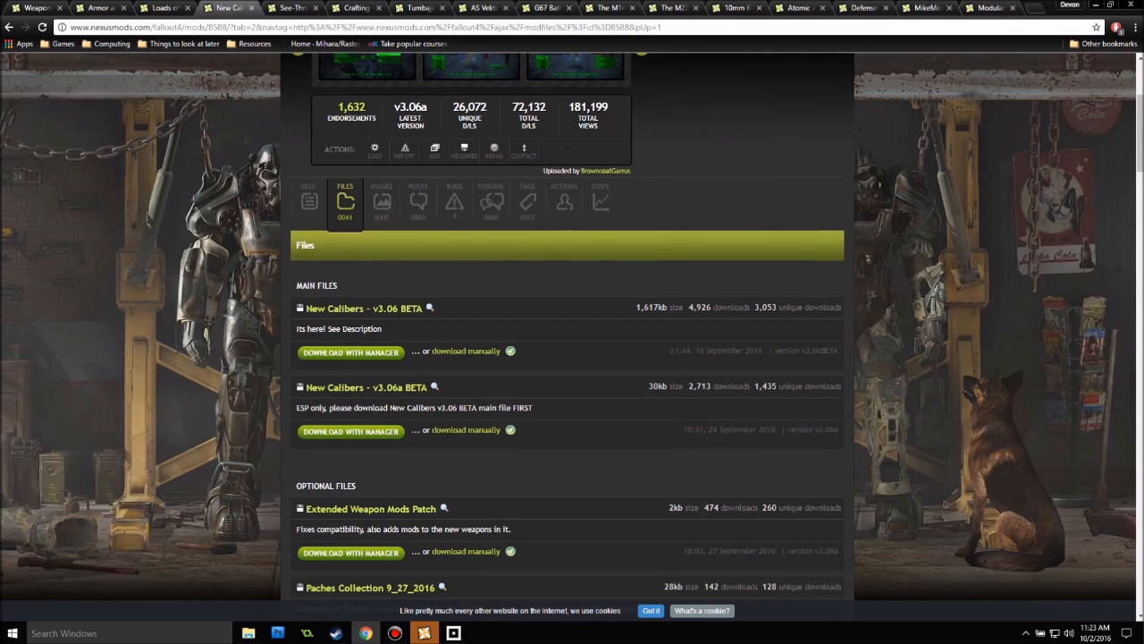
left_click(672, 413)
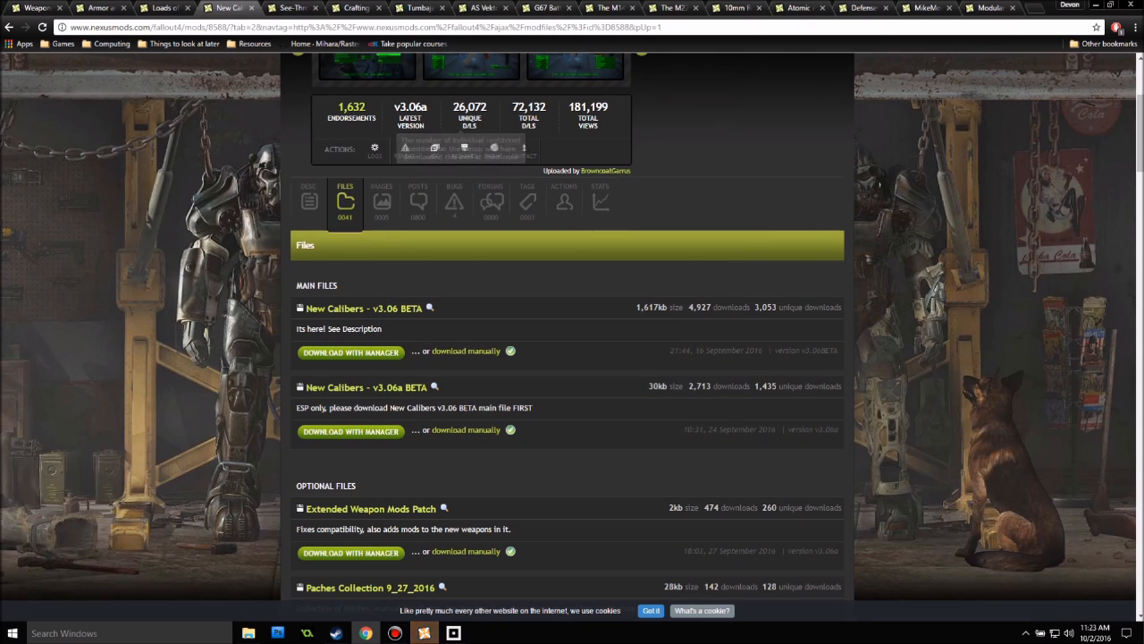
scroll(437, 389, "up", 4)
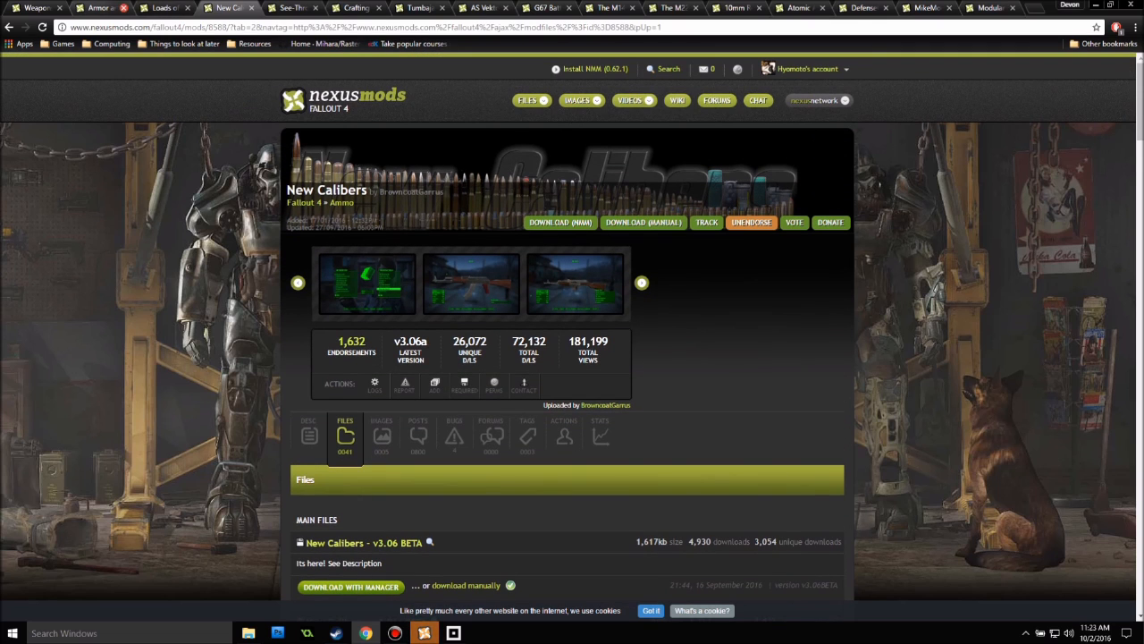
left_click(124, 7)
left_click(124, 7)
left_click(124, 7)
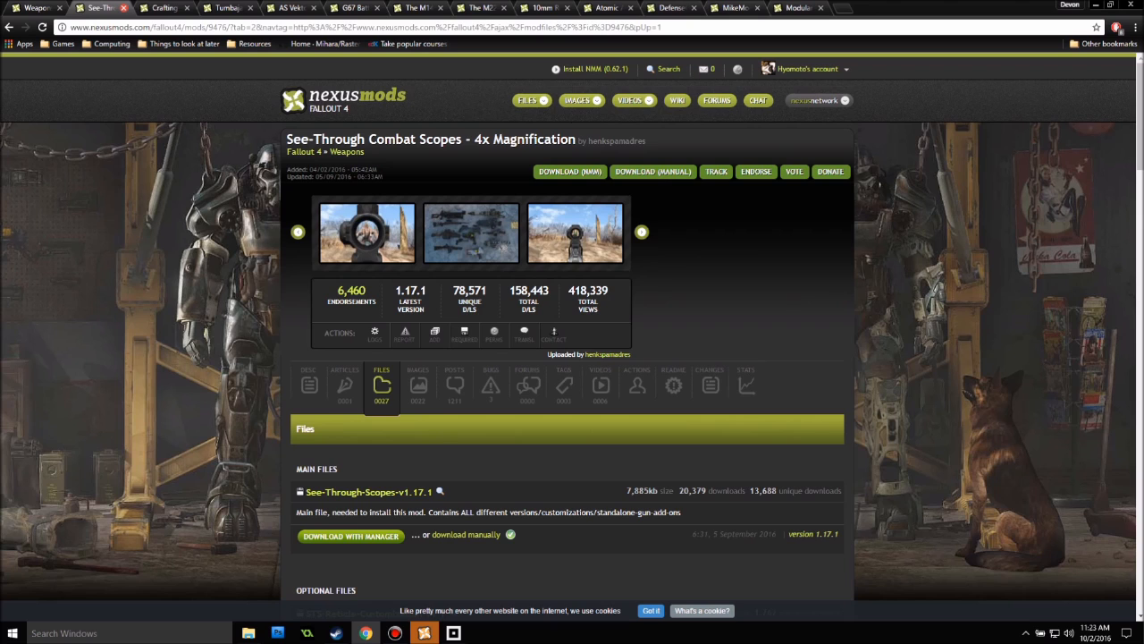
left_click(123, 7)
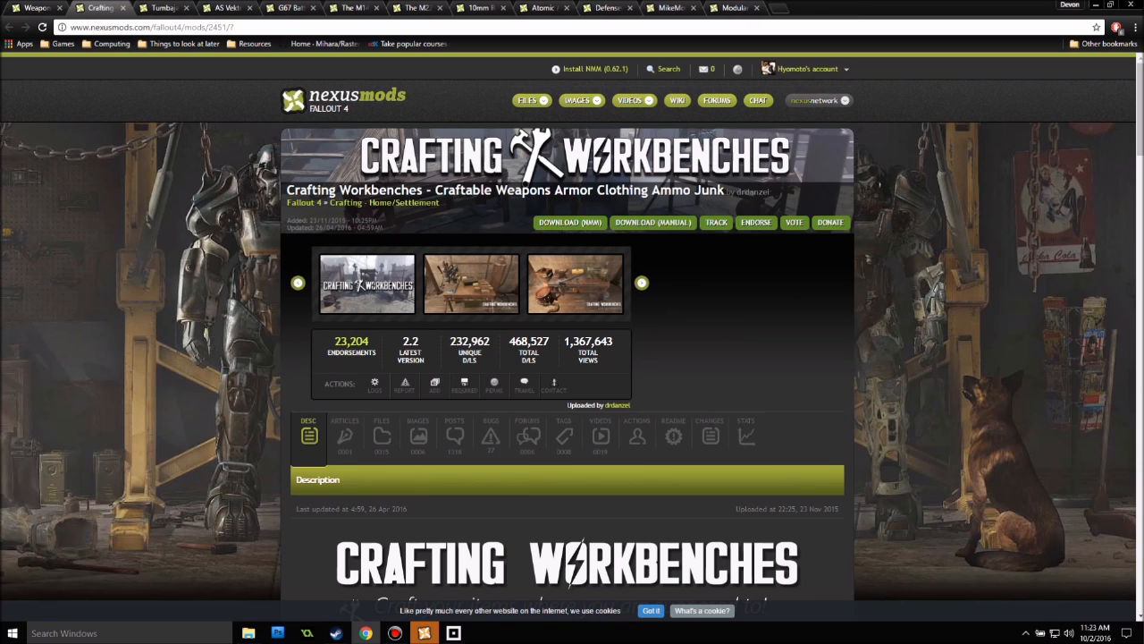
Request the Crafting Workbenches download with the mod manager, then close its tab.
left_click(382, 435)
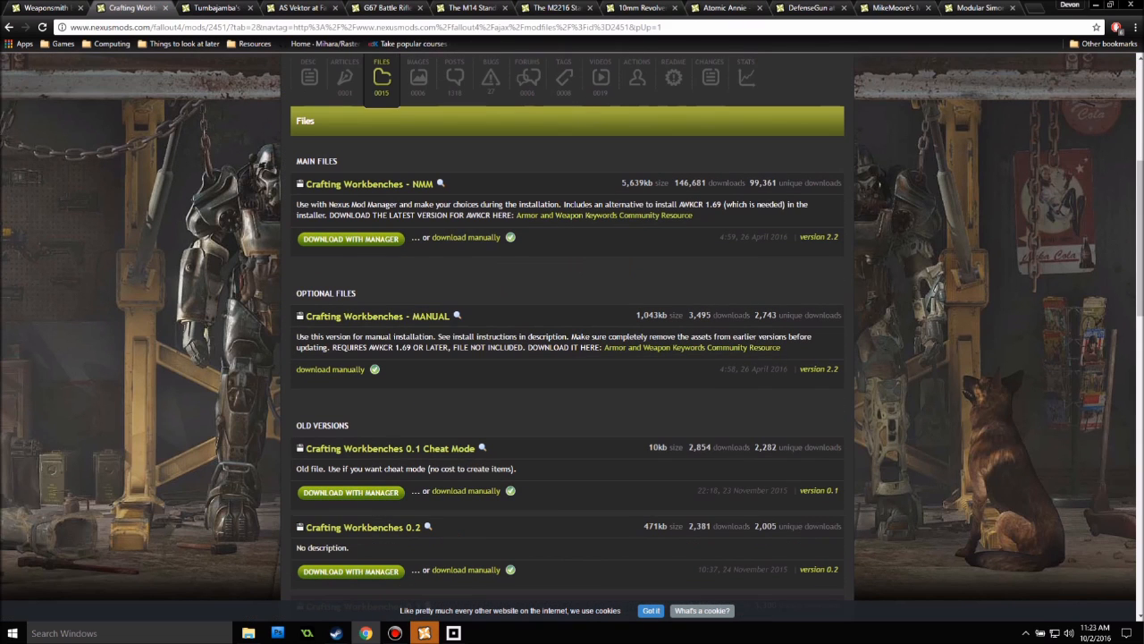
left_click(351, 239)
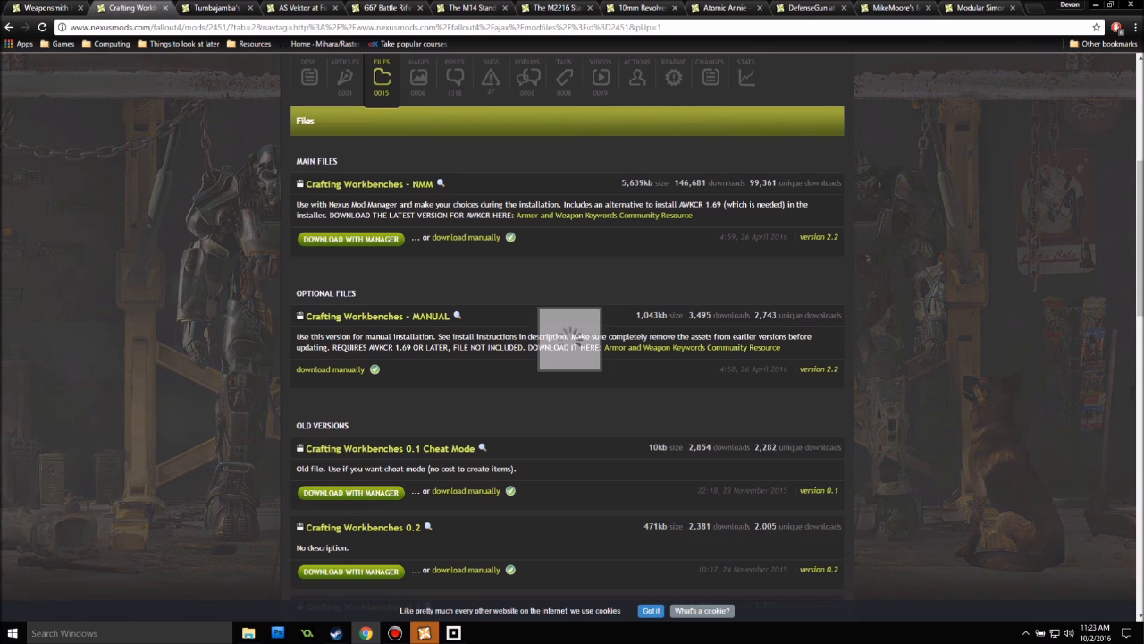
left_click(450, 398)
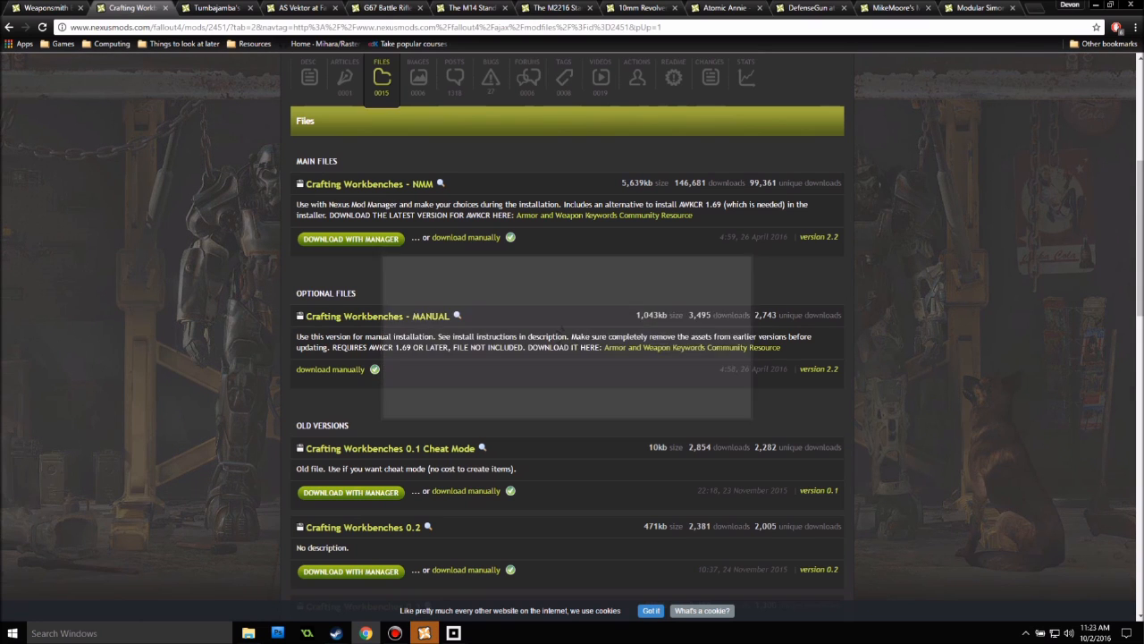
left_click(166, 8)
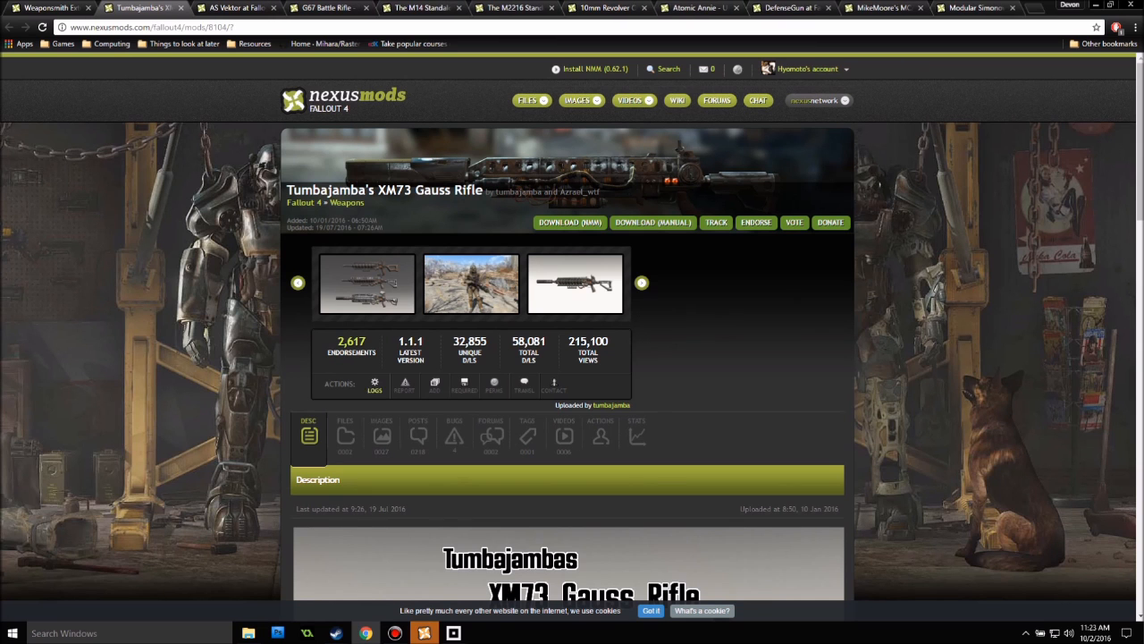
Manually download Gauss_rifle_v1.1.1_update and AS Vektor Commonwealth Version.
left_click(345, 436)
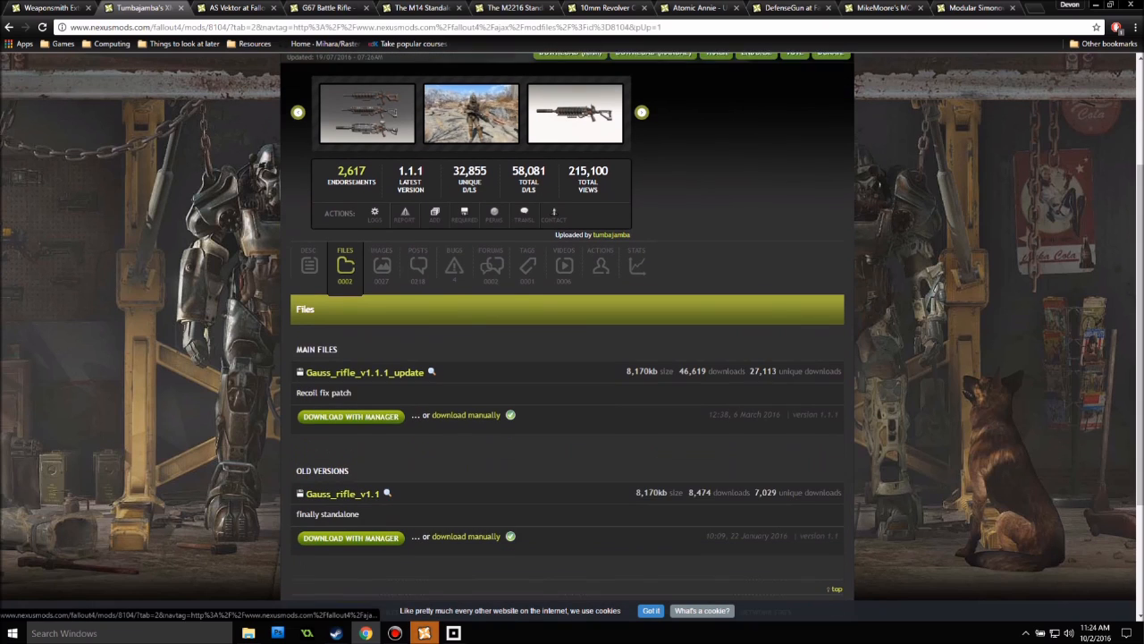
left_click(465, 413)
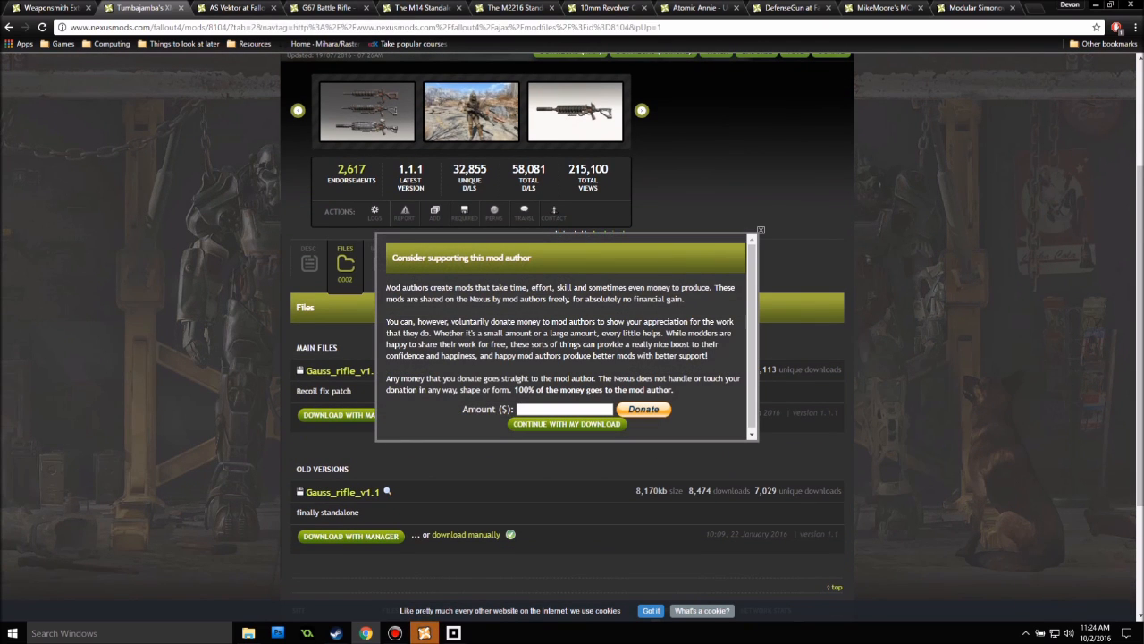
left_click(567, 424)
key("ctrl+Tab")
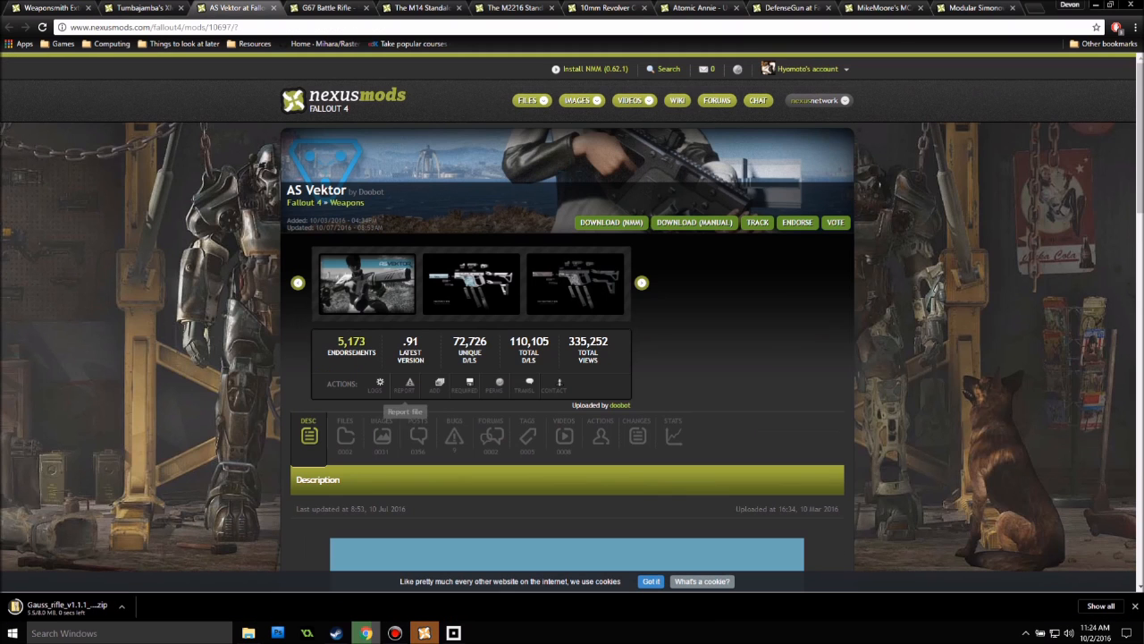
left_click(345, 436)
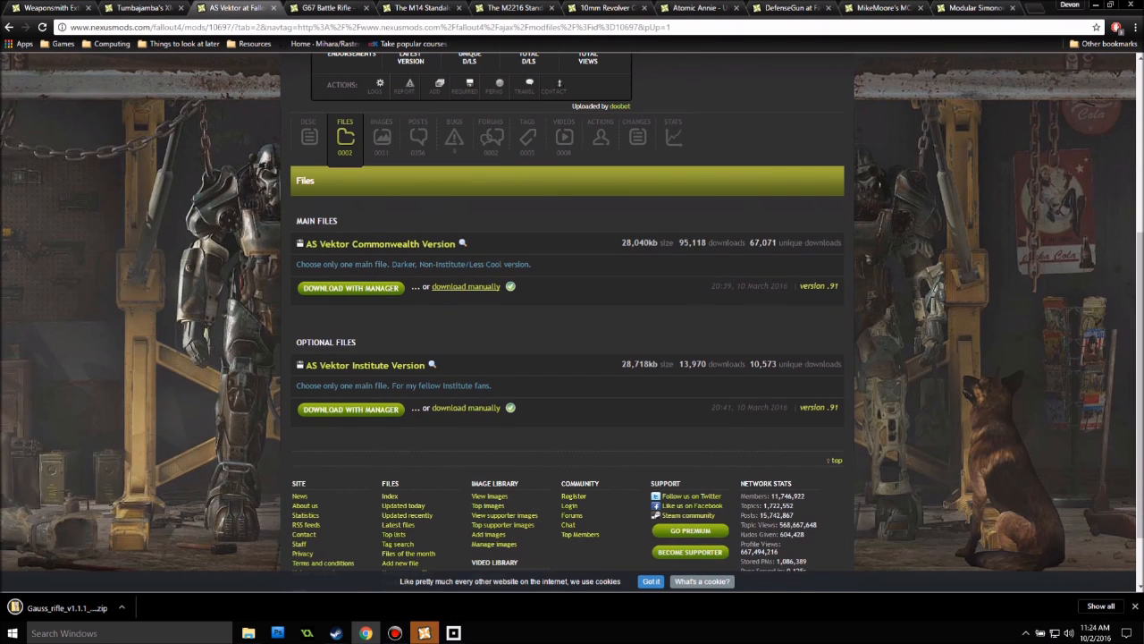
left_click(466, 287)
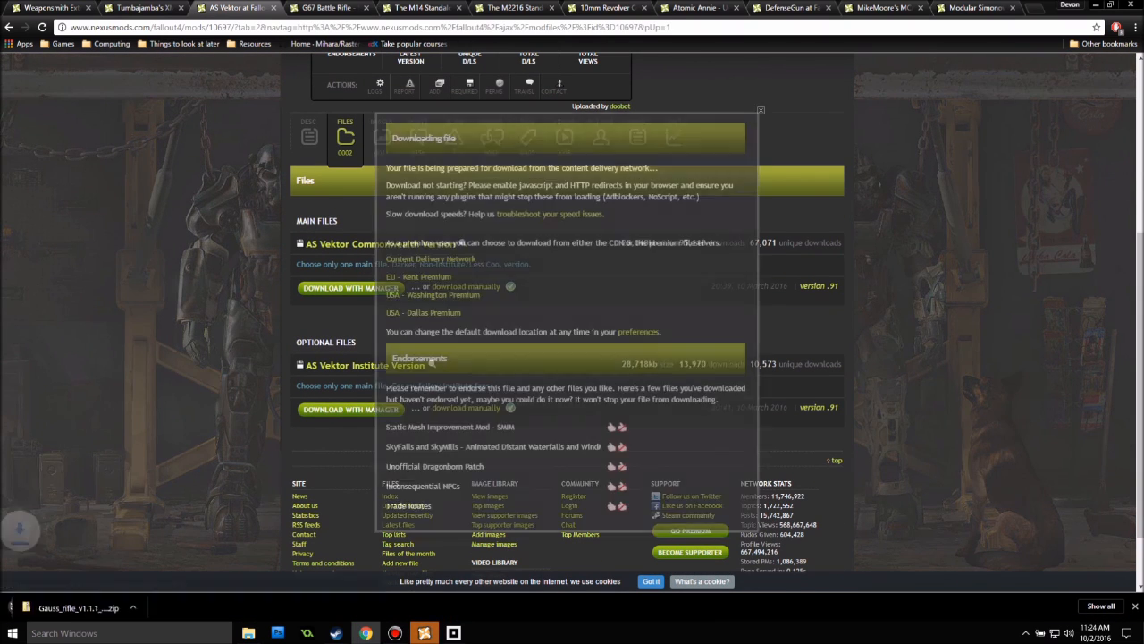
Manually download the G67 Core Files and The M14 V1.0.
key("ctrl+Tab")
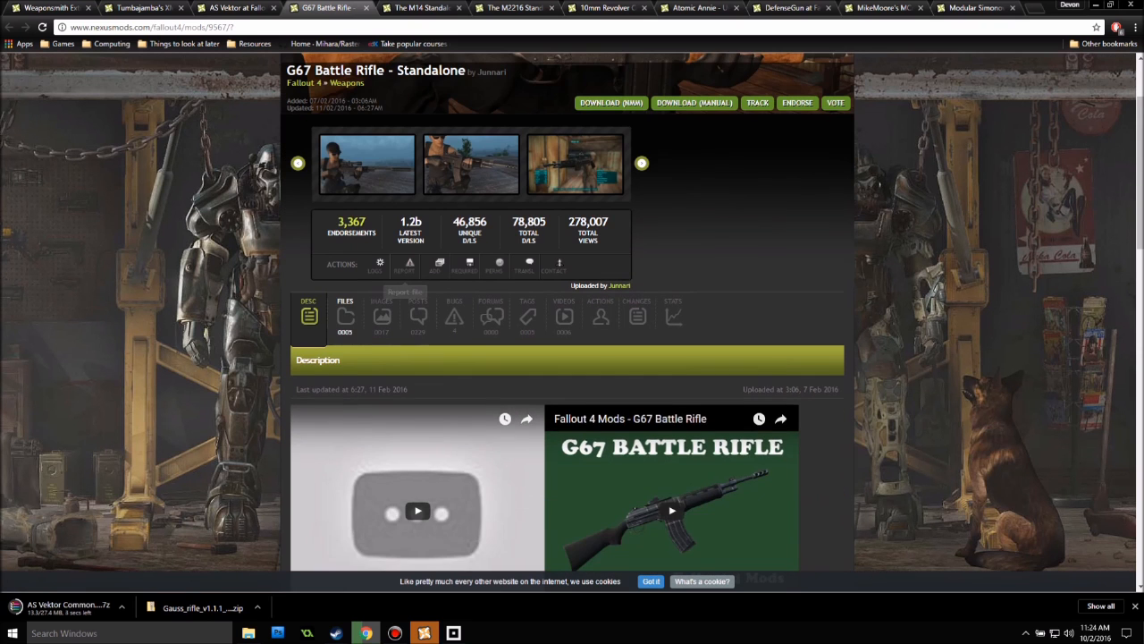
left_click(345, 435)
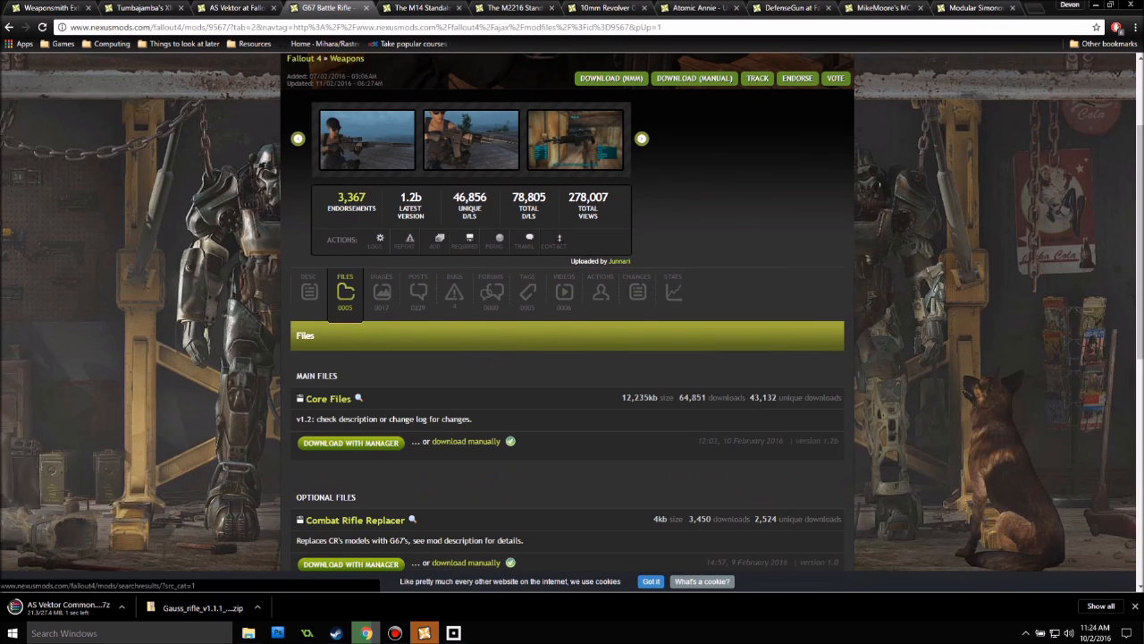
left_click(460, 441)
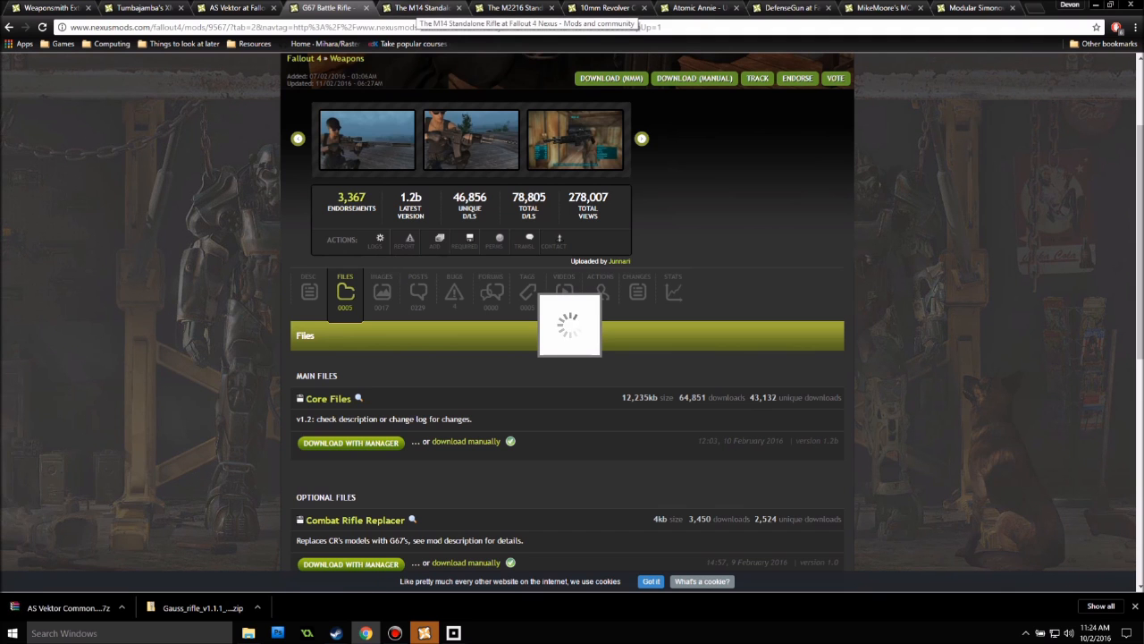
left_click(421, 8)
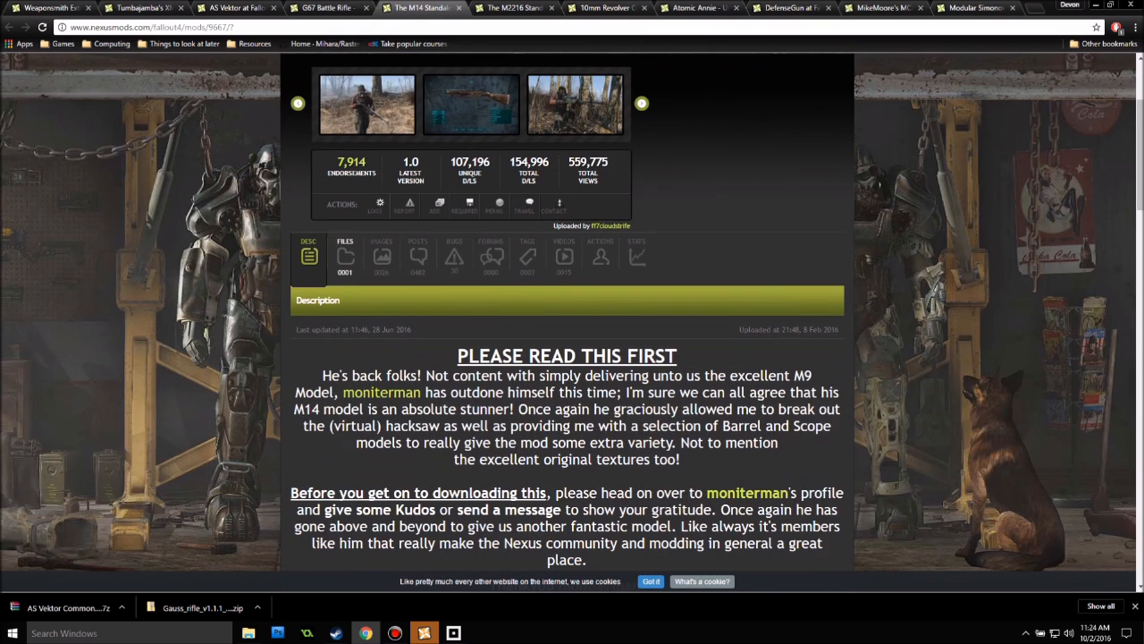
scroll(407, 237, "down", 2)
left_click(465, 331)
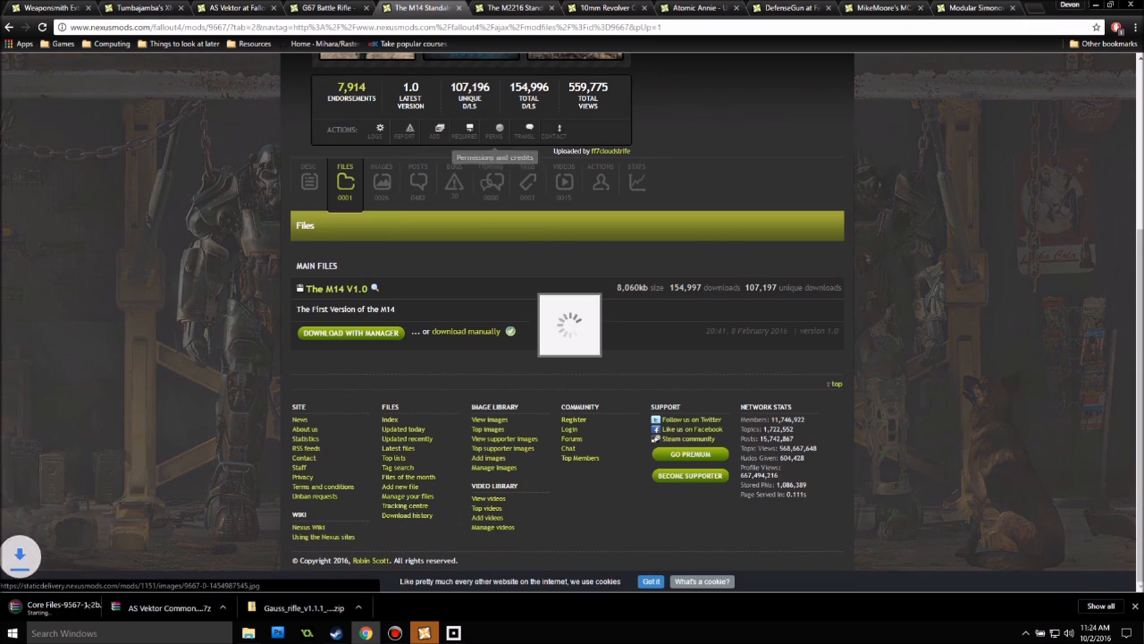
left_click(511, 8)
Verify the earlier downloads, manually download The M2216 V1.1, and move to the 10mm Revolver Colt 6520 page.
scroll(403, 255, "down", 3)
left_click(350, 255)
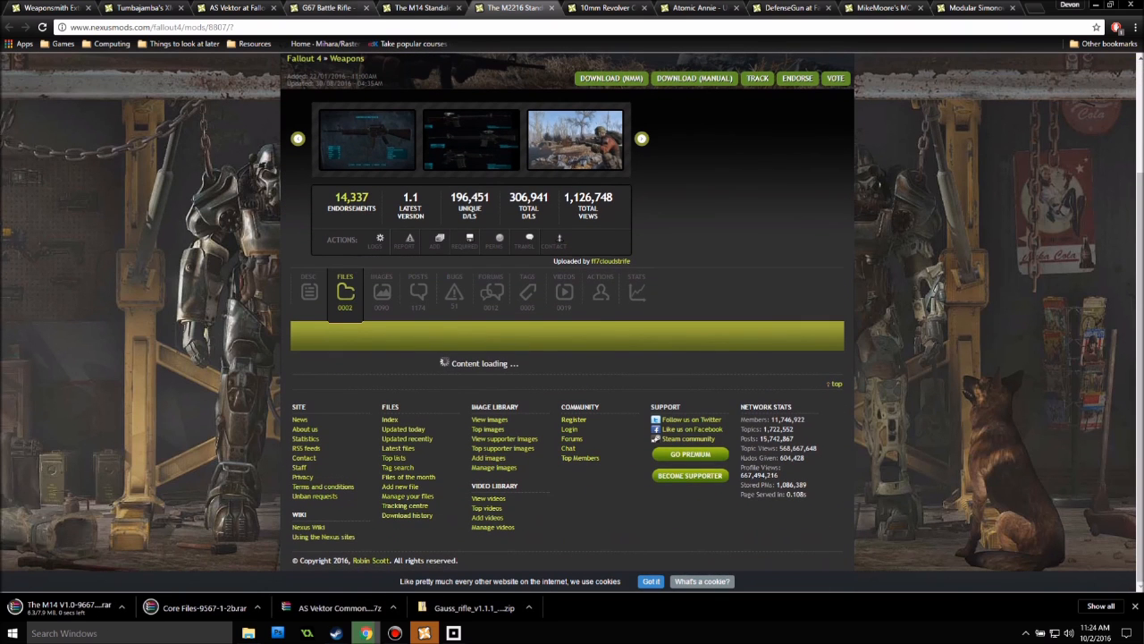
left_click(321, 8)
left_click(422, 8)
left_click(236, 8)
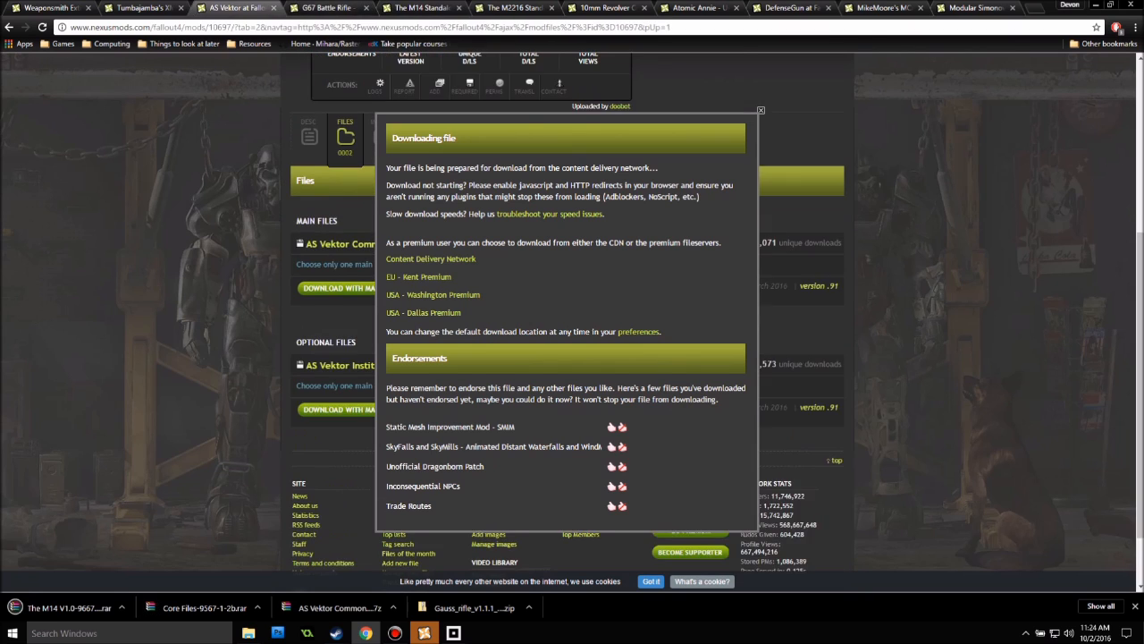
left_click(327, 9)
left_click(422, 8)
left_click(513, 8)
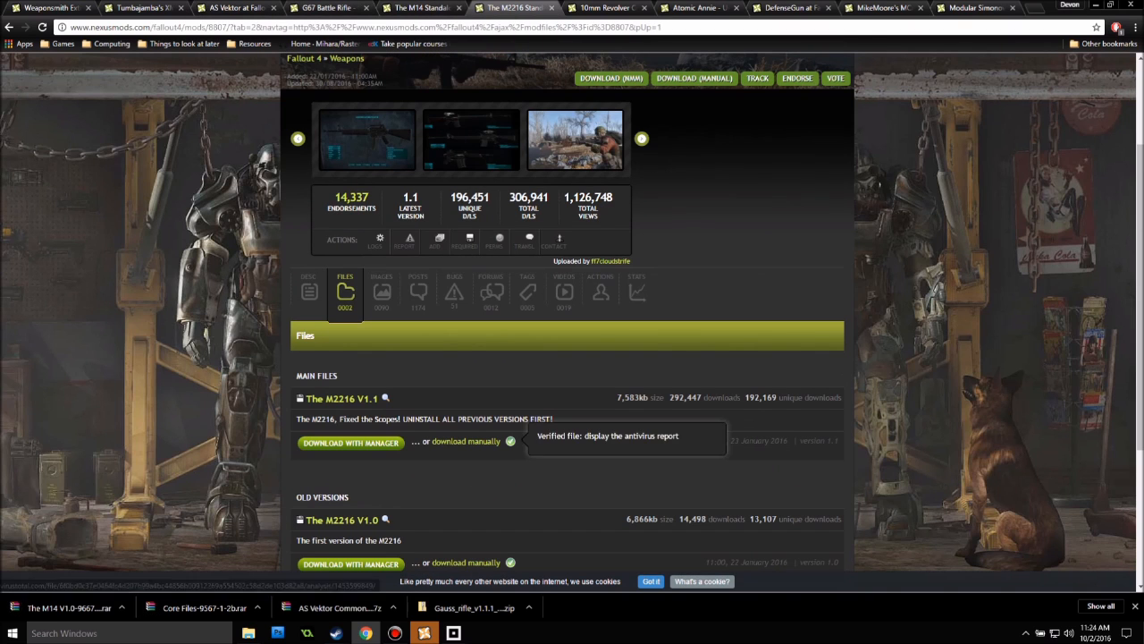
left_click(467, 442)
left_click(605, 9)
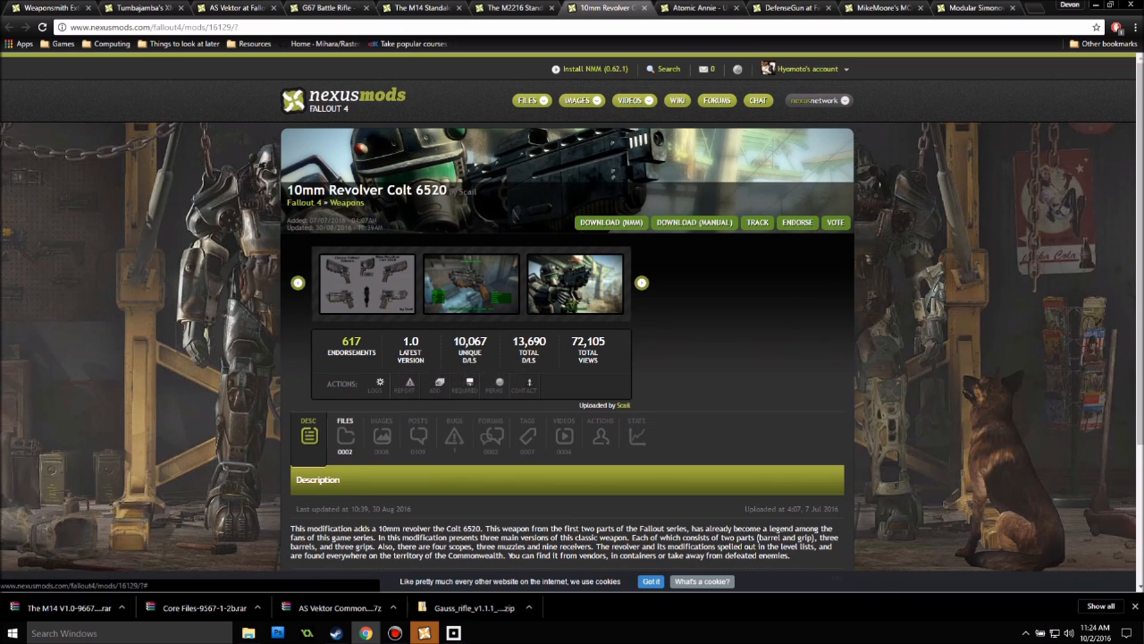
Show the Files list on the 10mm Revolver, Atomic Annie, DefenseGun, MCAM and Simonov mod pages.
left_click(345, 436)
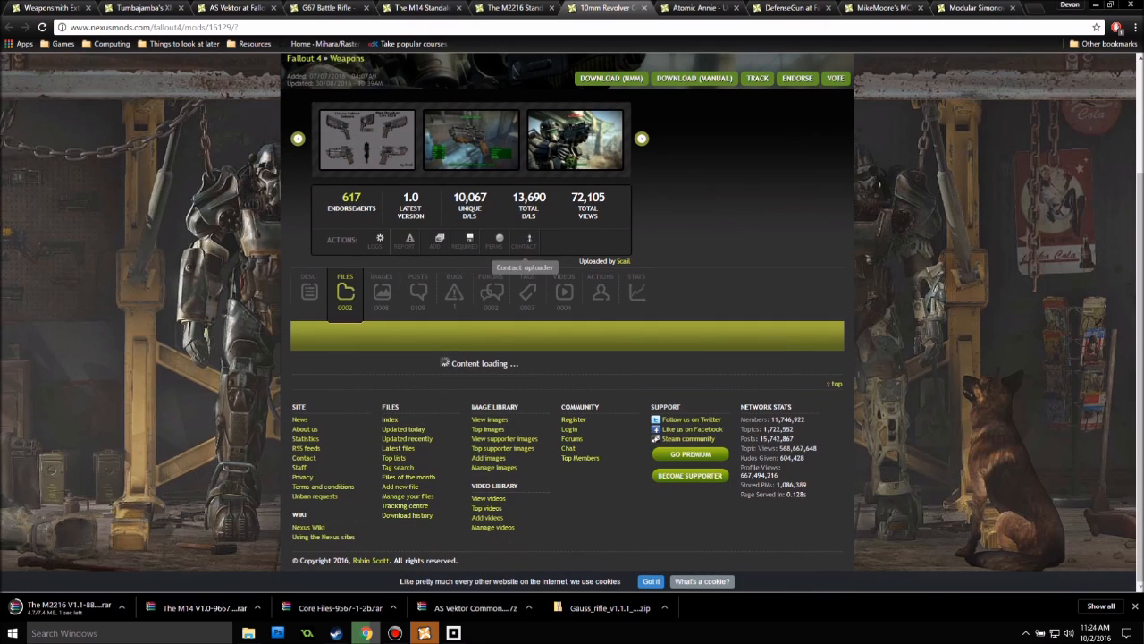
left_click(698, 8)
left_click(345, 435)
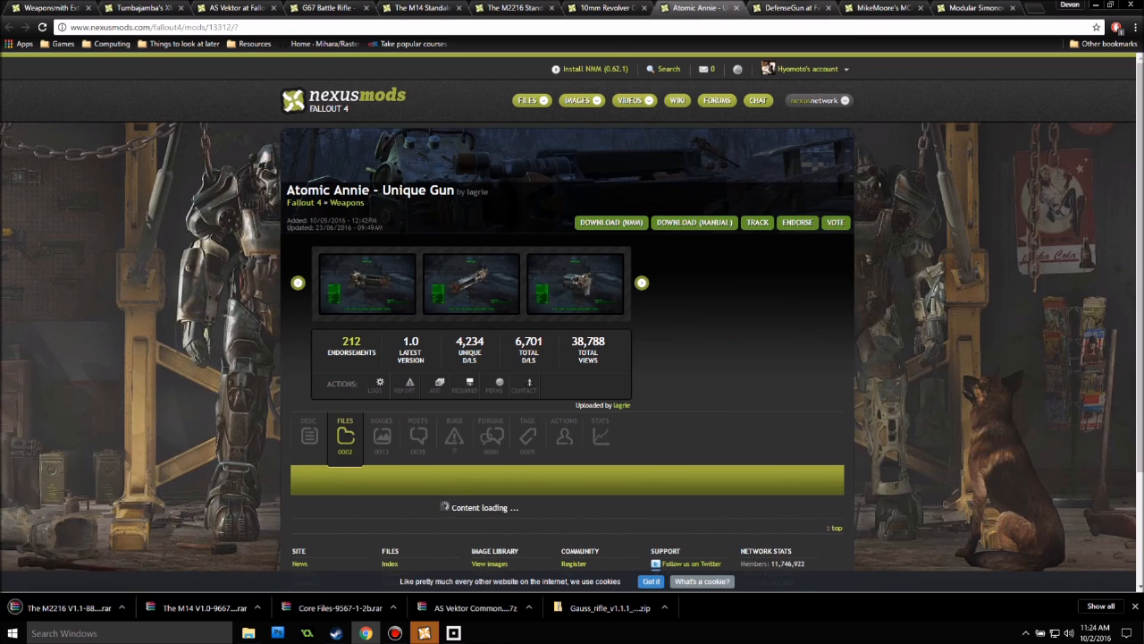
left_click(790, 8)
left_click(345, 435)
left_click(883, 8)
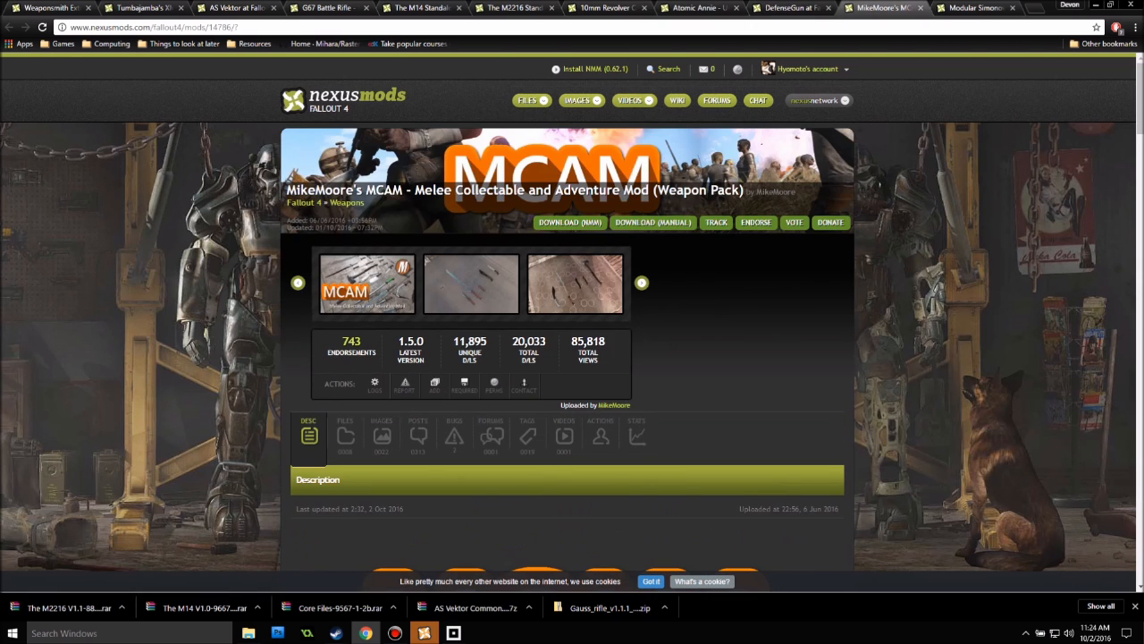
left_click(345, 436)
left_click(974, 8)
left_click(345, 436)
Manually download the 10mm Revolver English file, Atomic Annie FIXED FILE and DefenseGunV1.1.
left_click(514, 8)
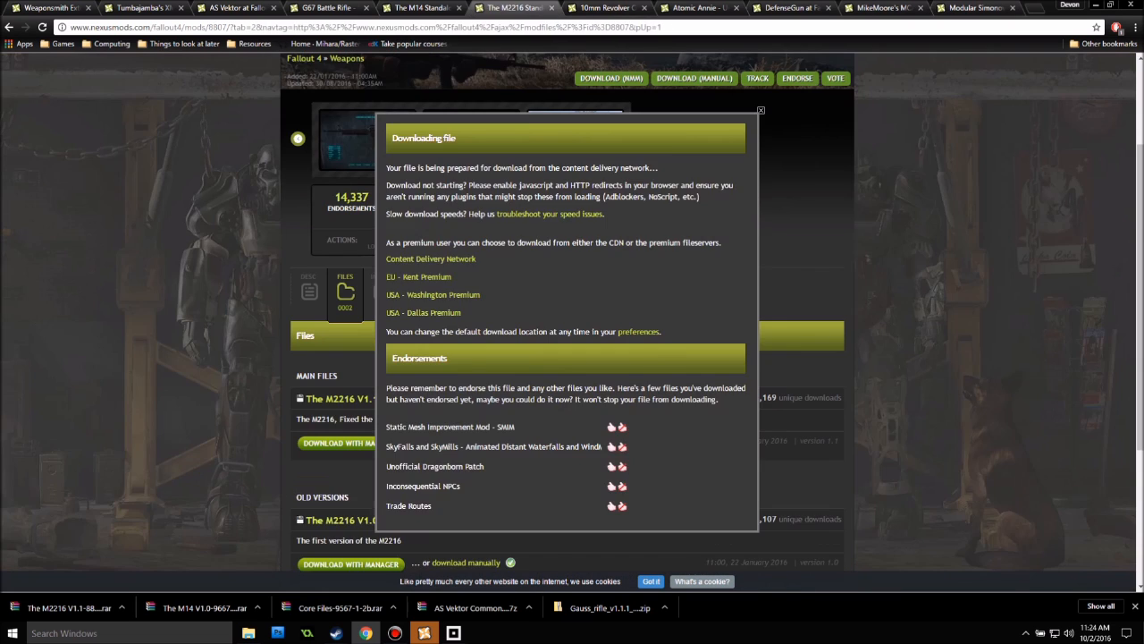
left_click(606, 8)
scroll(566, 322, "down", 2)
left_click(466, 322)
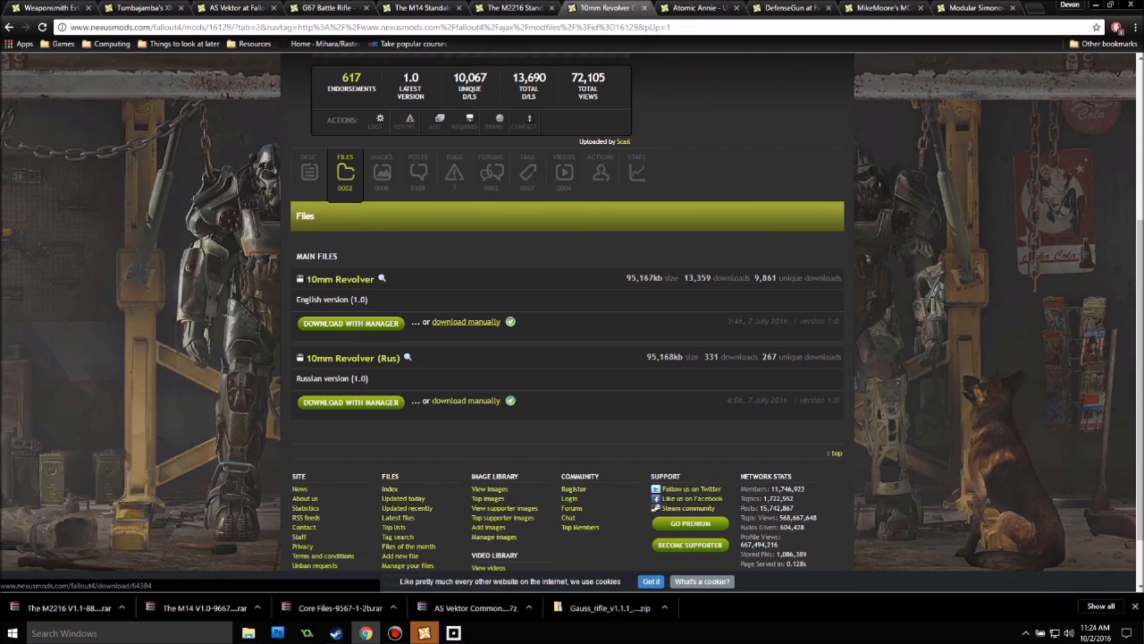
left_click(698, 8)
scroll(469, 357, "down", 2)
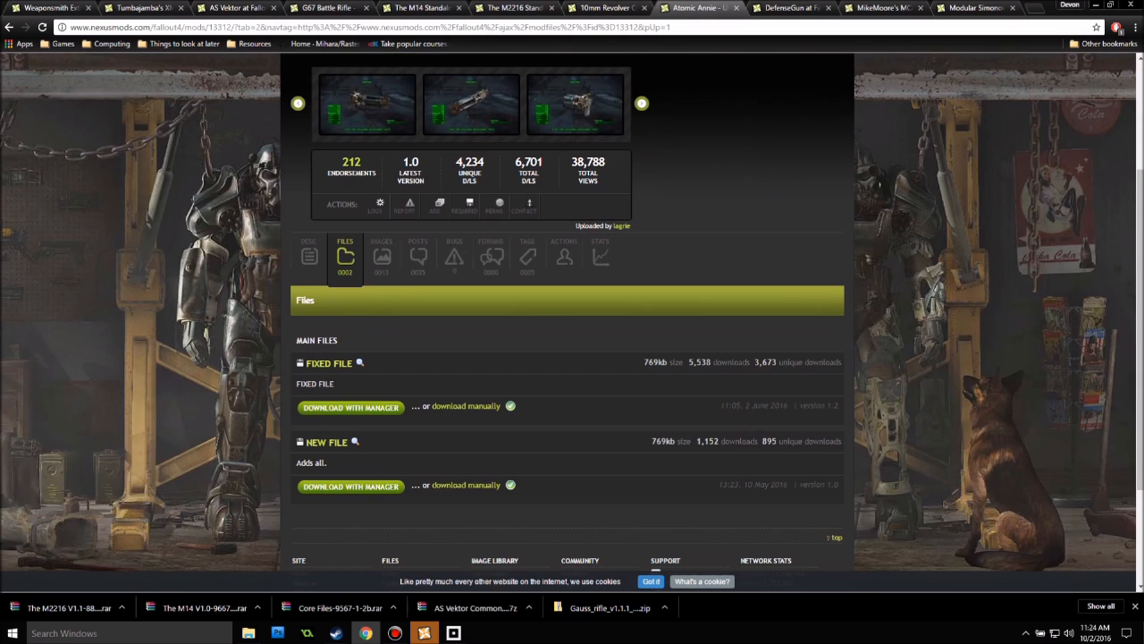
left_click(466, 406)
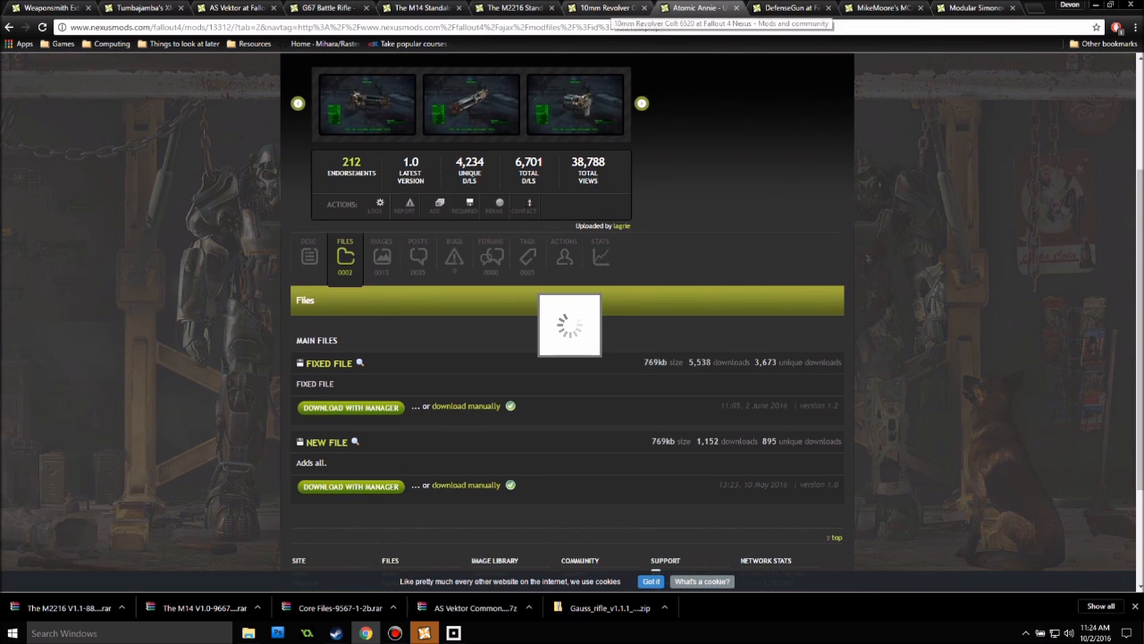
left_click(608, 8)
left_click(698, 8)
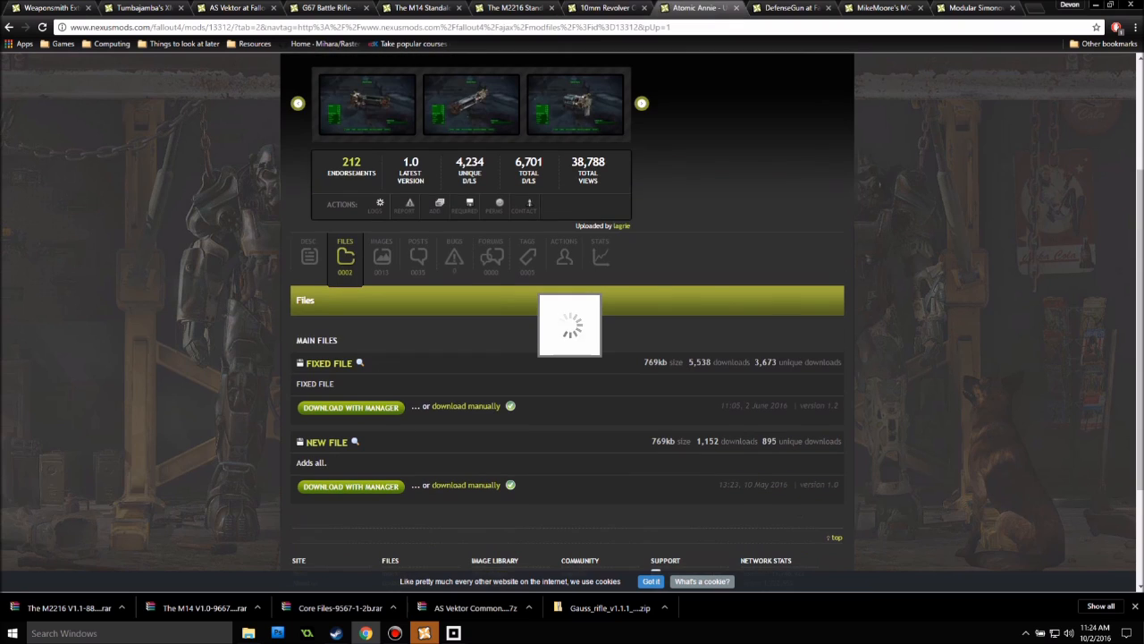
left_click(791, 8)
scroll(466, 402, "down", 1)
left_click(466, 475)
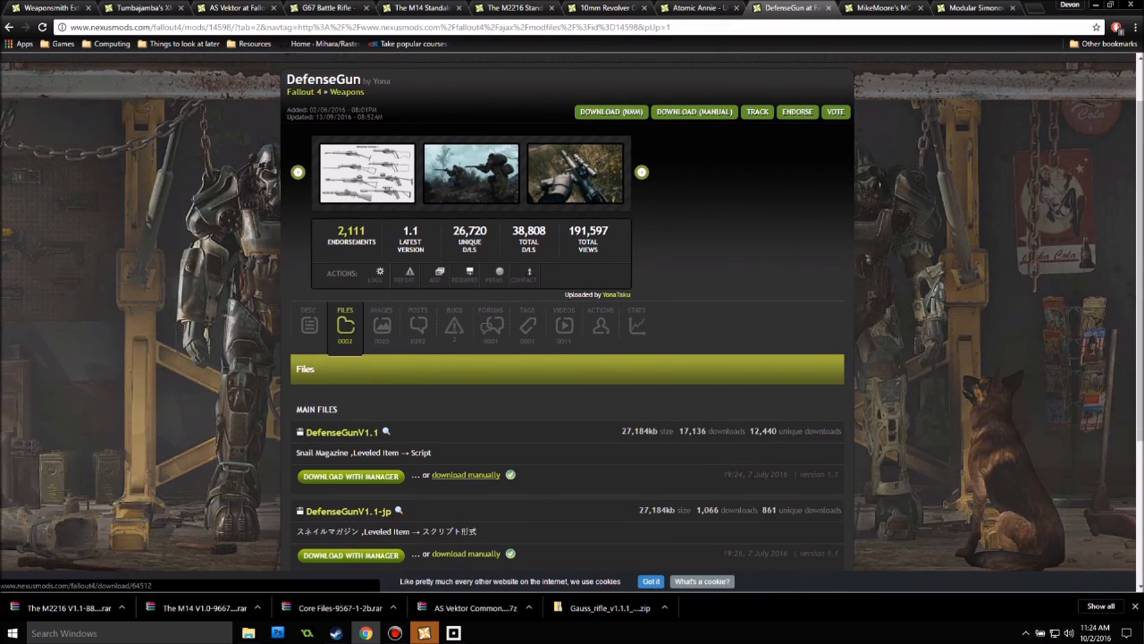
Manually download the main MCAM file and the ptrs41 Loosefile archive.
key("ctrl+Tab")
scroll(466, 475, "down", 2)
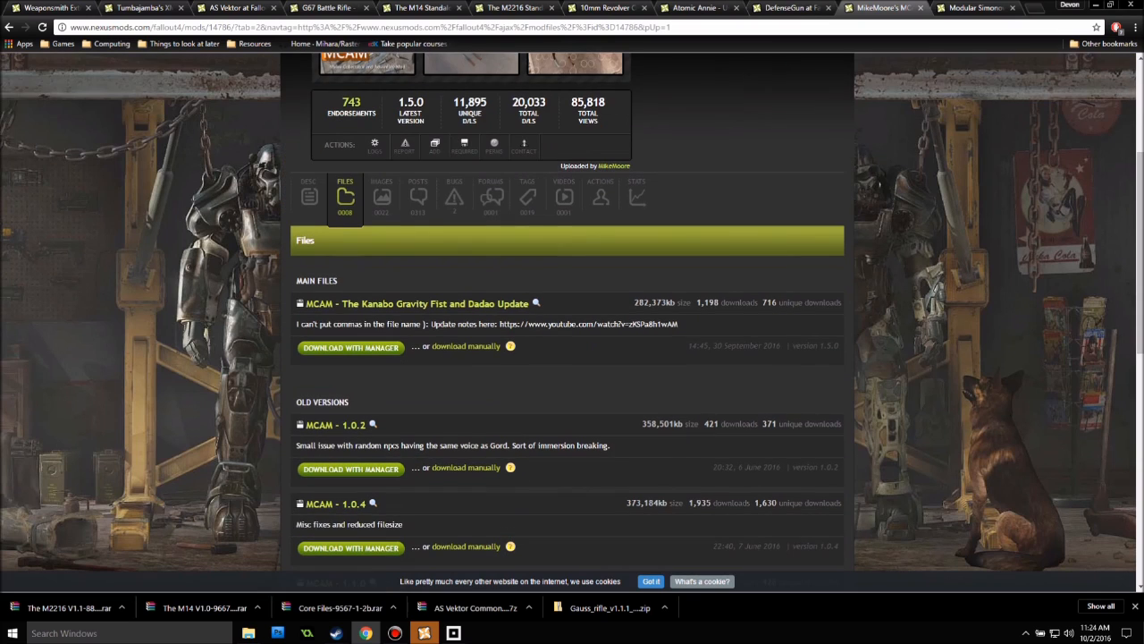
left_click(465, 467)
key("ctrl+Tab")
scroll(466, 466, "down", 1)
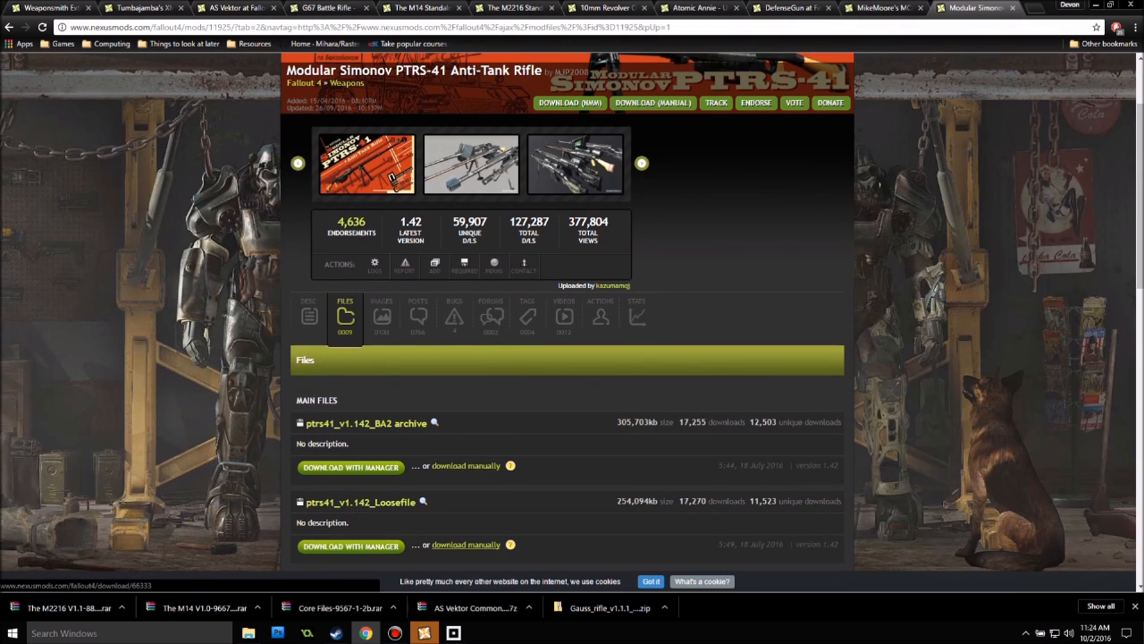
scroll(466, 465, "down", 1)
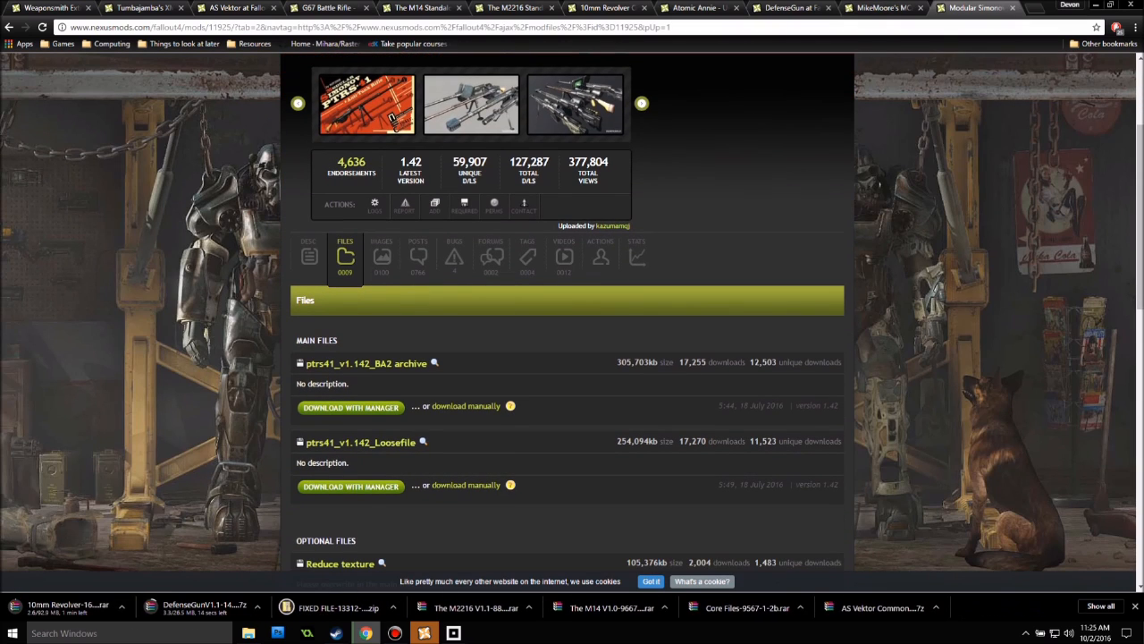
left_click(466, 485)
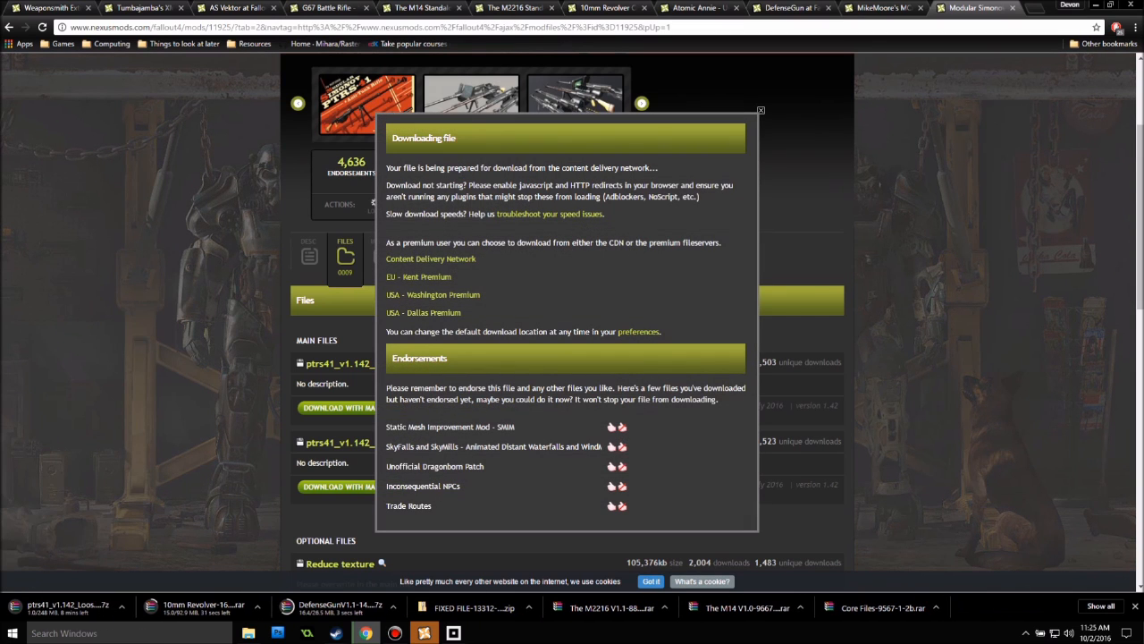
Continue the MCAM download without donating, then close the finished mod tabs.
left_click(885, 9)
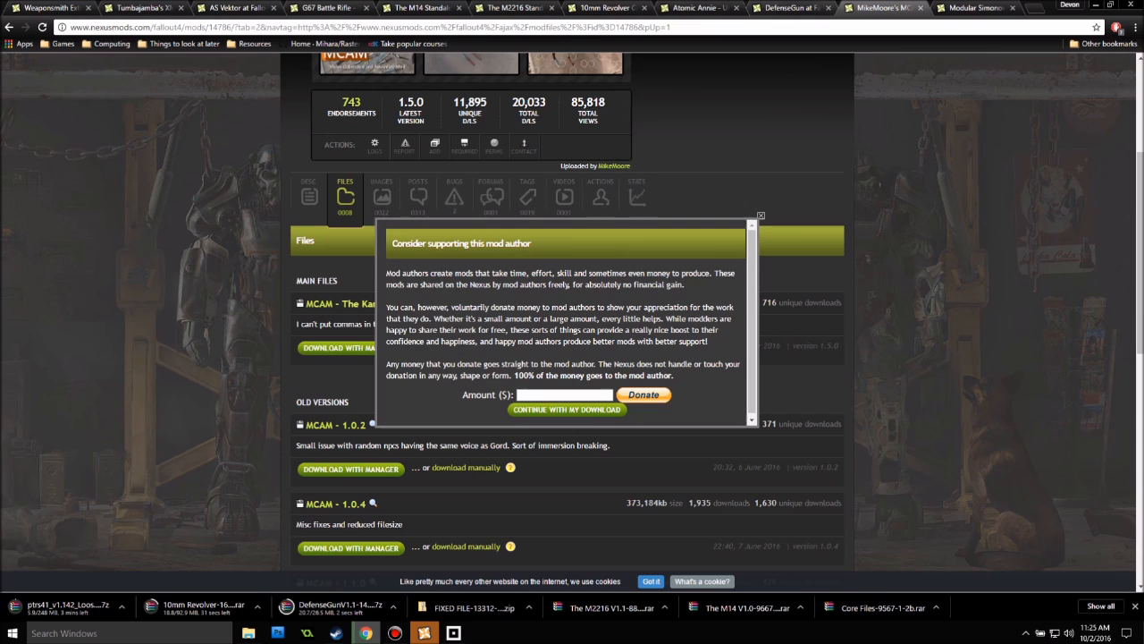
left_click(567, 410)
key("ctrl+shift+Tab")
key("ctrl+shift+Tab")
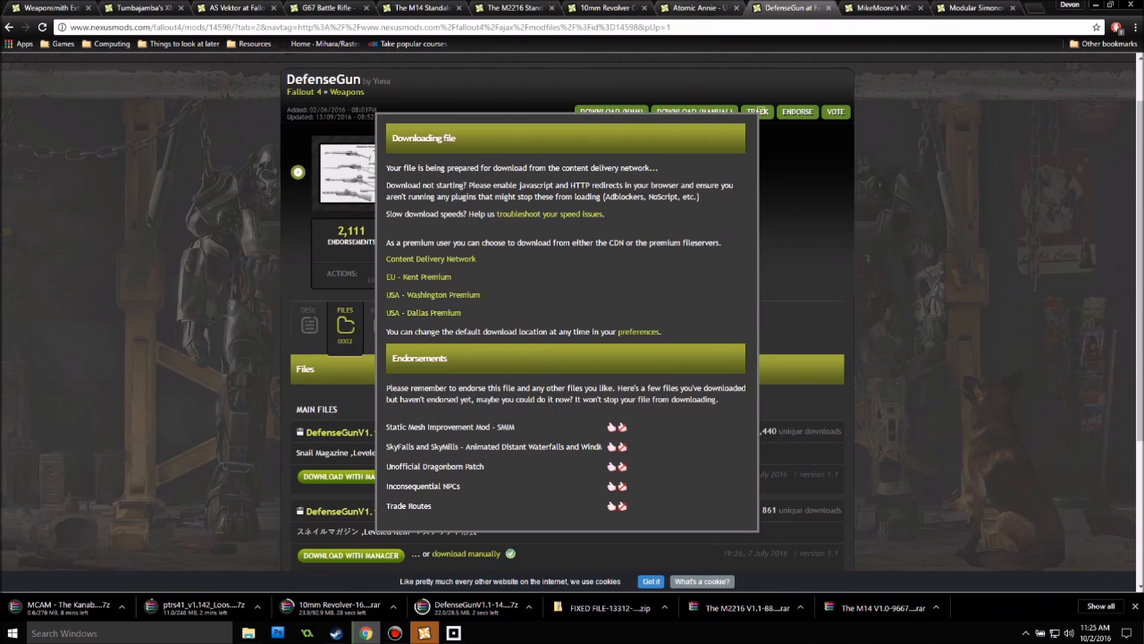
key("ctrl+shift+Tab")
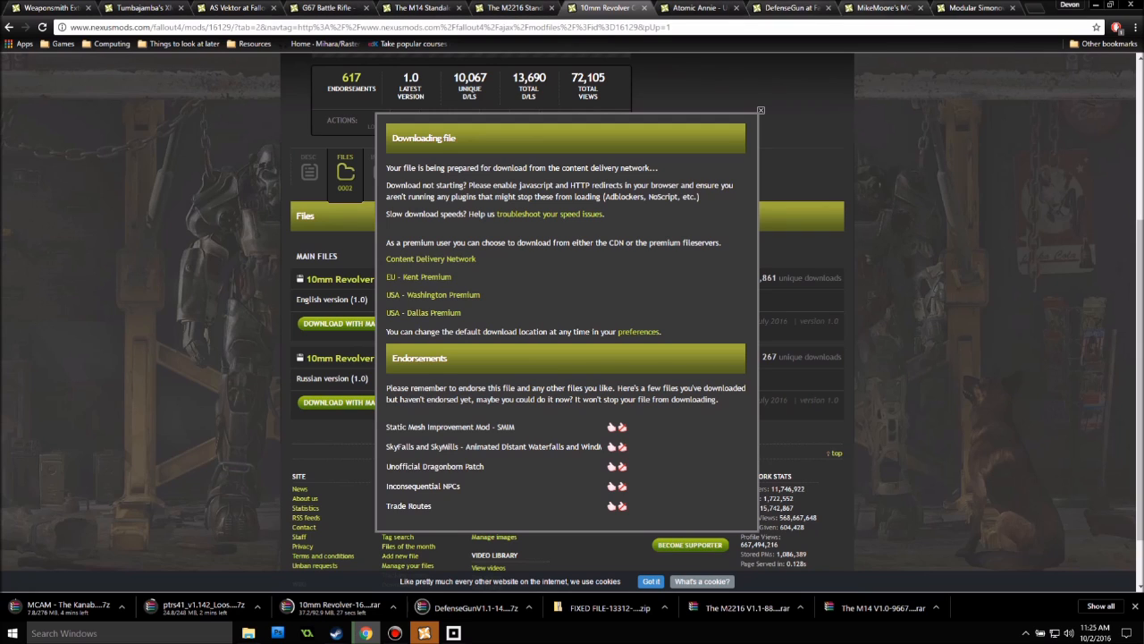
left_click(1013, 8)
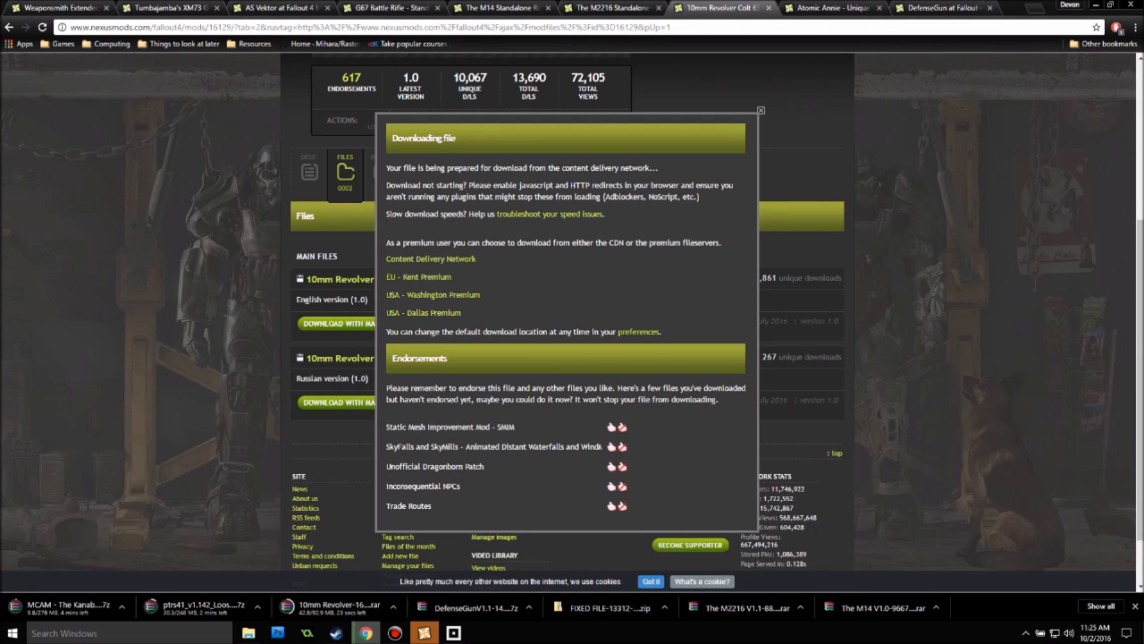
Close the AS Vektor, G67, M14, M2216, 10mm Revolver and remaining mod tabs, keeping Weaponsmith Extended.
left_click(222, 8)
left_click(221, 8)
left_click(221, 8)
left_click(221, 8)
left_click(222, 8)
left_click(221, 8)
left_click(222, 8)
left_click(201, 8)
left_click(201, 8)
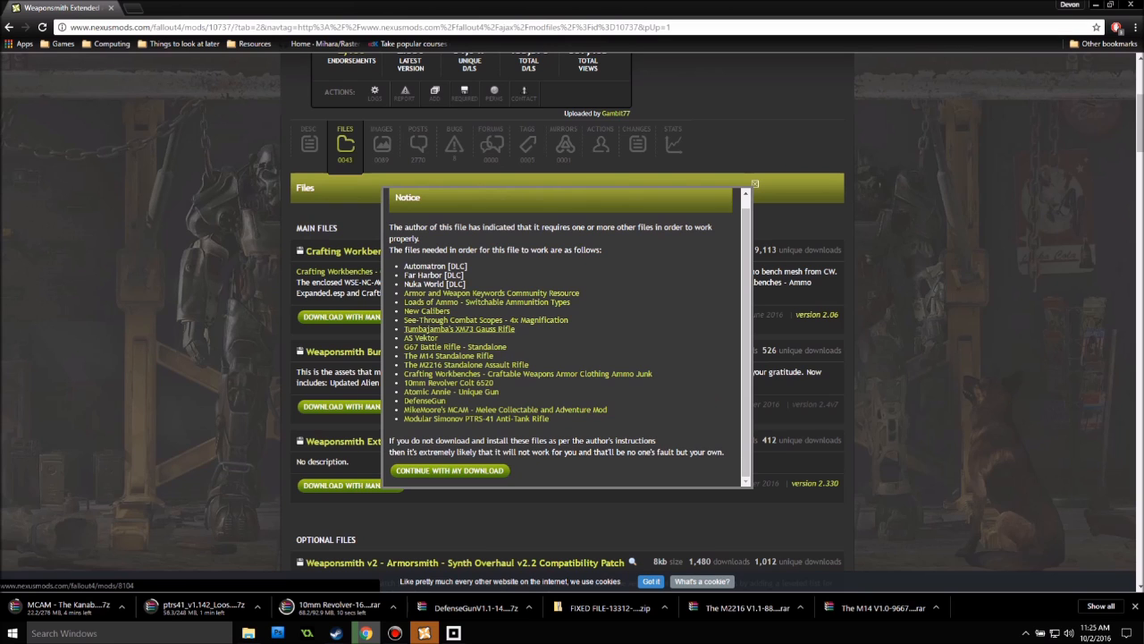
Review the downloaded launcher files and mod archives in Downloads, then return to the Weaponsmith Extended page.
left_click(248, 633)
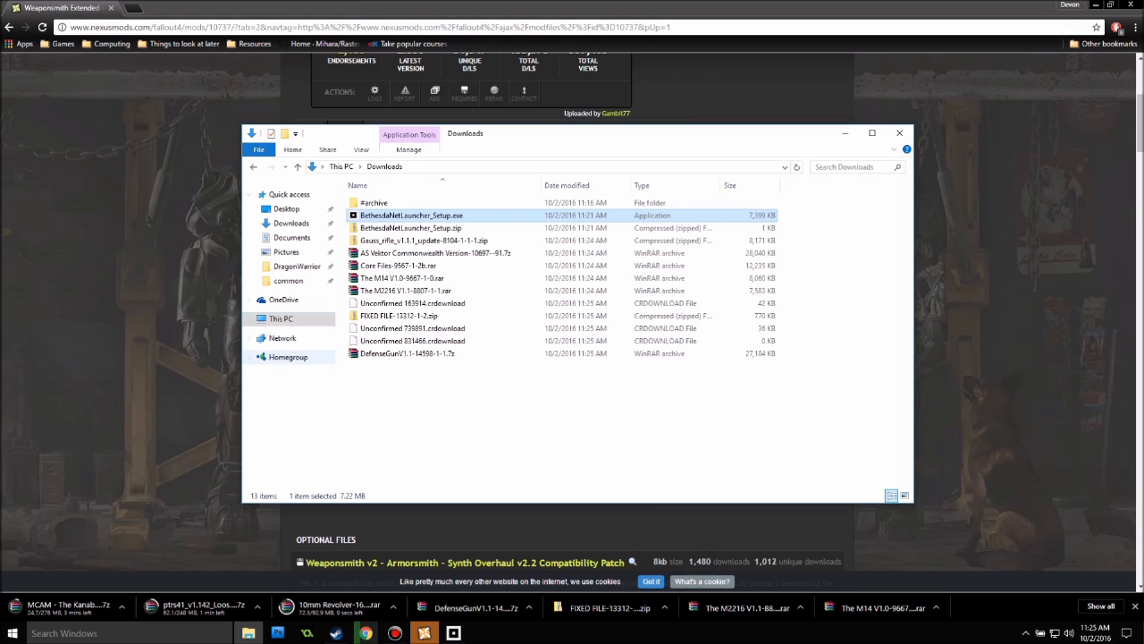
left_click(500, 402)
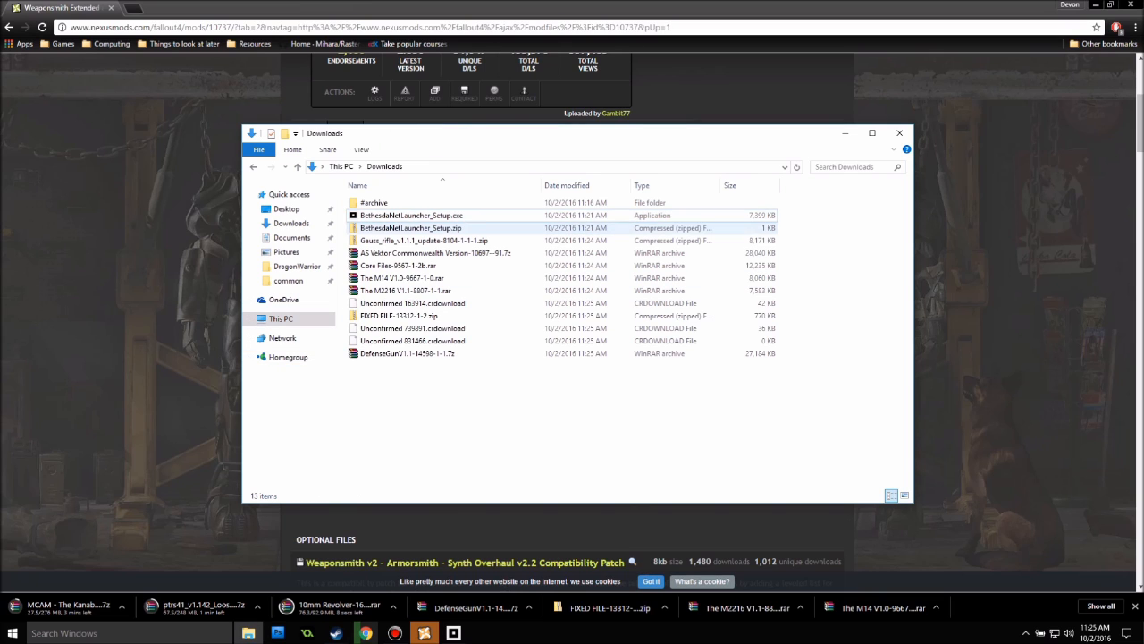
left_click(454, 228)
left_click(455, 216, "ctrl")
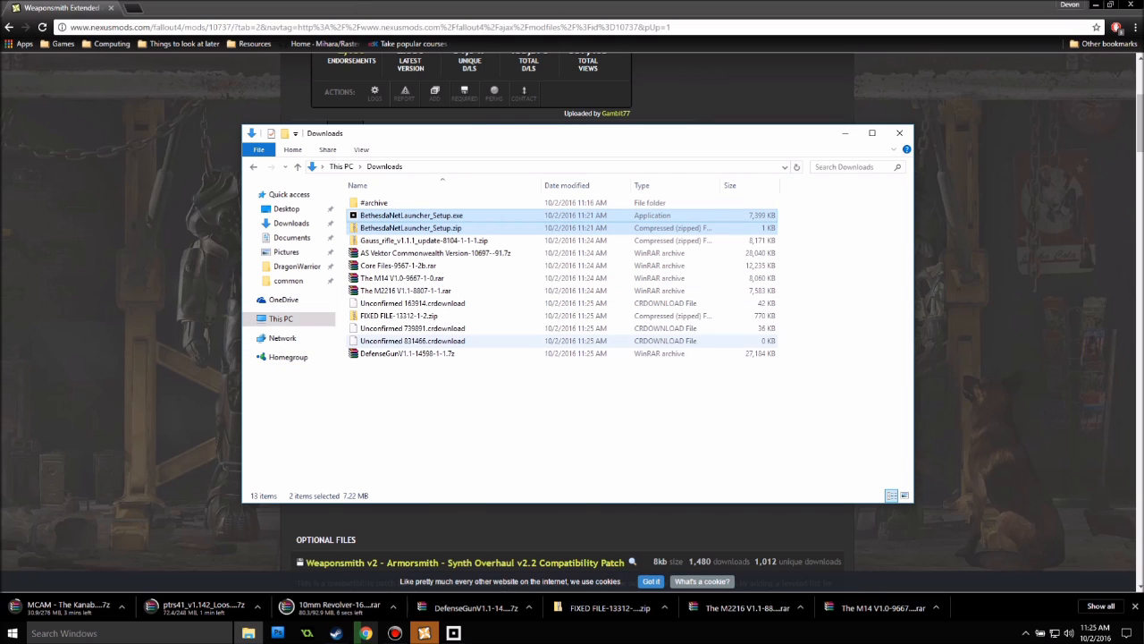
left_click(421, 241)
left_click(406, 353, "shift")
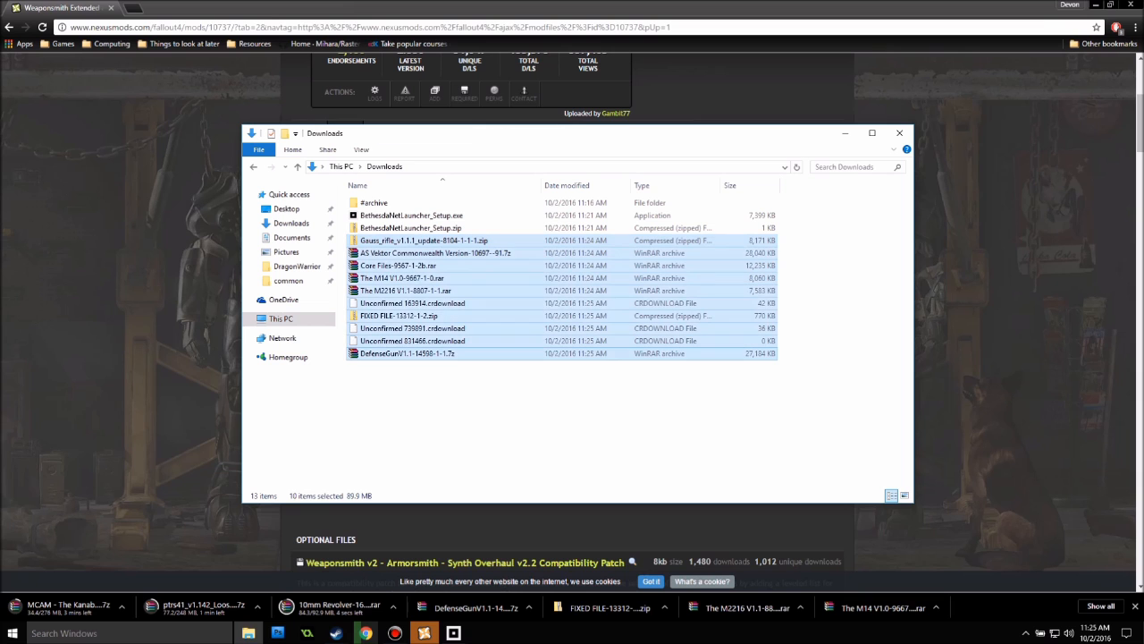
left_click(572, 420)
left_click(1001, 358)
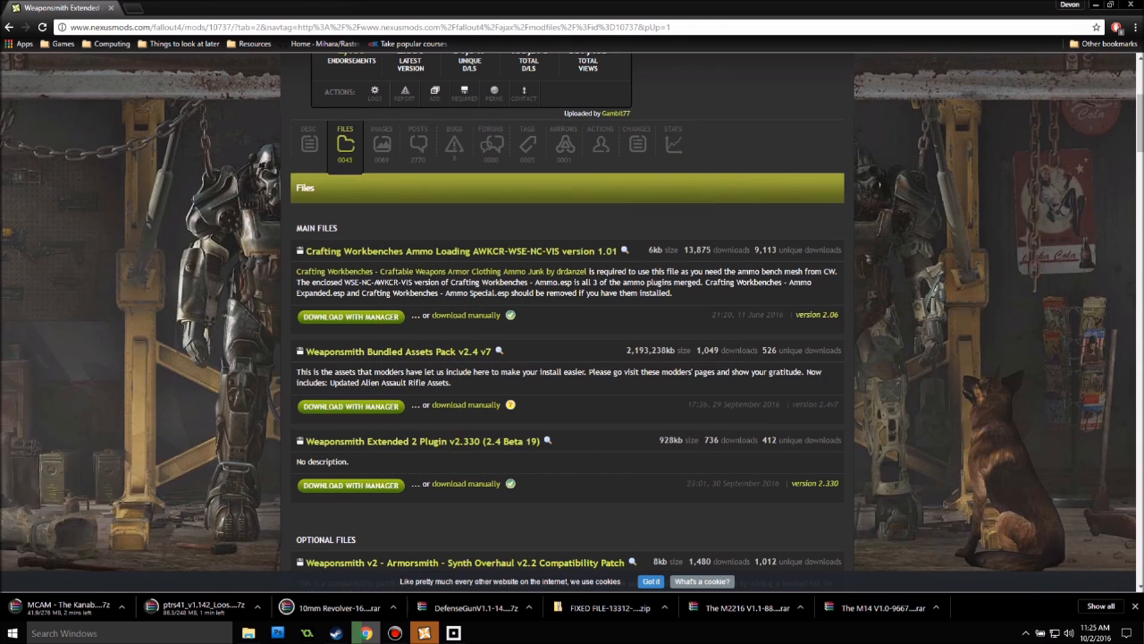
Download the Weaponsmith Bundled Assets Pack zip past the requirements notice, dismissing the downloading popup.
left_click(466, 405)
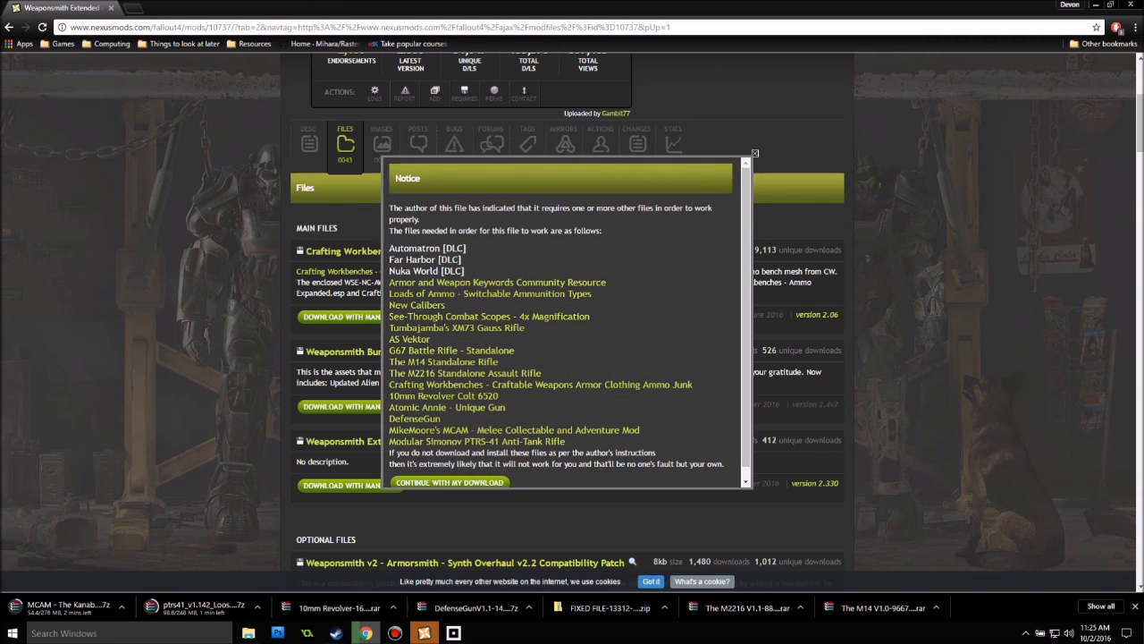
left_click(449, 483)
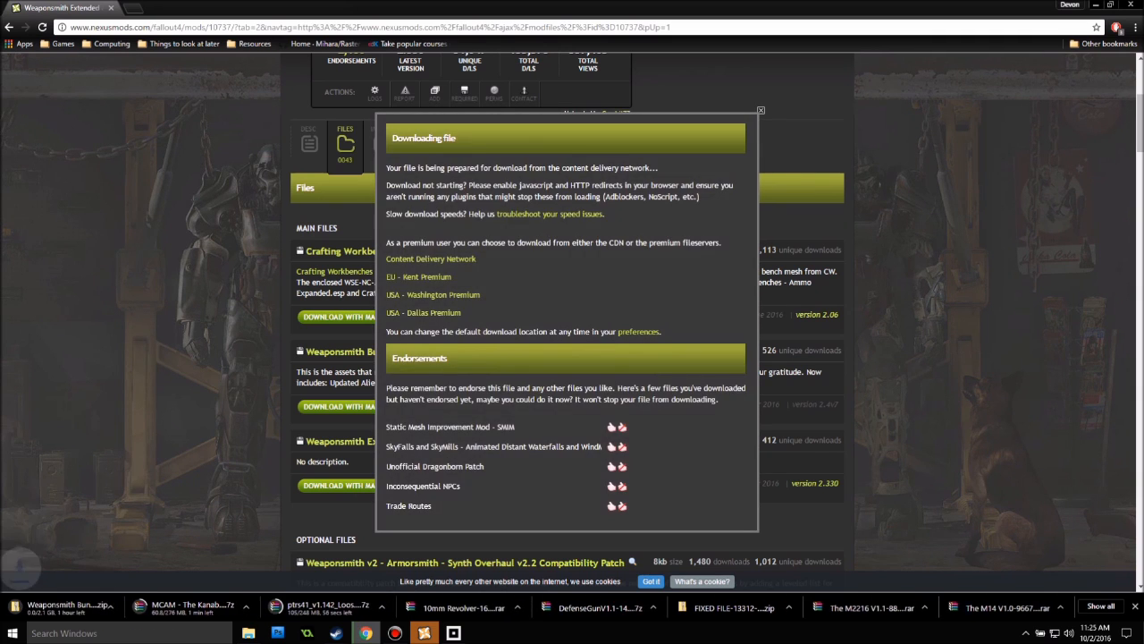
left_click(760, 111)
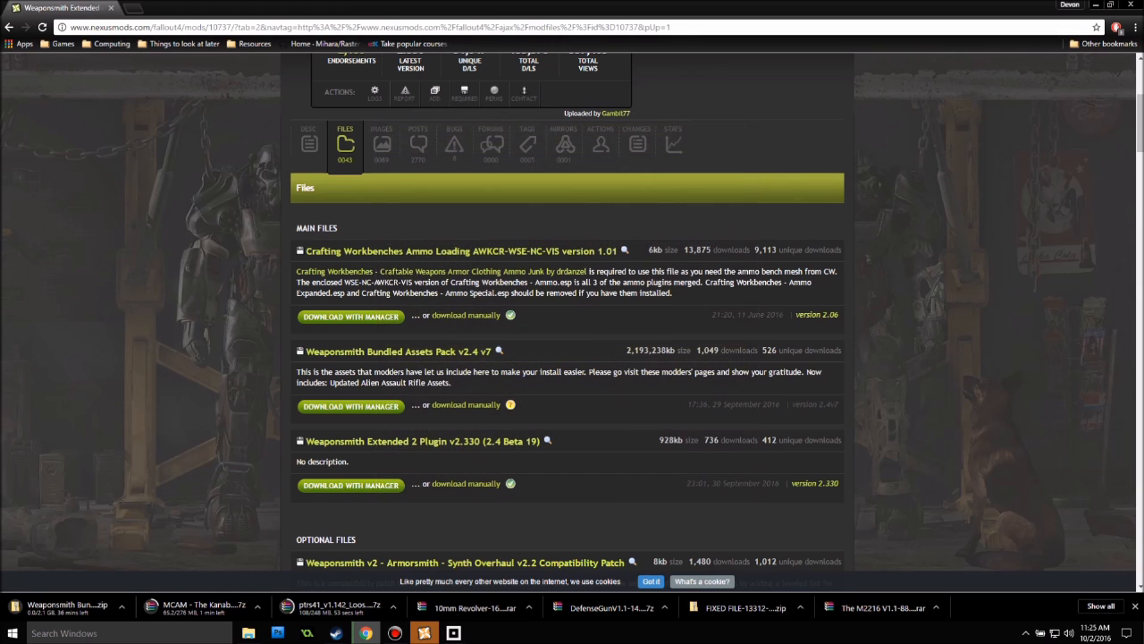
scroll(572, 322, "down", 1)
scroll(567, 313, "up", 1)
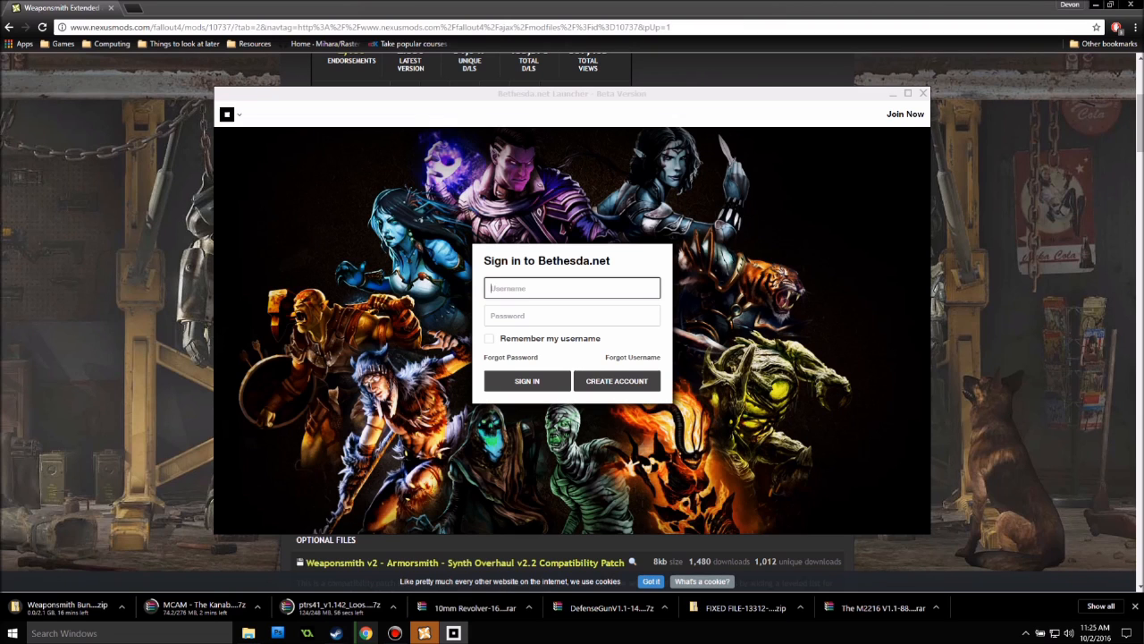
Enter the Bethesda.net username and password and submit the sign-in.
type("to")
key("Tab")
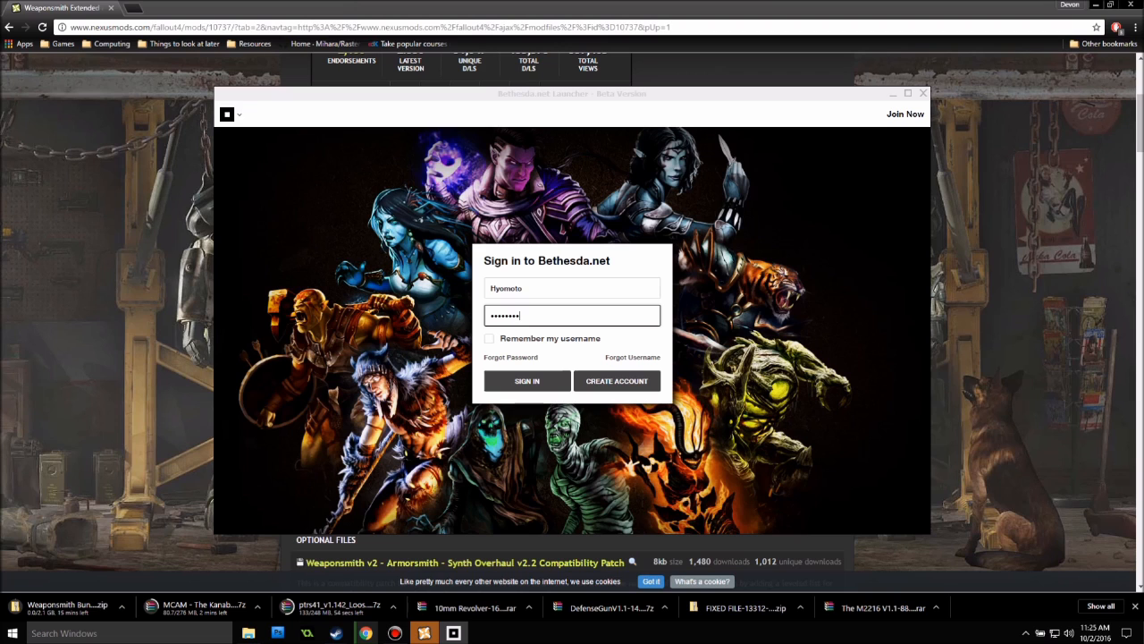
key("Return")
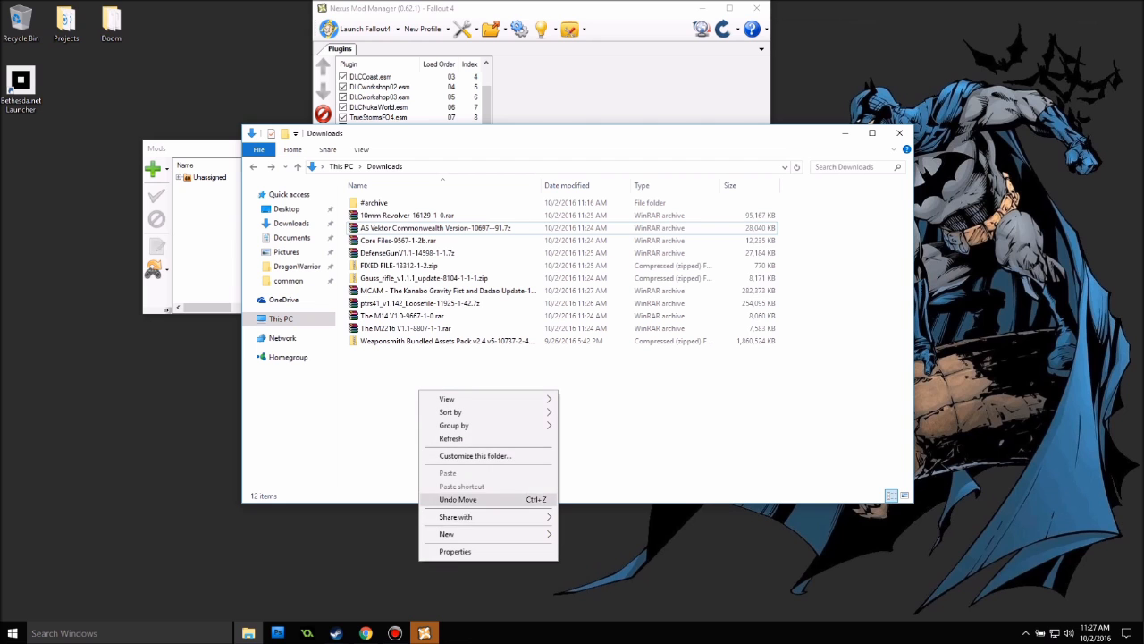
Create a folder named 'New Folder' in Downloads and return to the Downloads listing.
mouse_move(483, 533)
left_click(586, 395)
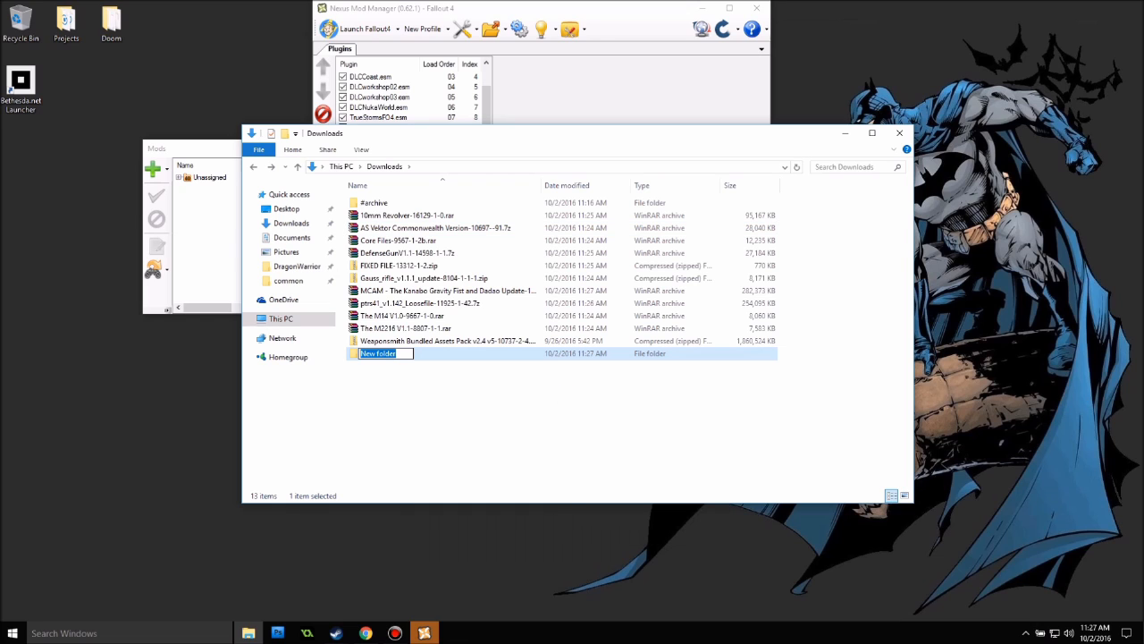
type("New Folder")
key("Return")
key("Return")
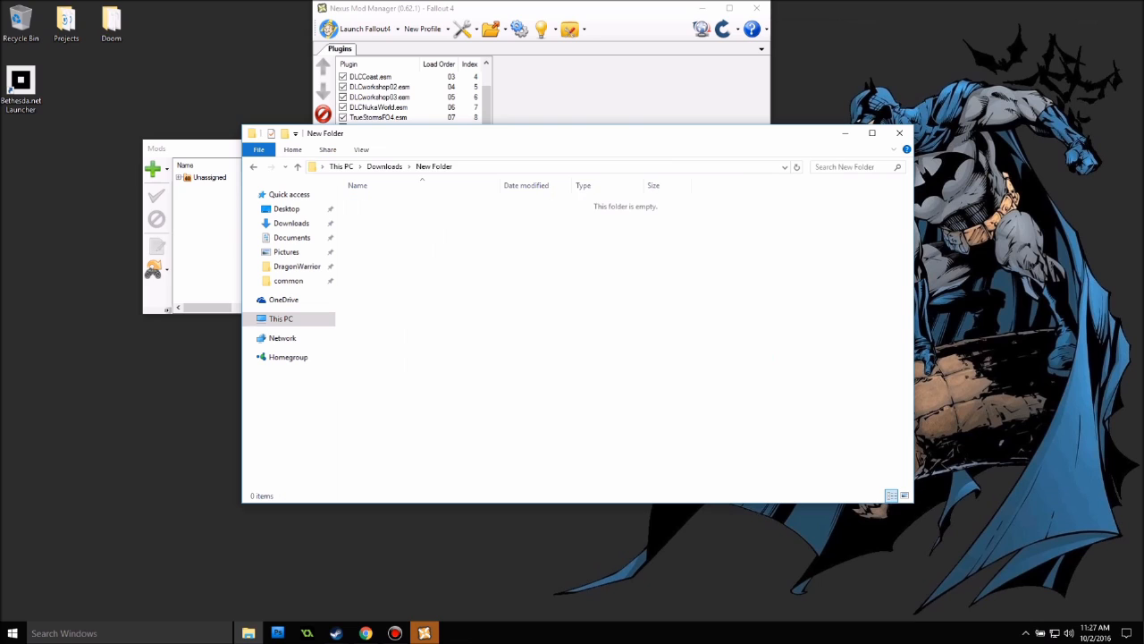
left_click_drag(472, 144, 308, 139)
key("alt+Left")
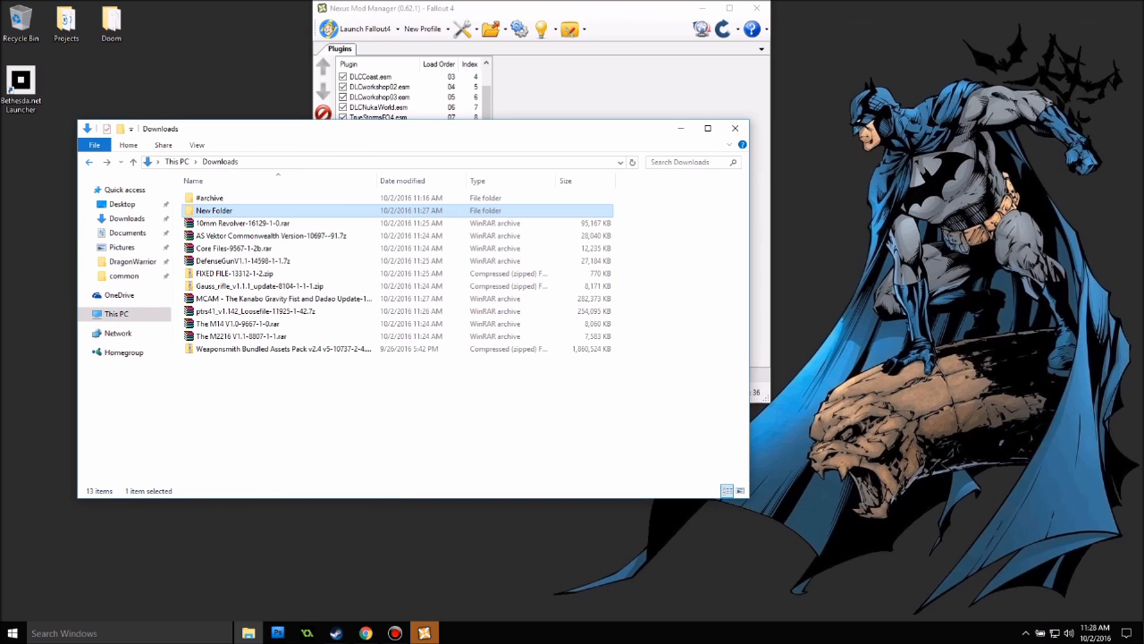
Delete the old New Folder from Downloads.
right_click(251, 208)
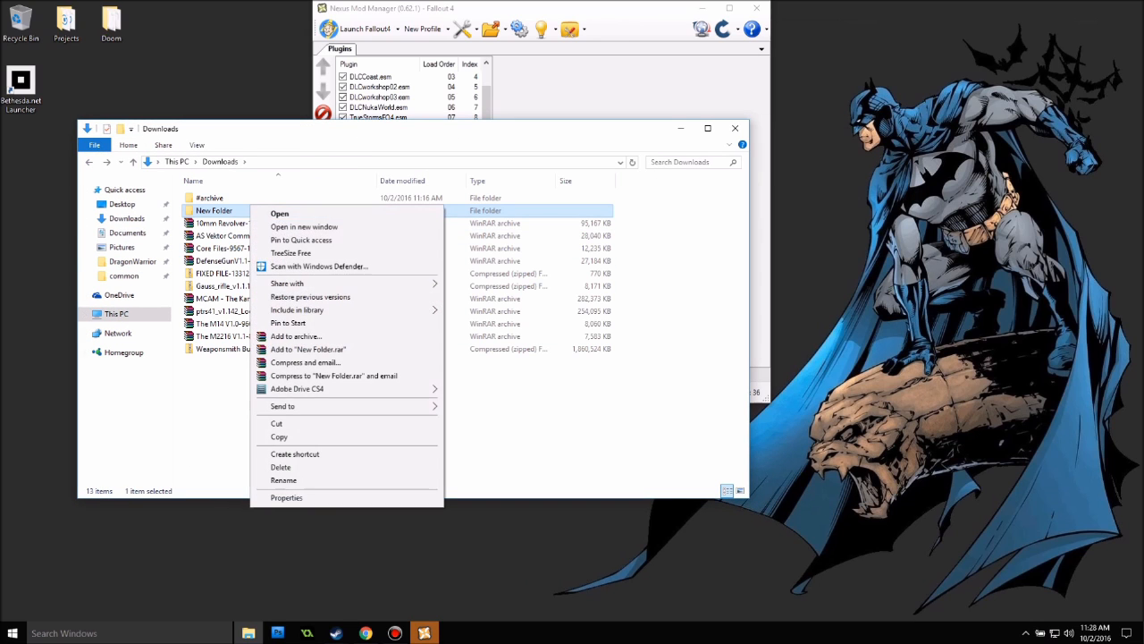
left_click(501, 411)
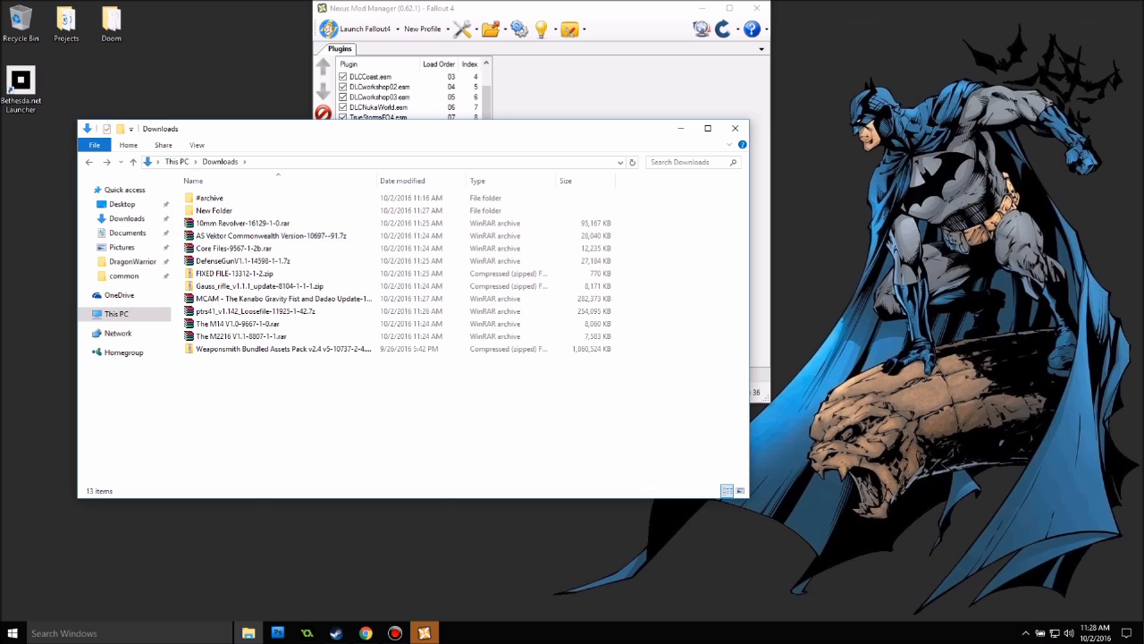
left_click_drag(469, 133, 450, 87)
left_click(190, 165)
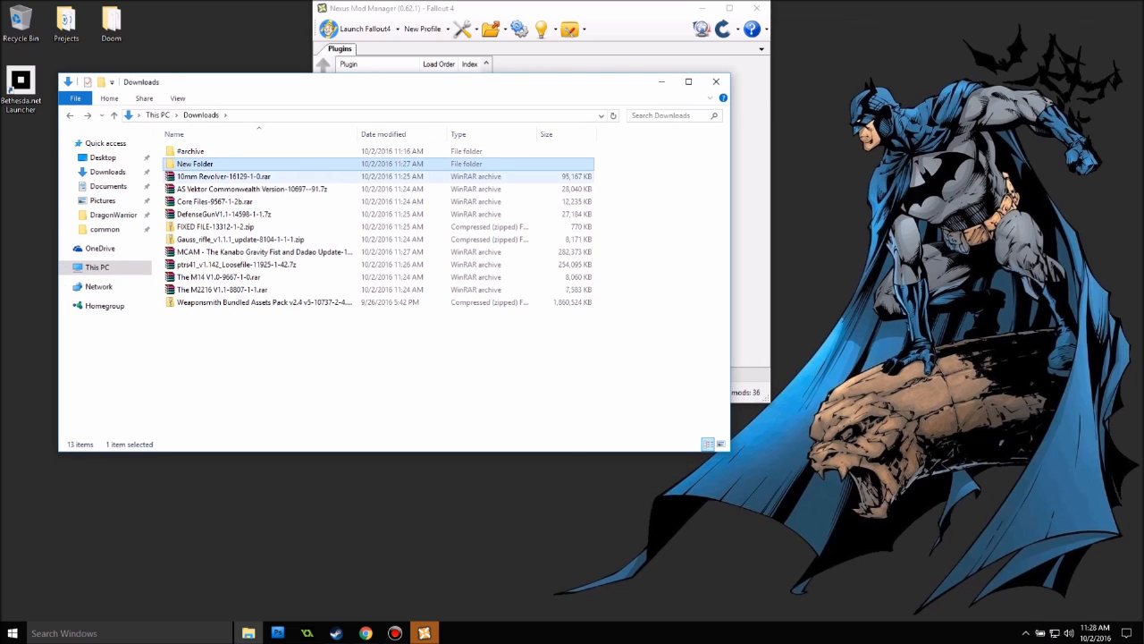
key("Delete")
Create an empty Weaponsmith folder in Downloads and open it in its own window.
right_click(275, 382)
mouse_move(304, 525)
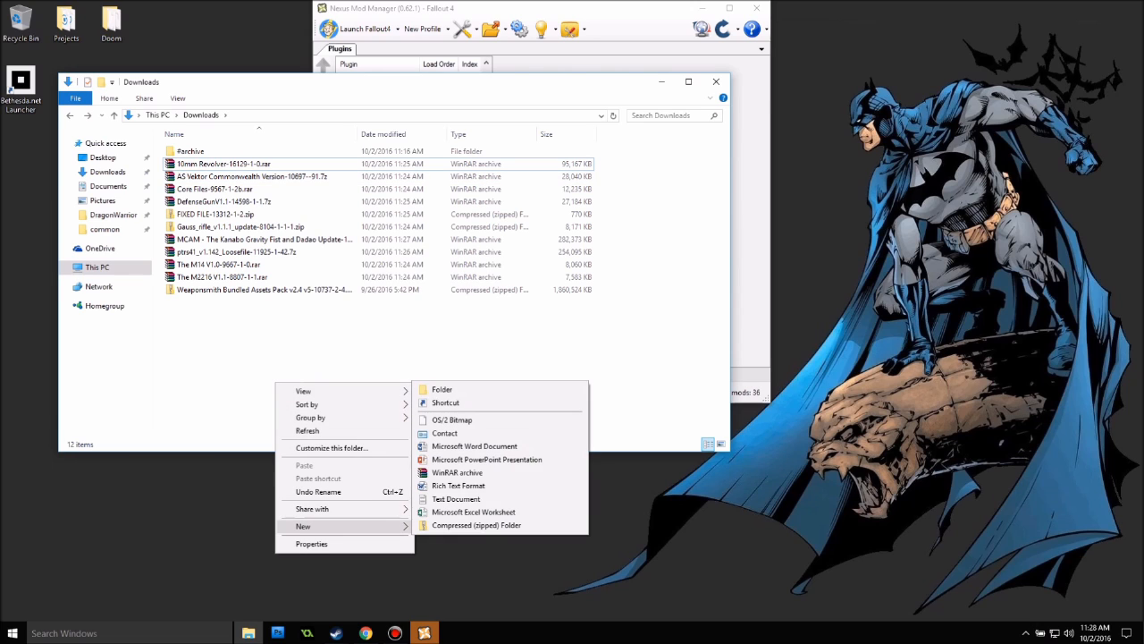
left_click(442, 390)
type("Weaponsmith")
key("Return")
right_click(214, 302)
left_click(268, 321)
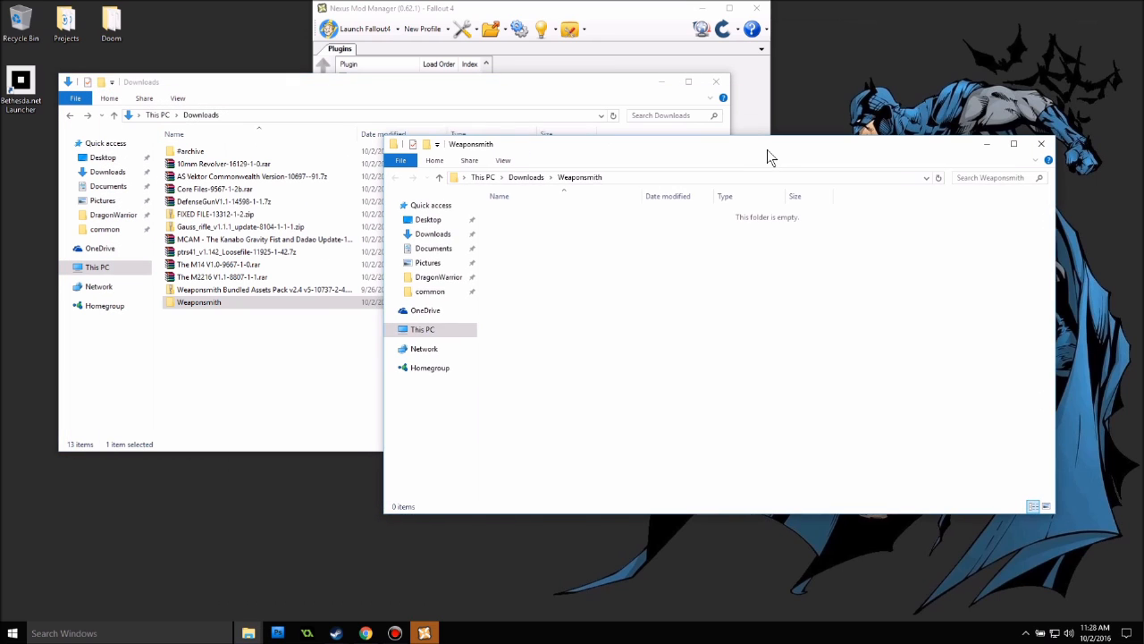
left_click_drag(767, 149, 776, 150)
left_click(308, 344)
Extract Main.ba2 and Textures.ba2 from the 10mm Revolver archive into Weaponsmith.
double_click(234, 165)
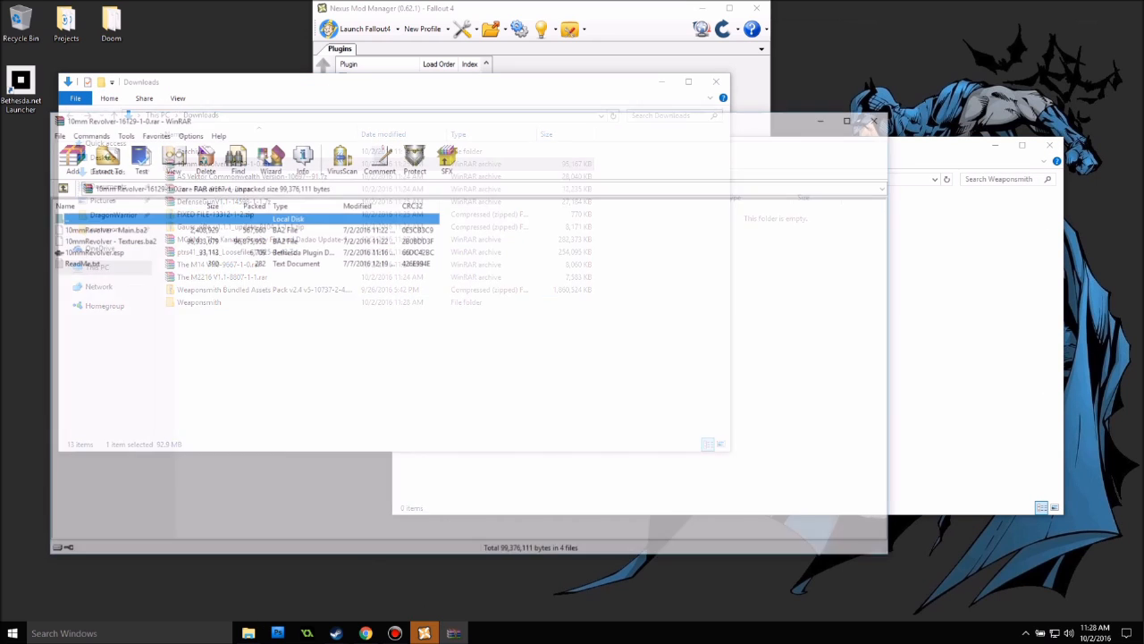
left_click(88, 252)
left_click(100, 229, "shift")
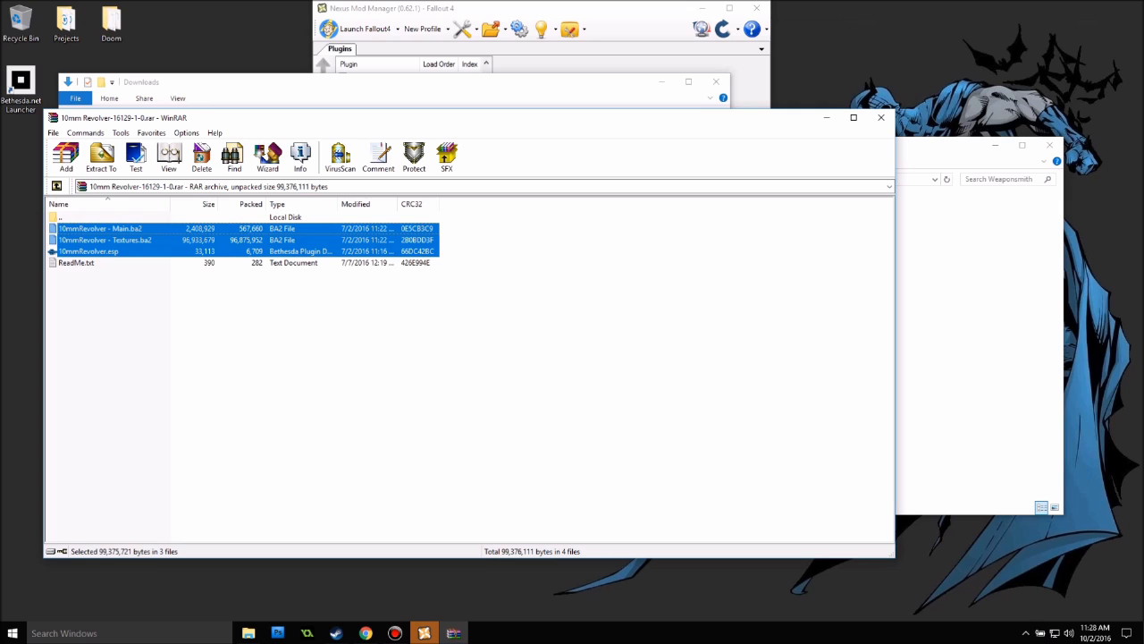
left_click(100, 229)
left_click(105, 240, "shift")
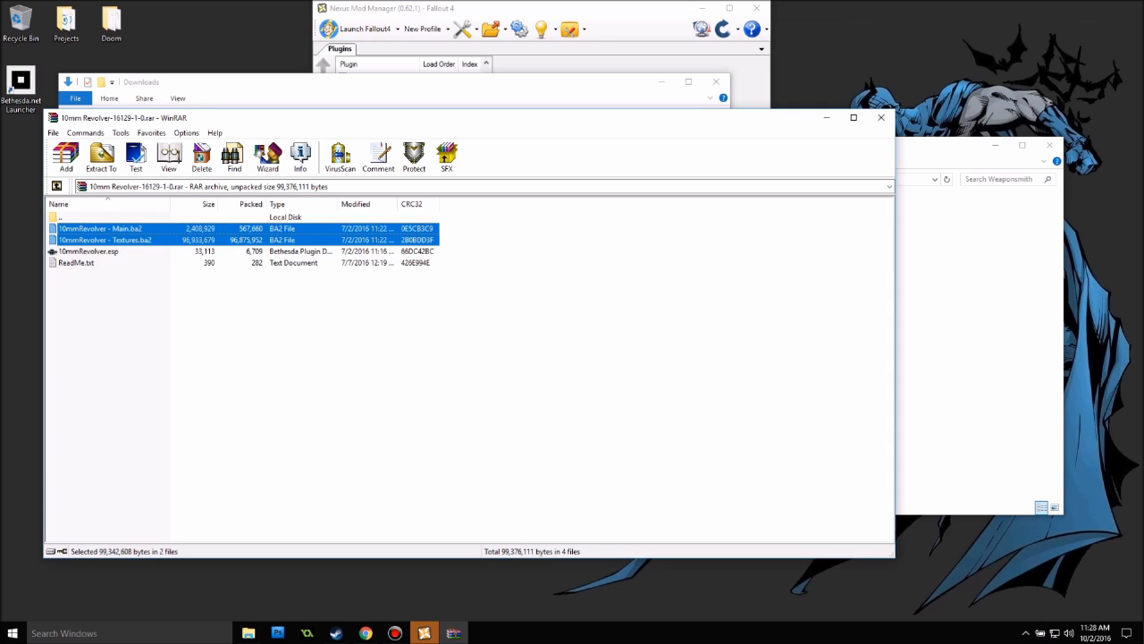
left_click_drag(104, 240, 975, 313)
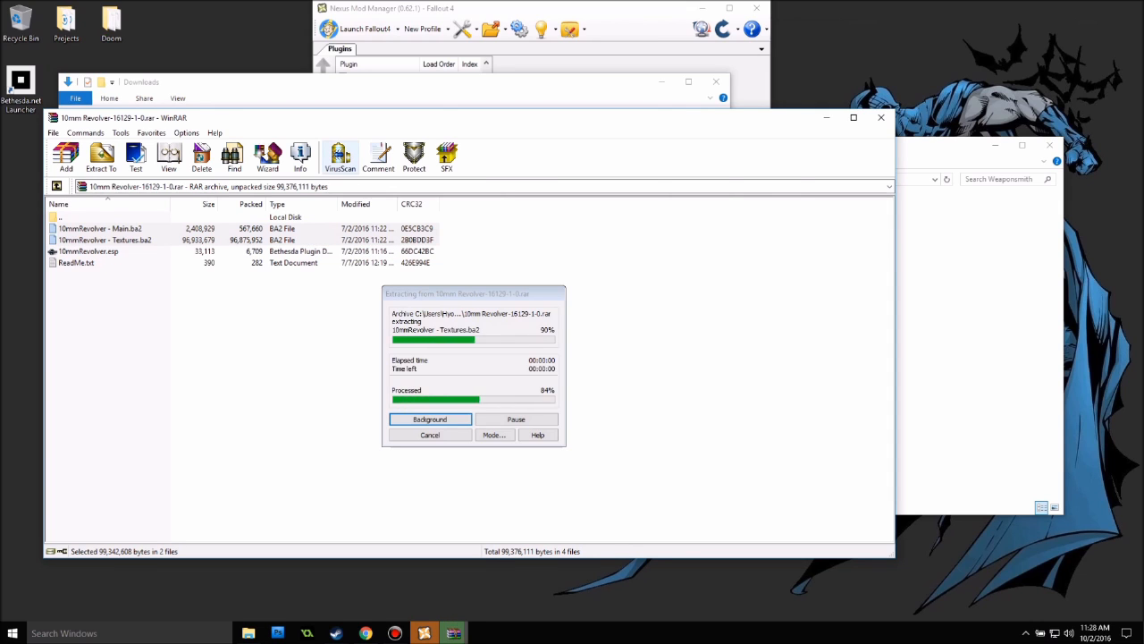
left_click(881, 117)
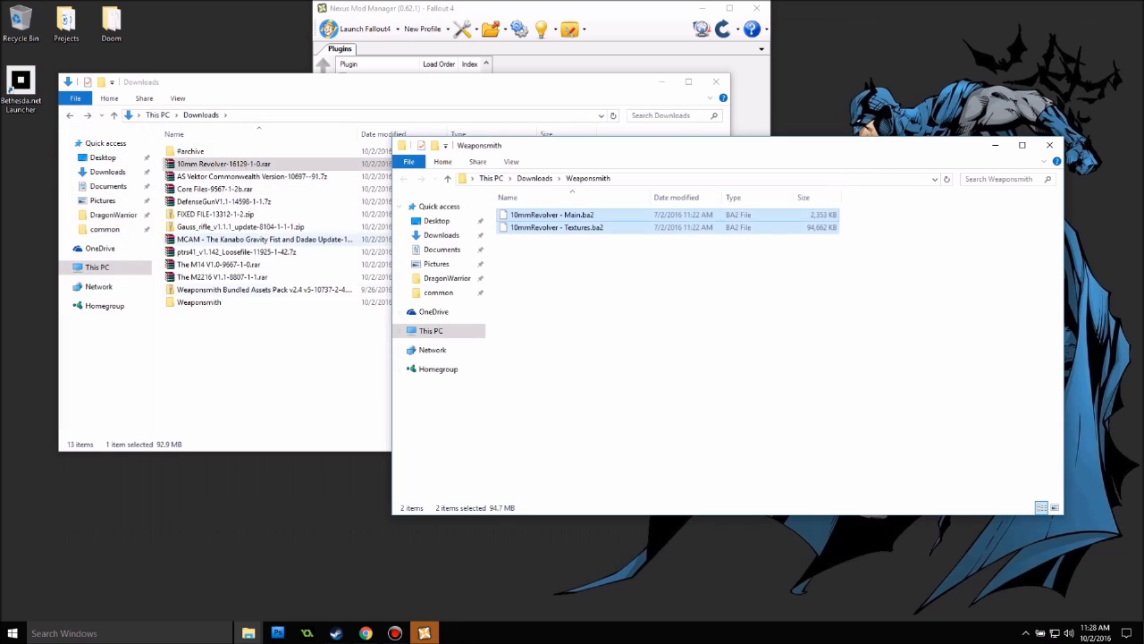
Drag the AS Vektor archive's Materials through Textures asset folders into Weaponsmith.
double_click(230, 176)
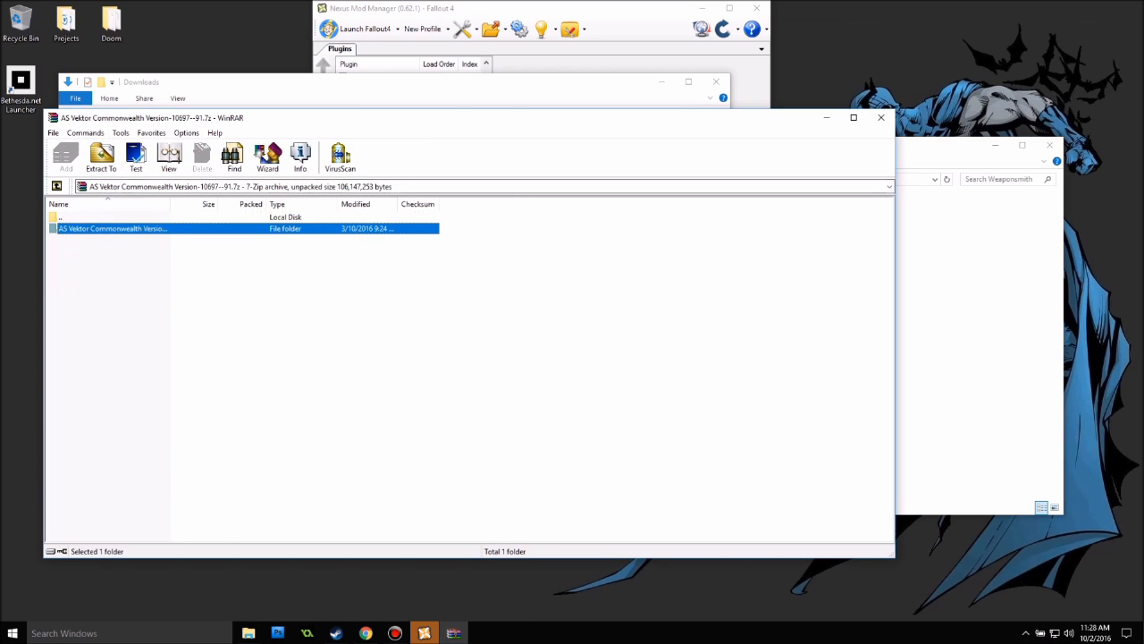
double_click(113, 229)
left_click(75, 240)
left_click(74, 274, "shift")
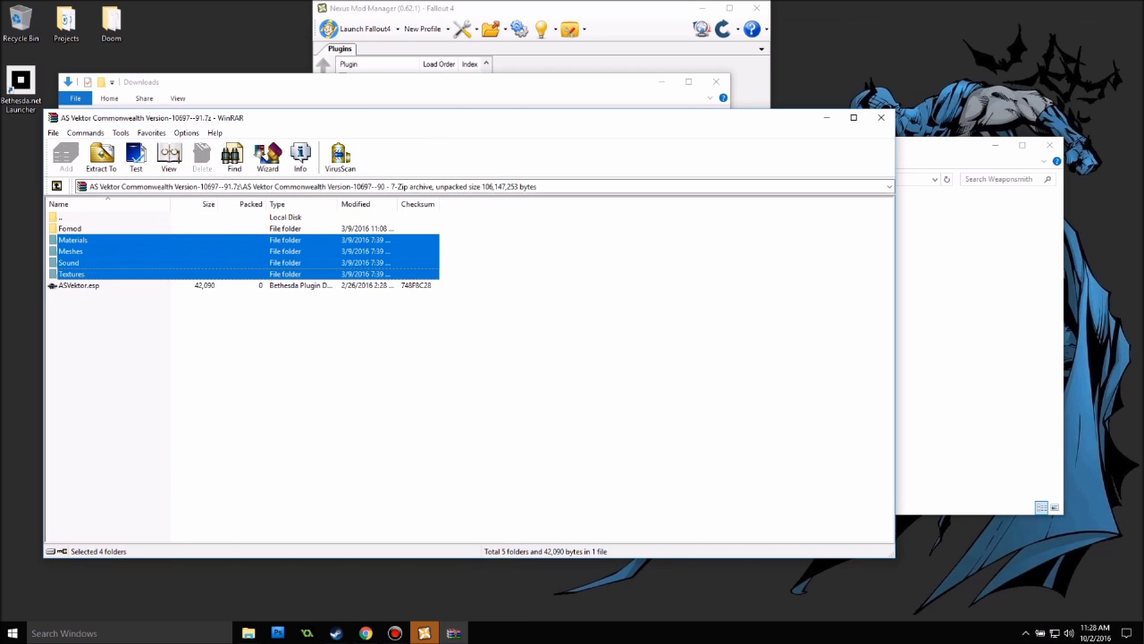
left_click_drag(73, 239, 979, 330)
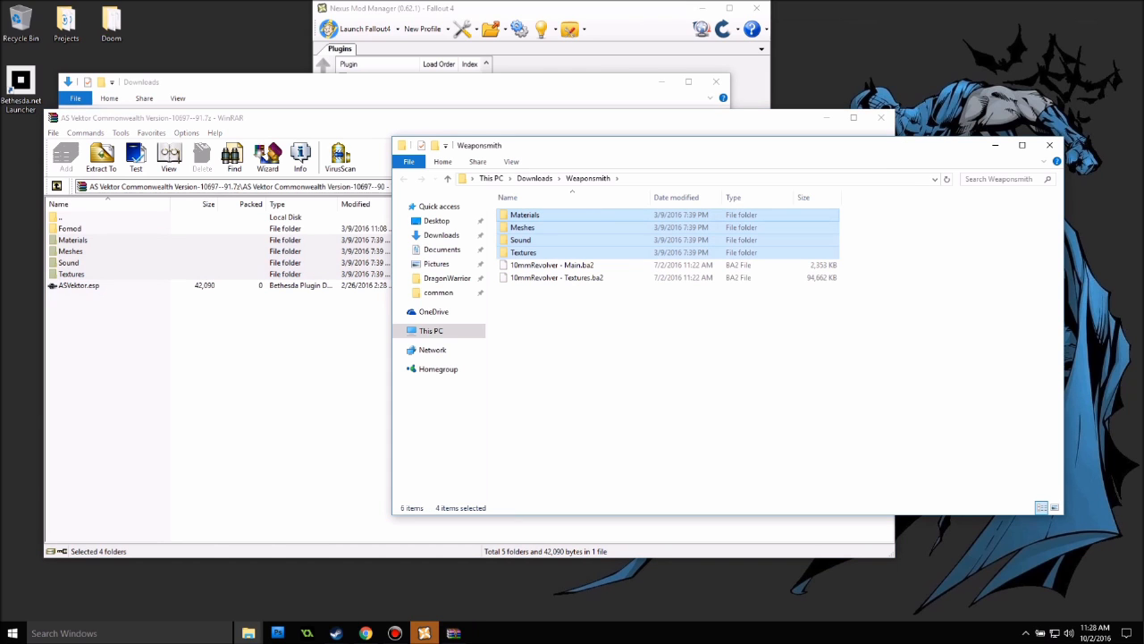
left_click(260, 375)
left_click(73, 240)
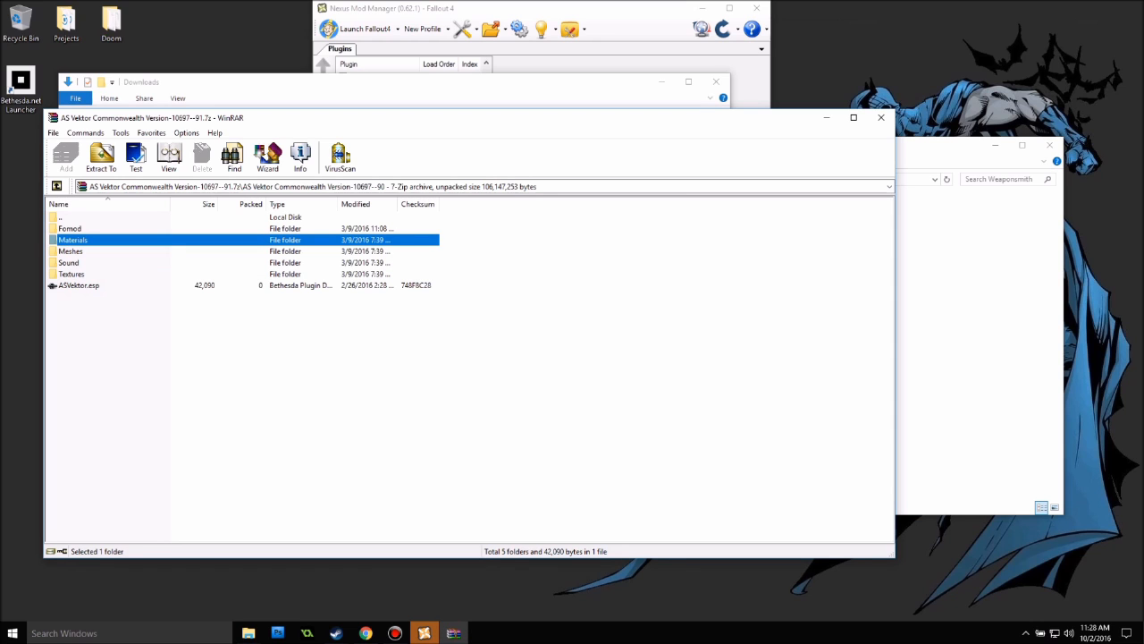
left_click(880, 117)
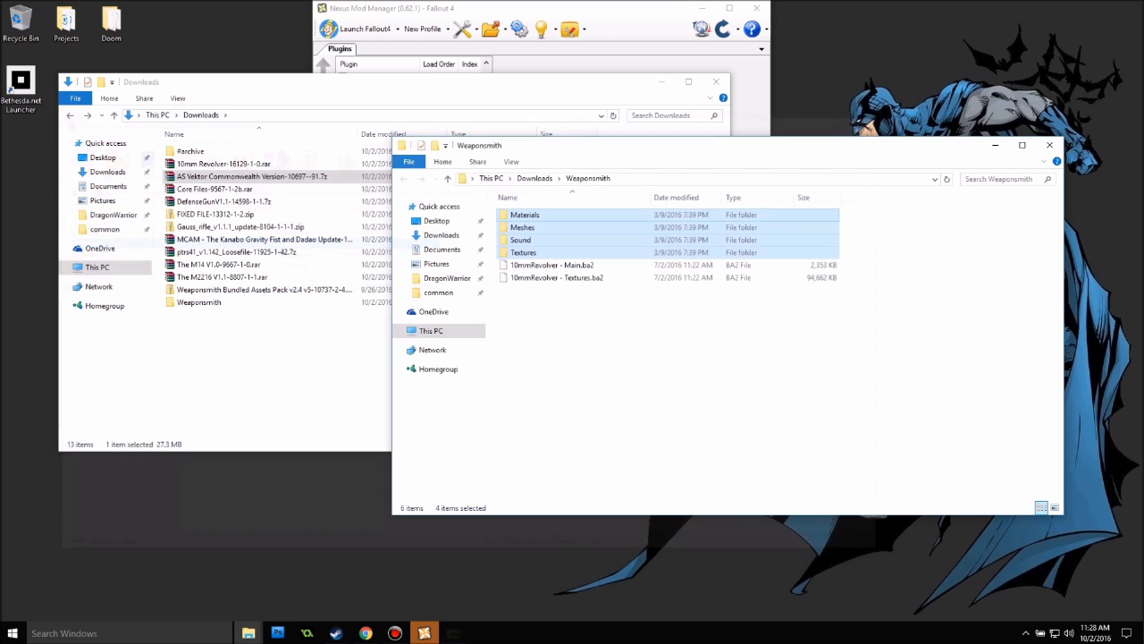
Extract the Core Files Materials, meshes and Textures folders into Weaponsmith.
left_click(286, 358)
double_click(223, 190)
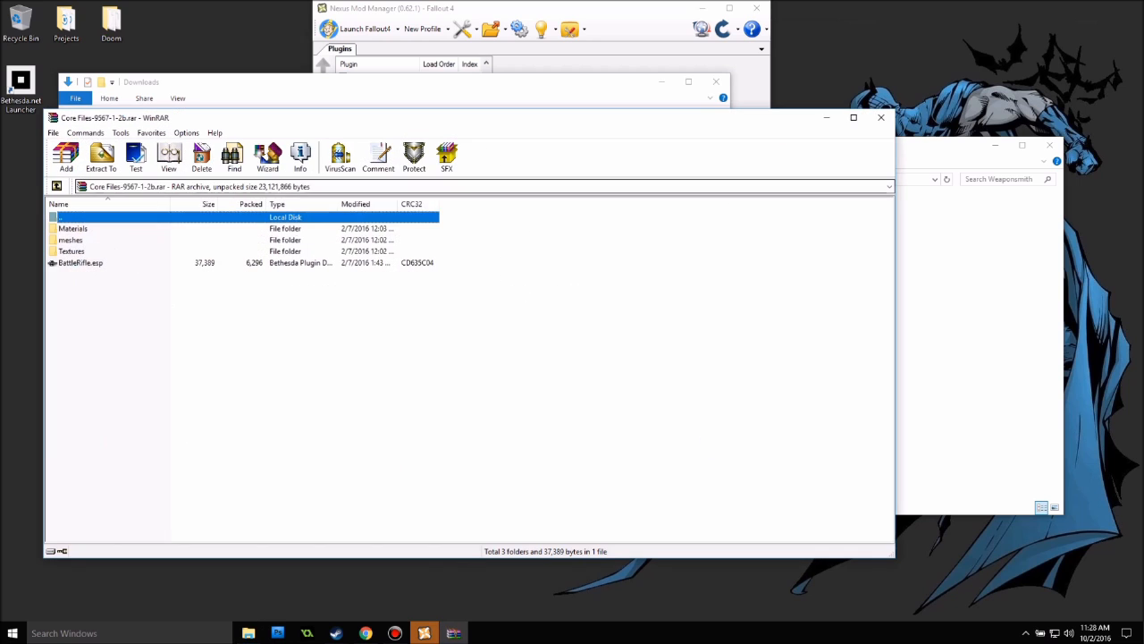
key("Down")
key("shift+Down")
key("shift+Down")
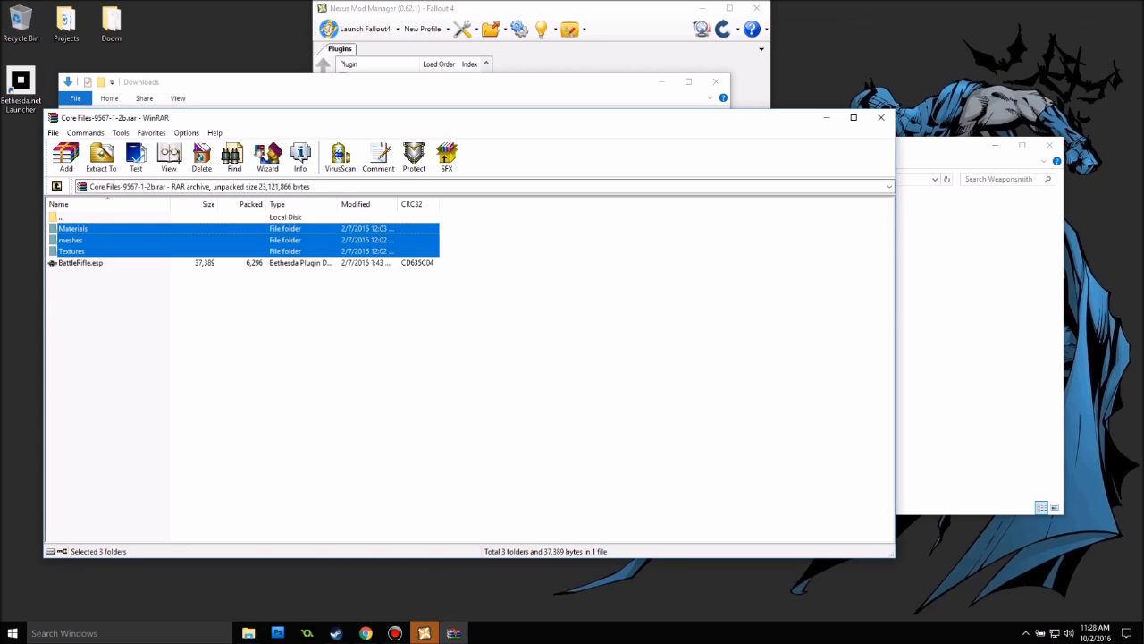
left_click_drag(73, 251, 972, 313)
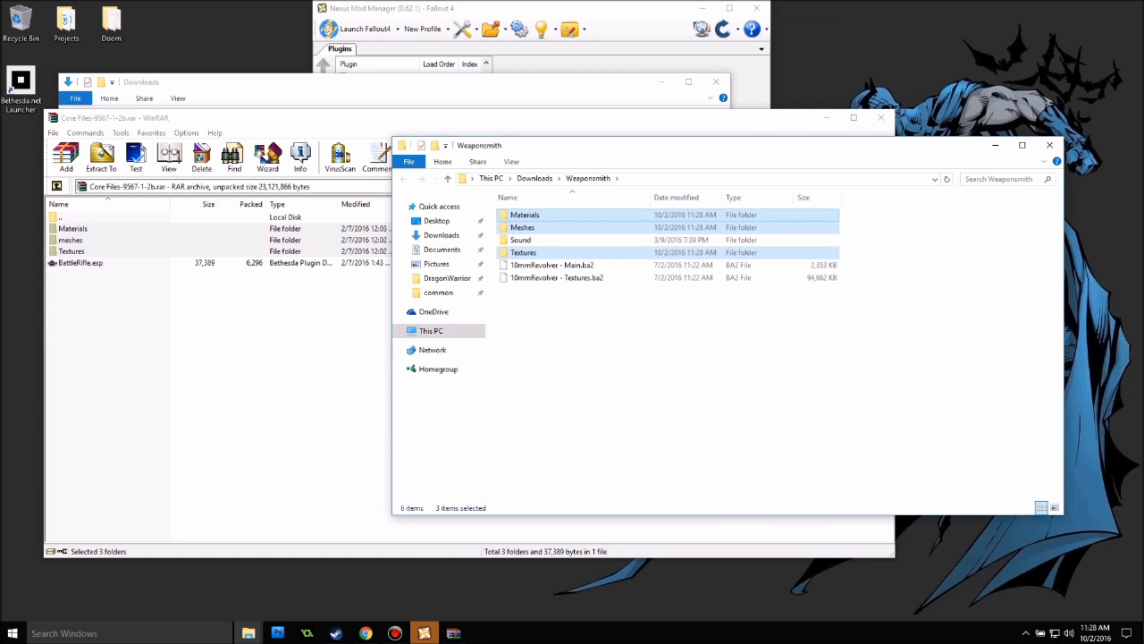
left_click(57, 186)
Extract DefenseGunV1.1's Materials, Meshes, Scripts and Textures folders into Weaponsmith.
key("Down")
key("Return")
key("Down")
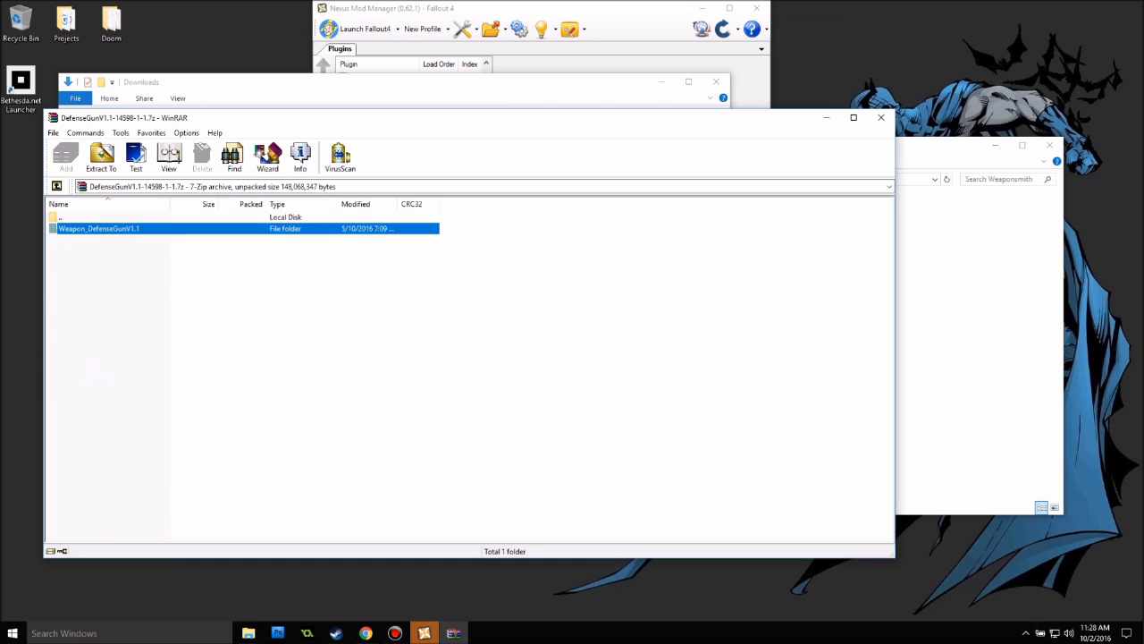
key("Return")
key("Down")
key("shift+Down")
key("shift+Down")
key("shift+Down")
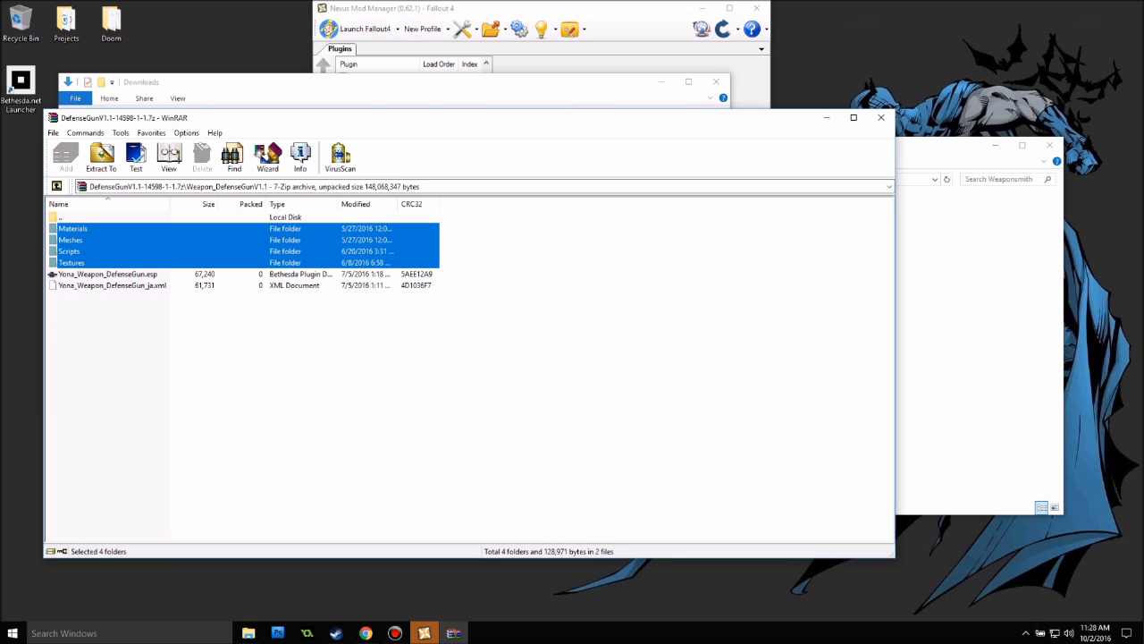
key("alt+w")
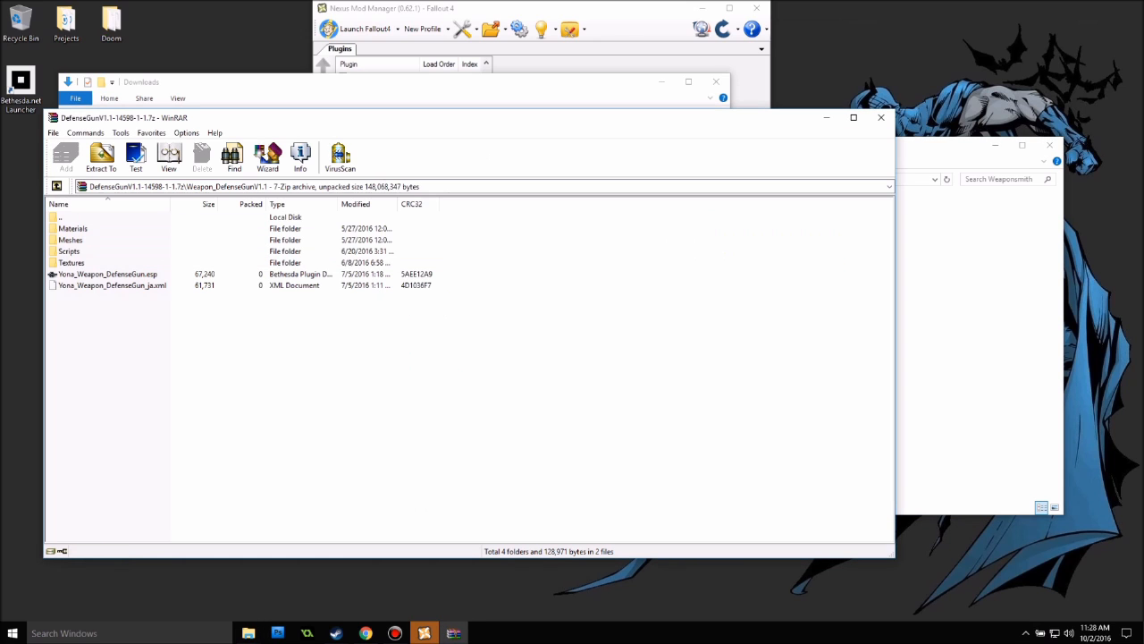
key("BackSpace")
key("BackSpace")
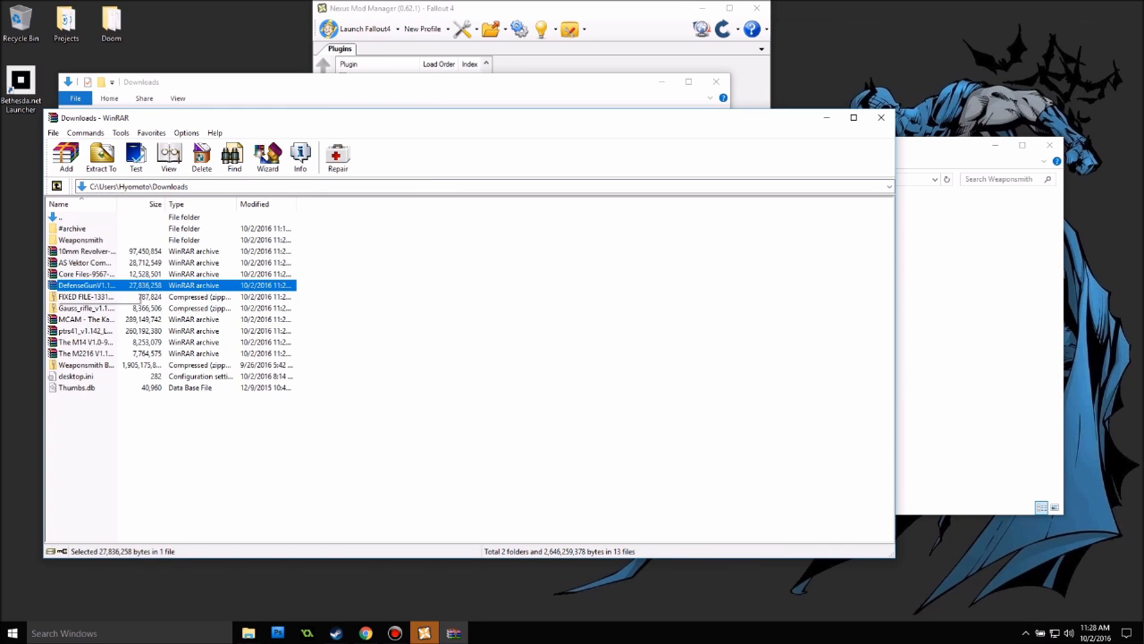
Copy the Meshes and Textures folders from the NEWATOMICANNIE fixed-file zip into Weaponsmith.
key("Down")
key("Return")
key("Down")
key("Return")
key("Down")
key("Return")
key("Down")
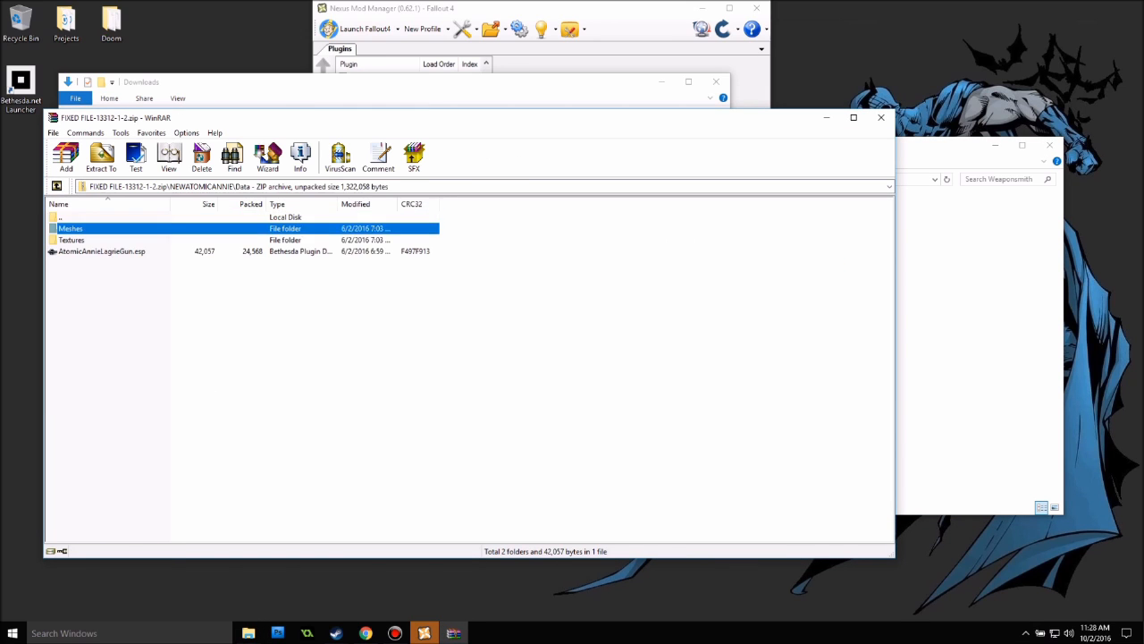
key("shift+Down")
key("ctrl+c")
key("alt+Tab")
key("ctrl+v")
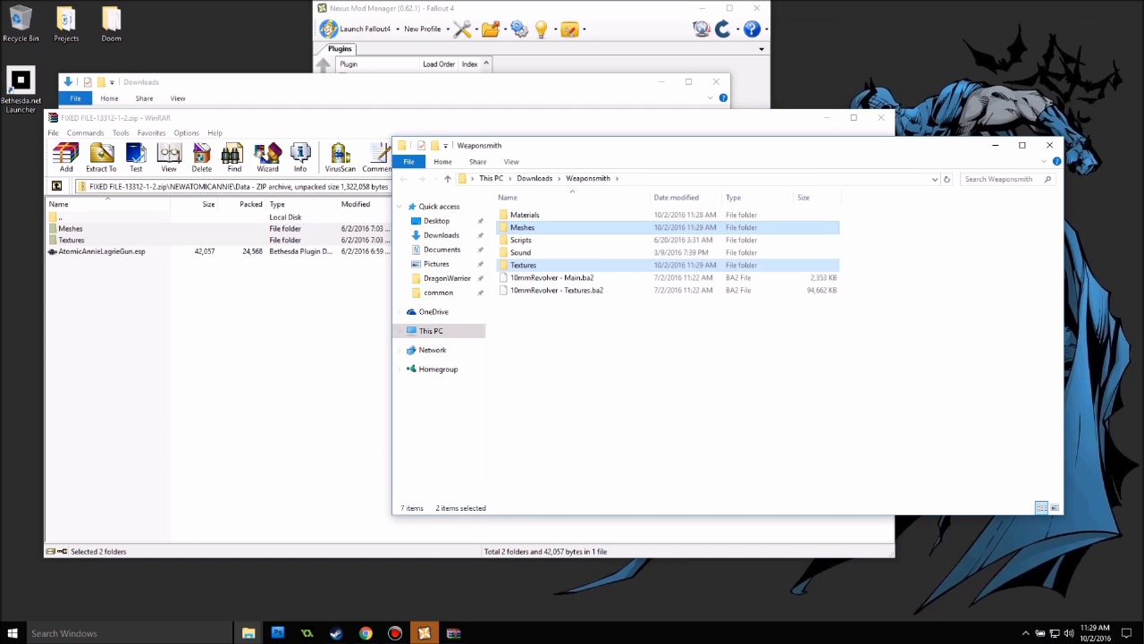
key("alt+Tab")
key("BackSpace")
key("BackSpace")
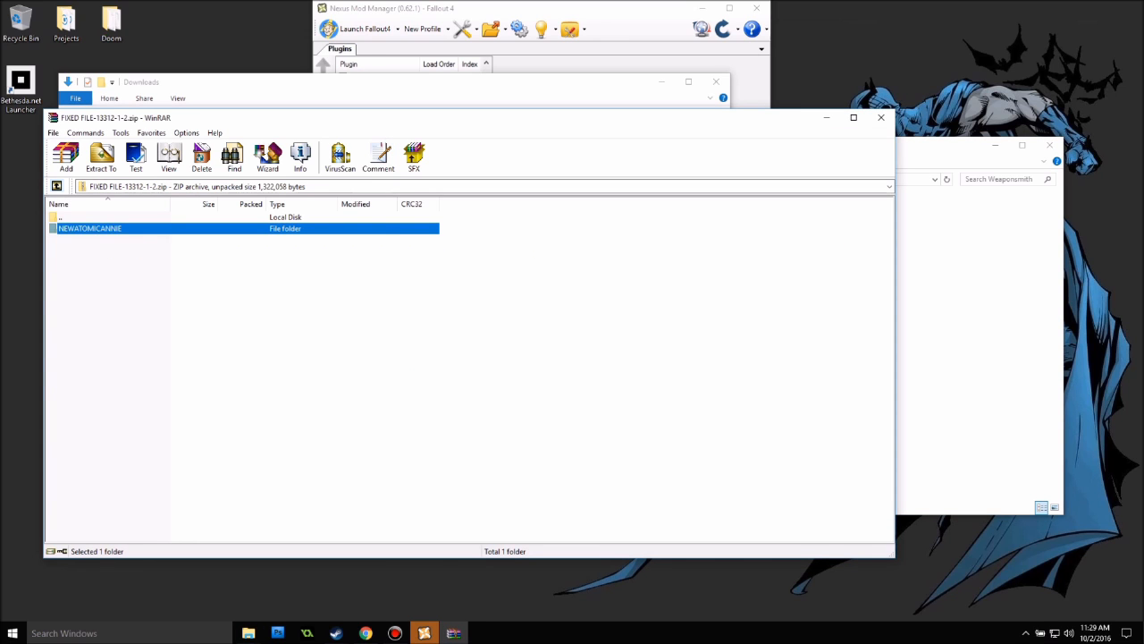
key("BackSpace")
Copy the Gauss rifle zip's materials, meshes, Options and textures folders into Weaponsmith.
key("Down")
key("Return")
key("Down")
key("Down")
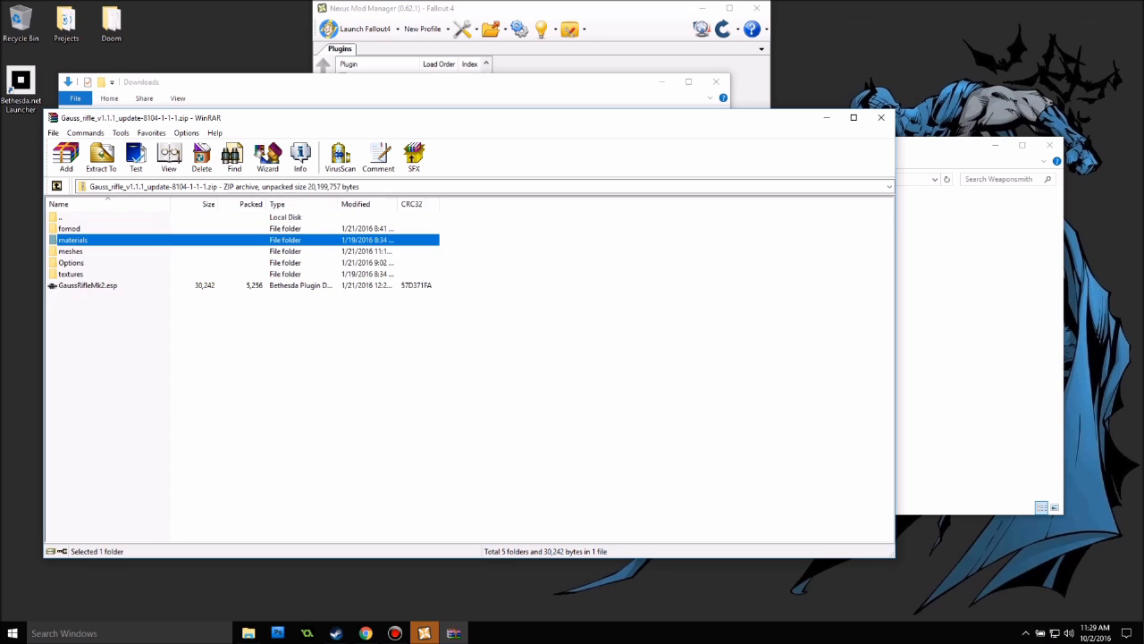
key("shift+Down")
key("shift+Down")
key("shift+Down")
key("ctrl+c")
key("alt+Tab")
key("ctrl+v")
key("alt+Tab")
key("BackSpace")
Extract MikeMooresMCAM - Main.ba2 and Textures.ba2 from the MCAM archive into Weaponsmith.
key("Down")
key("Return")
key("Down")
key("shift+Down")
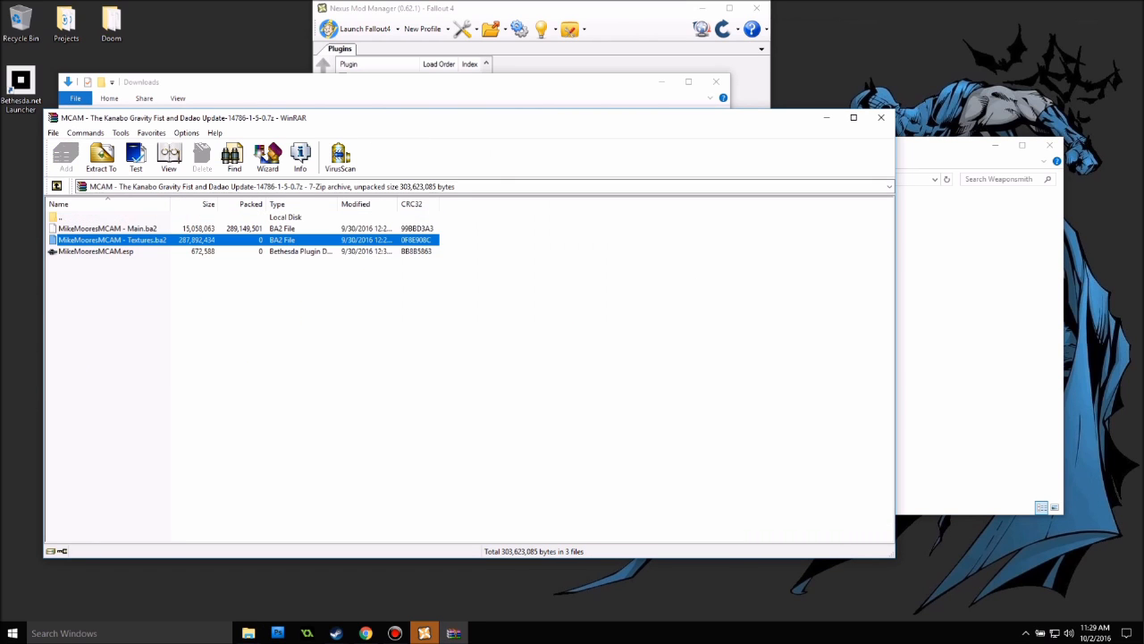
key("ctrl+c")
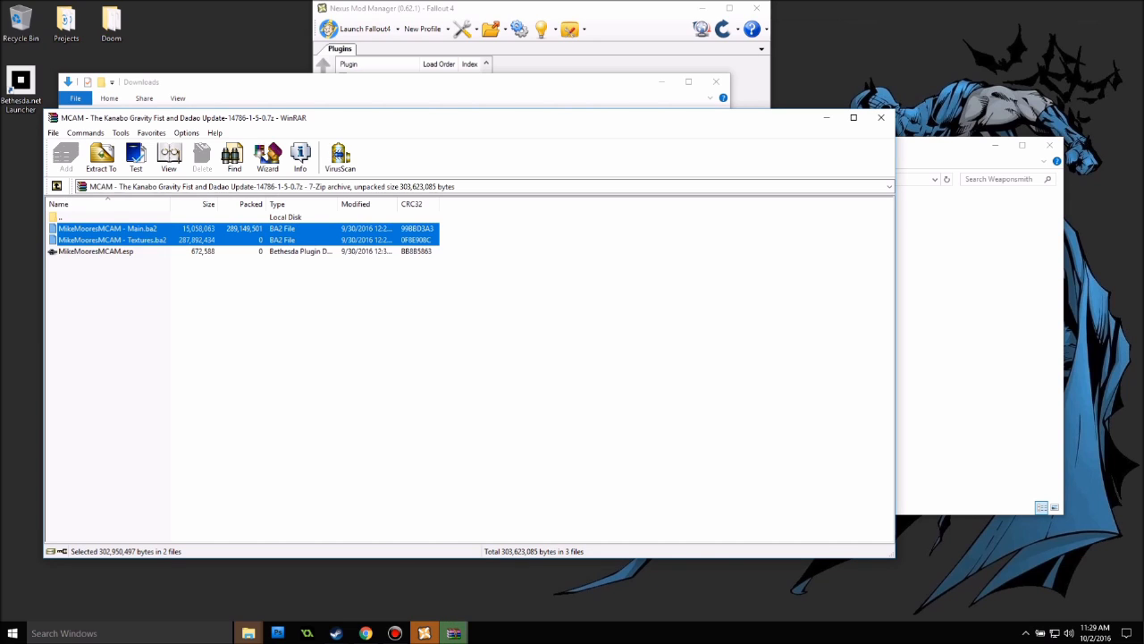
key("BackSpace")
Extract the four folders in the ptrs41 Loosefile archive's data folder into Weaponsmith.
key("Down")
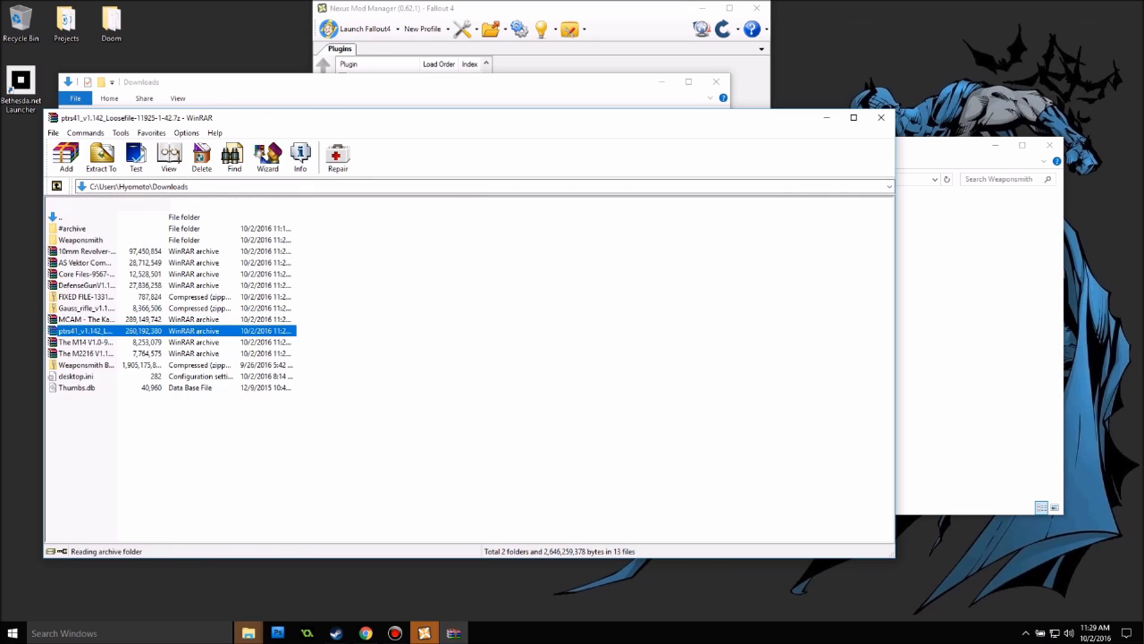
key("Return")
key("Down")
key("Return")
key("Down")
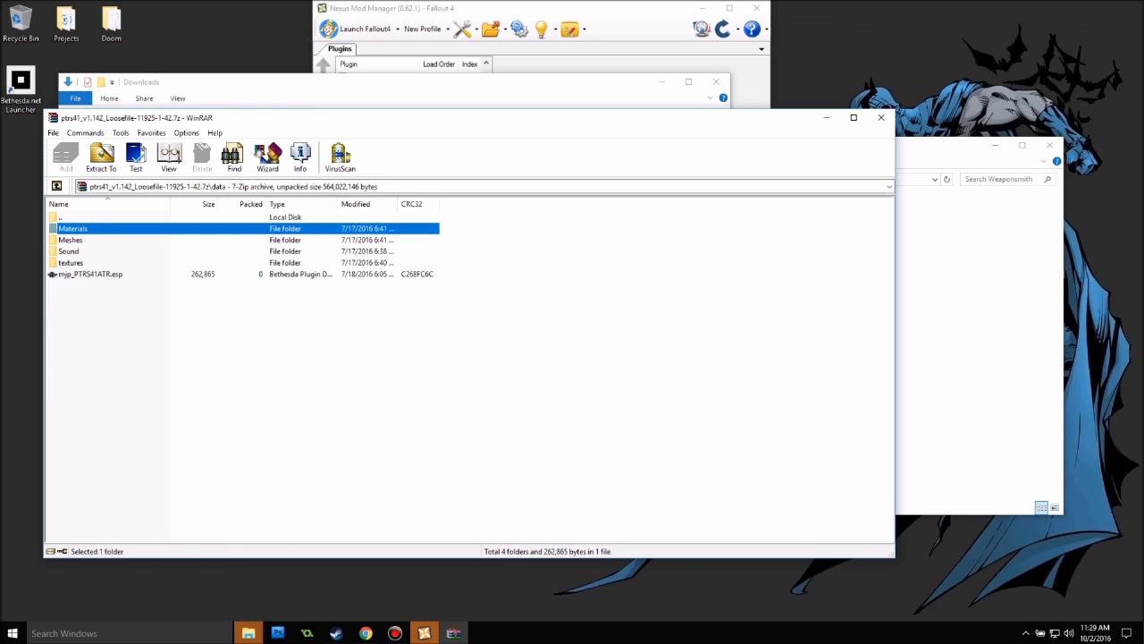
key("shift+Down")
key("shift+Down")
key("shift+Down")
left_click_drag(71, 252, 979, 340)
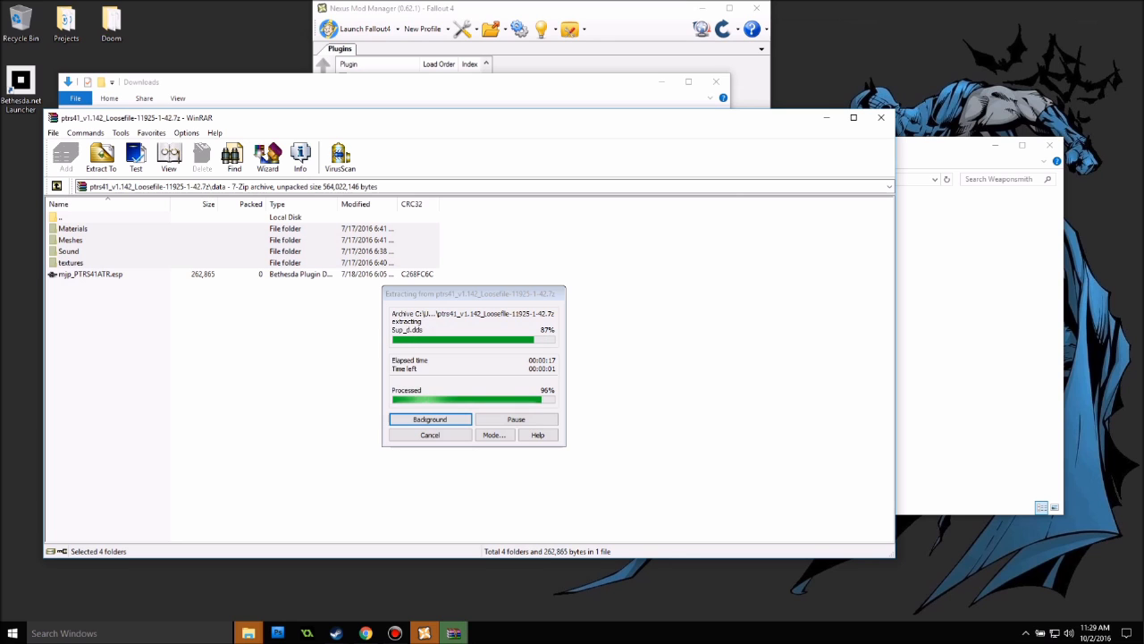
left_click(214, 358)
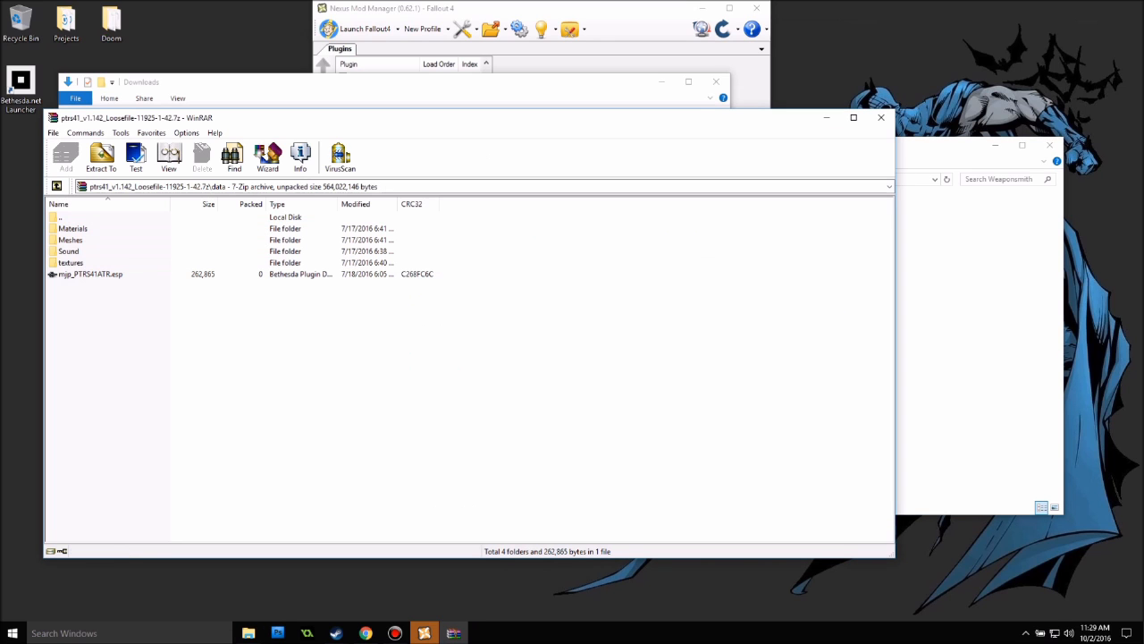
left_click(56, 186)
left_click(57, 186)
Extract The M14 archive's four folders, Materials through Textures, into Weaponsmith.
double_click(80, 342)
left_click(73, 229)
left_click(71, 263, "shift")
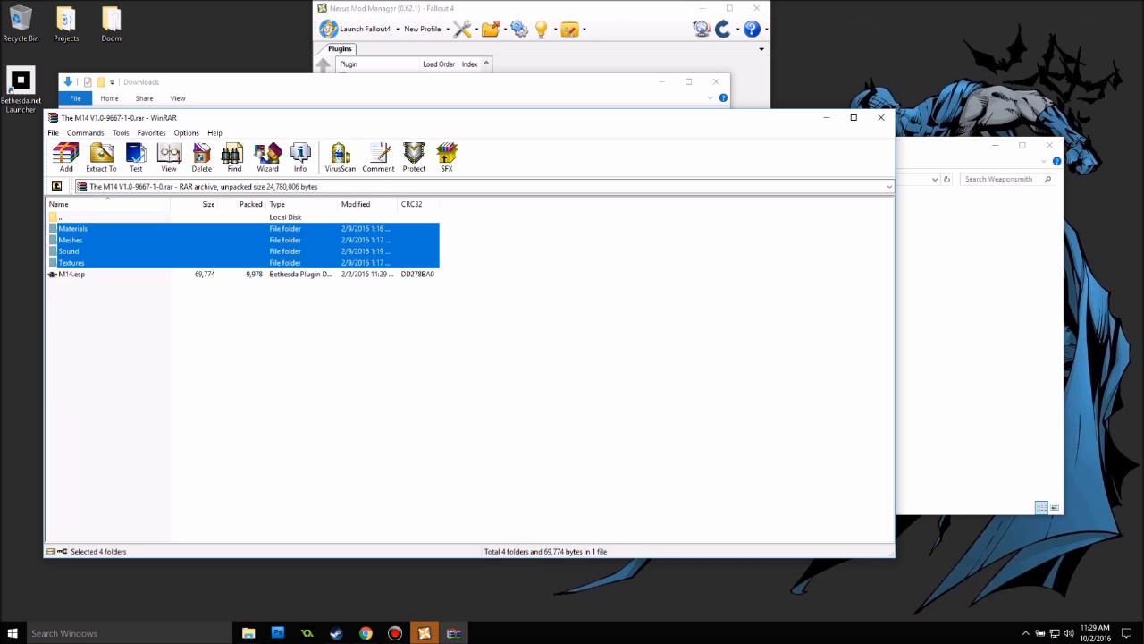
left_click_drag(72, 263, 974, 357)
left_click(56, 186)
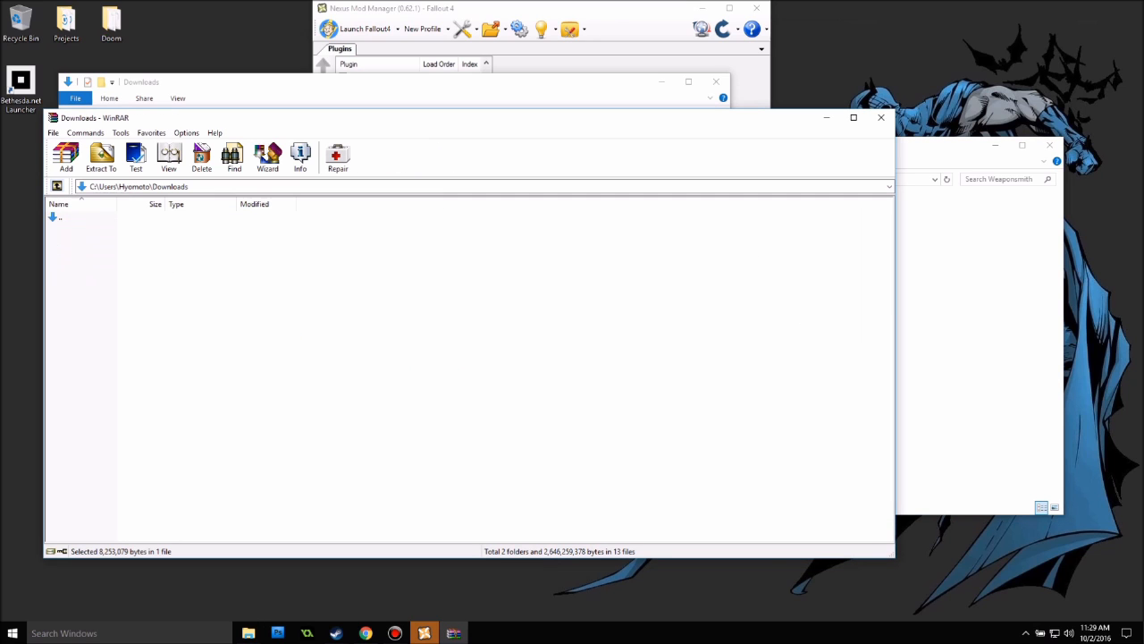
Extract M2216's materials, meshes and textures into Weaponsmith, then open the Bundled Assets Pack zip.
double_click(85, 354)
double_click(72, 228)
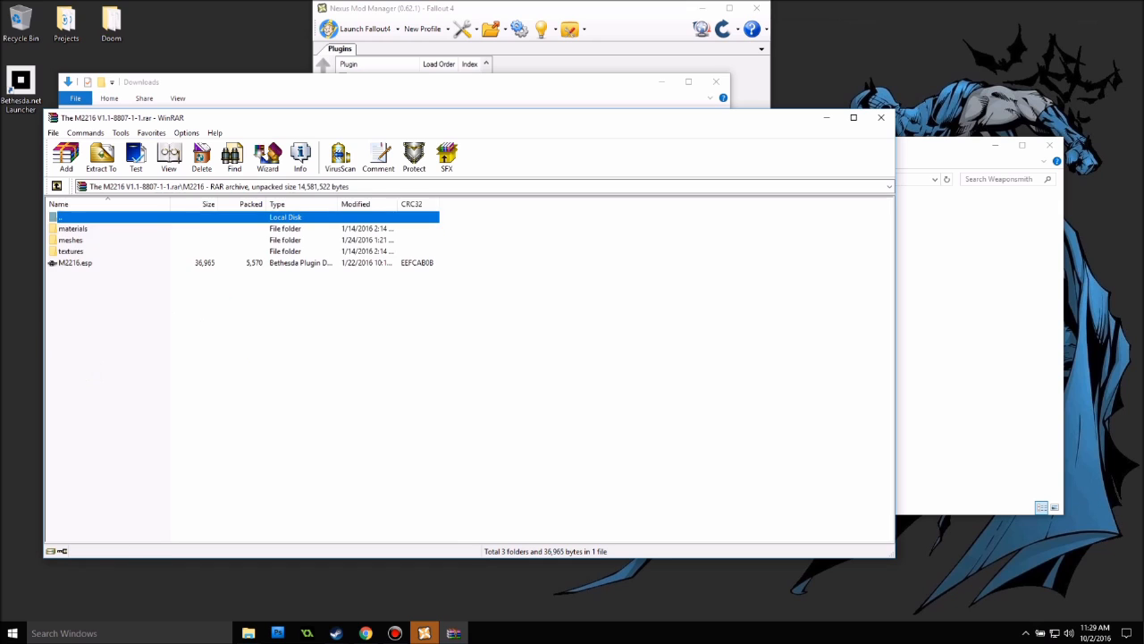
left_click(73, 229)
left_click(72, 251, "shift")
left_click_drag(72, 252, 974, 358)
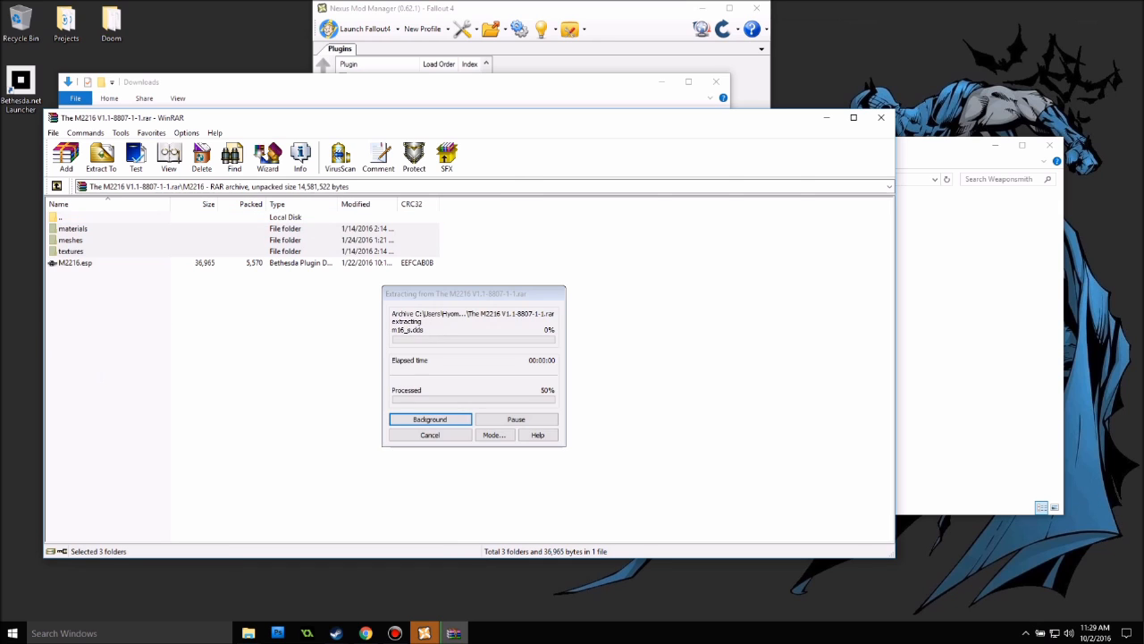
left_click(56, 186)
left_click(56, 186)
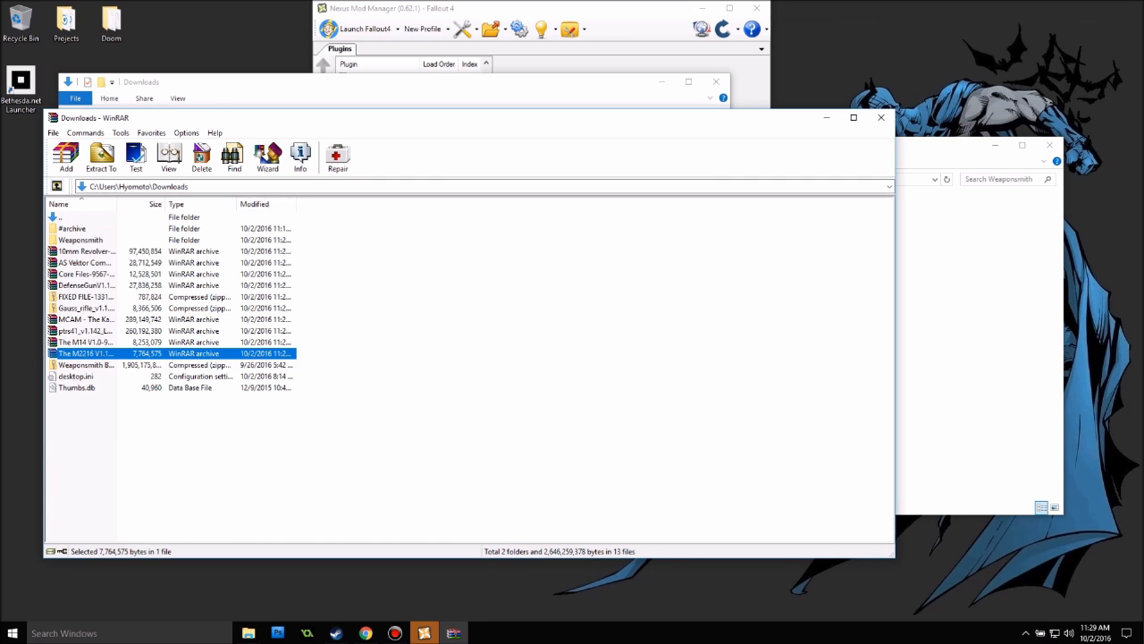
double_click(86, 365)
left_click(72, 229)
Extract all six Bundled Assets Pack folders (4,110 items) into Weaponsmith, then close WinRAR.
key("ctrl+a")
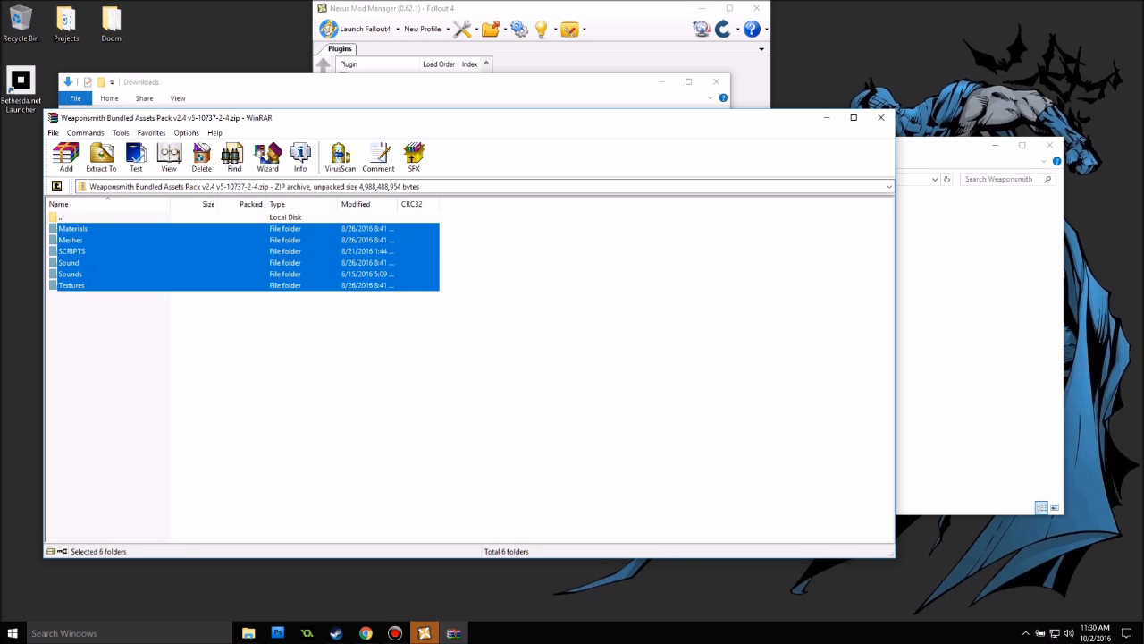
left_click_drag(73, 229, 979, 340)
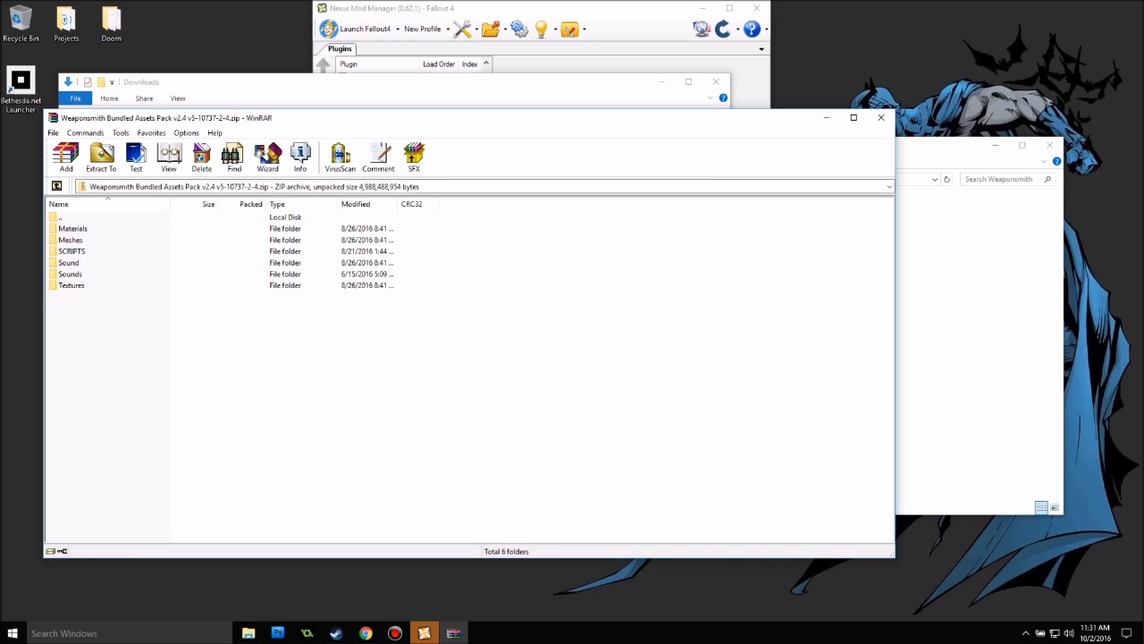
left_click(881, 118)
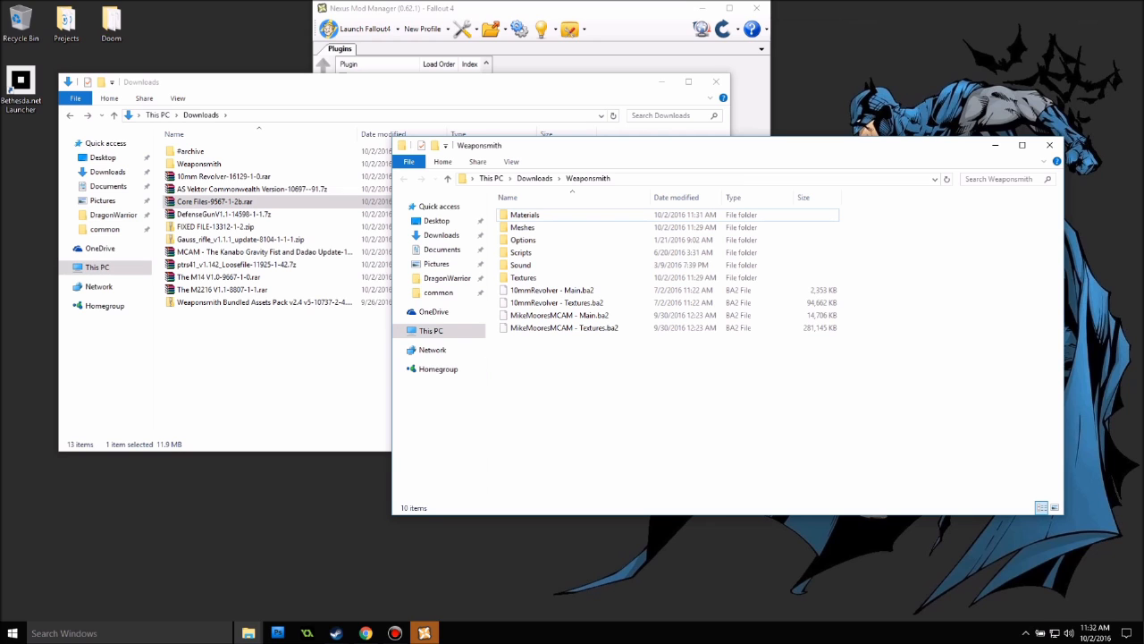
Go from the common game folder to Fallout 4\Tools\Archive2 and launch Archive2.exe.
left_click(269, 367)
left_click(105, 230)
left_click(241, 252)
key("f")
key("Return")
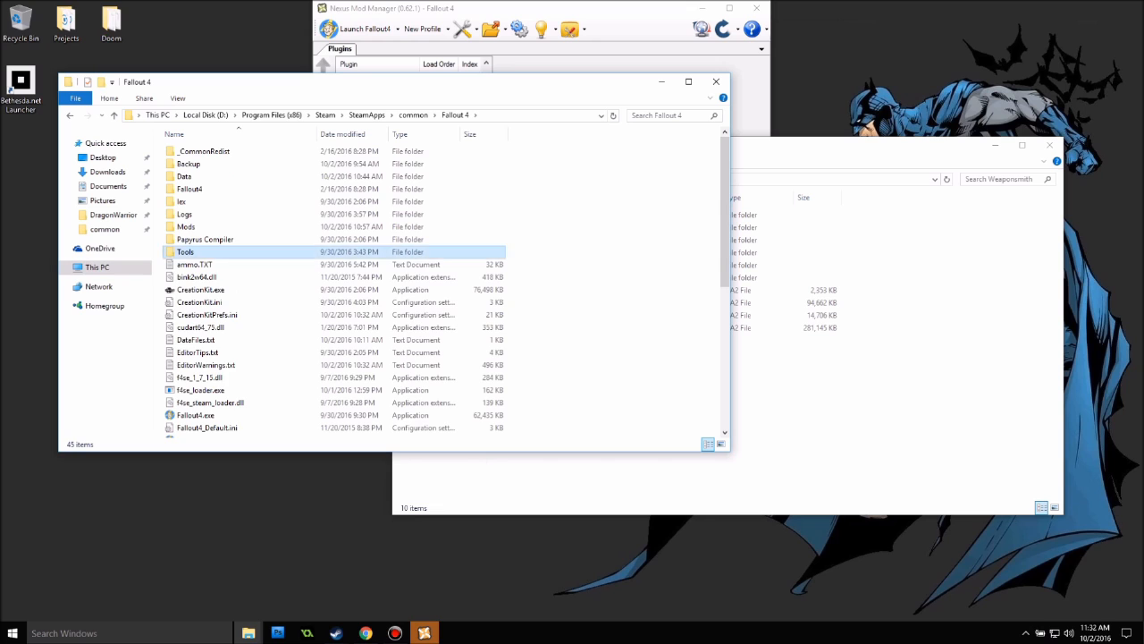
double_click(242, 252)
double_click(190, 151)
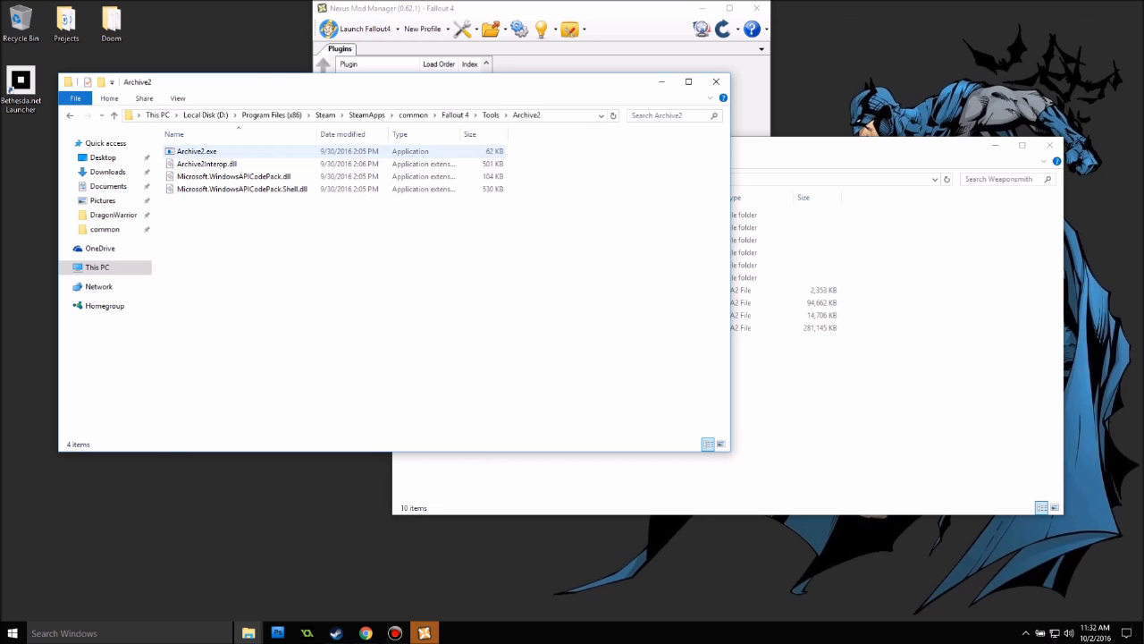
double_click(197, 151)
Load 10mmRevolver - Main.ba2 into Archive2 and extract all its files into Weaponsmith.
left_click(780, 380)
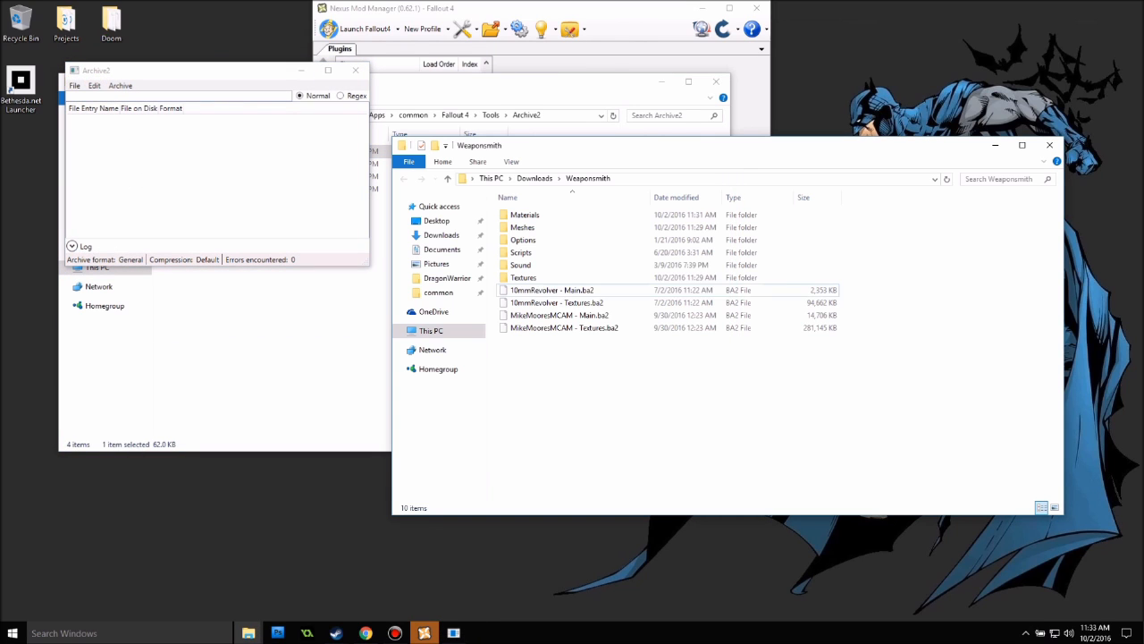
left_click(536, 291)
left_click_drag(537, 291, 214, 195)
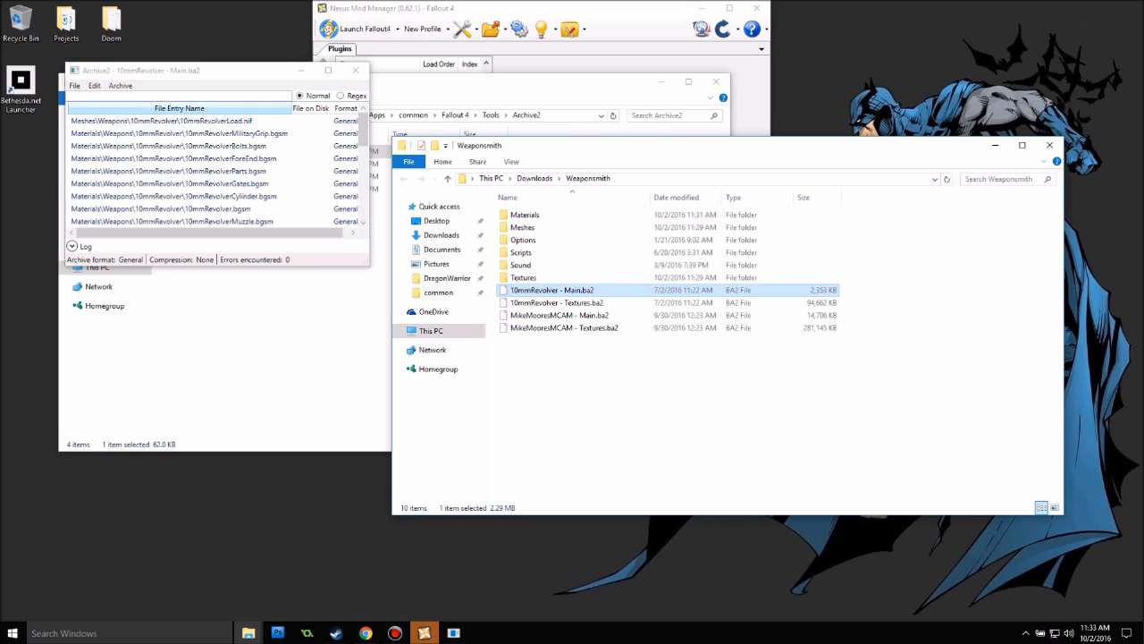
left_click(121, 86)
left_click(121, 86)
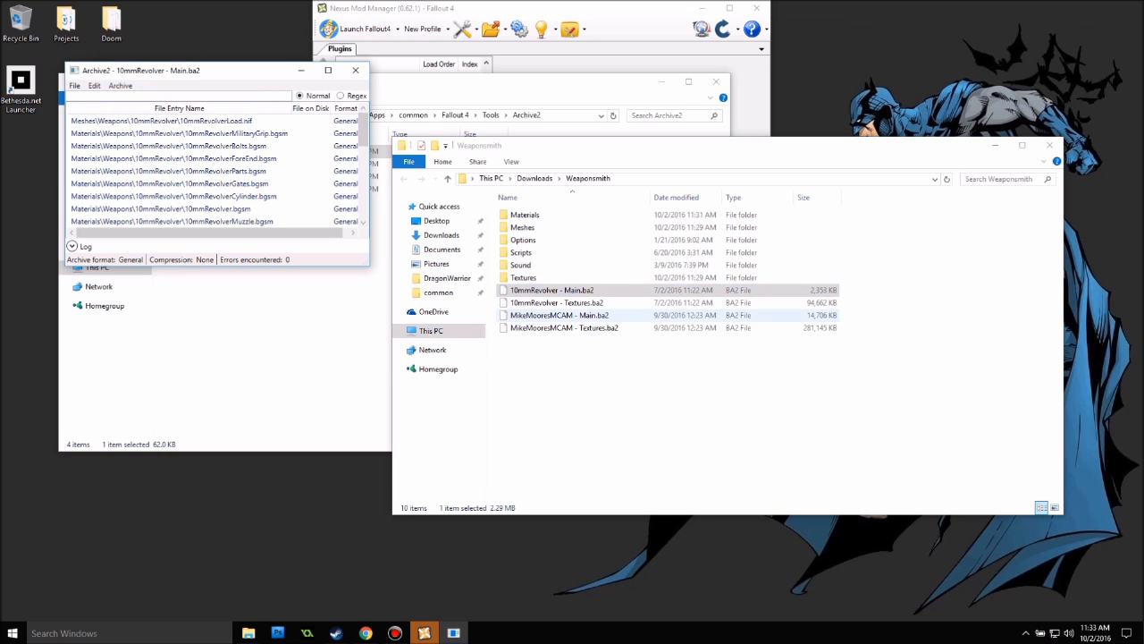
left_click(121, 85)
left_click(156, 157)
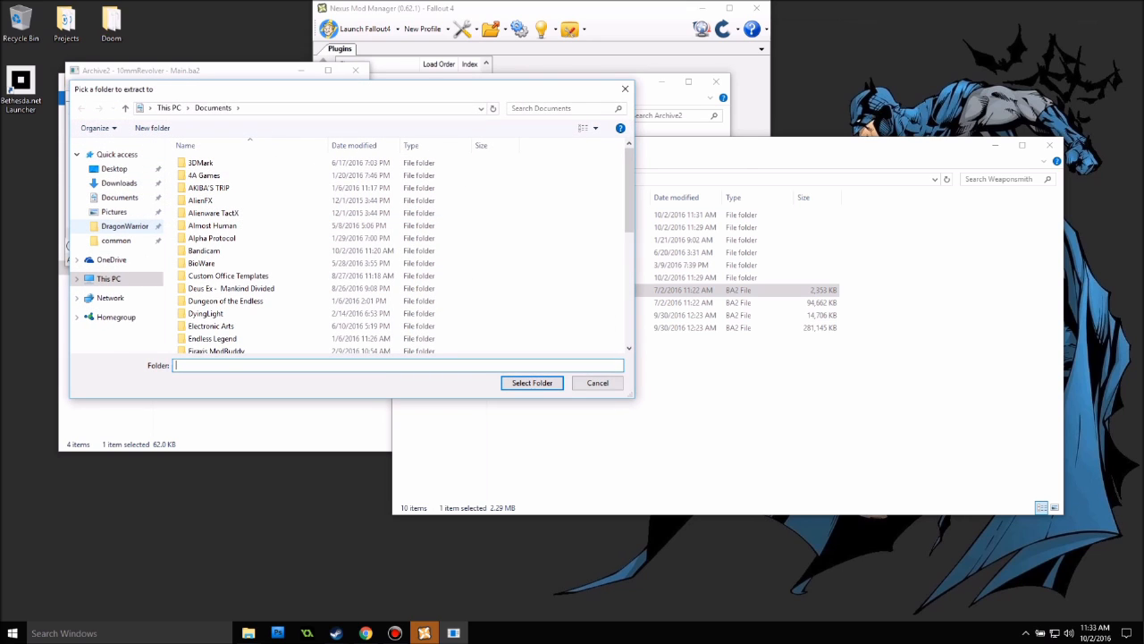
left_click(119, 182)
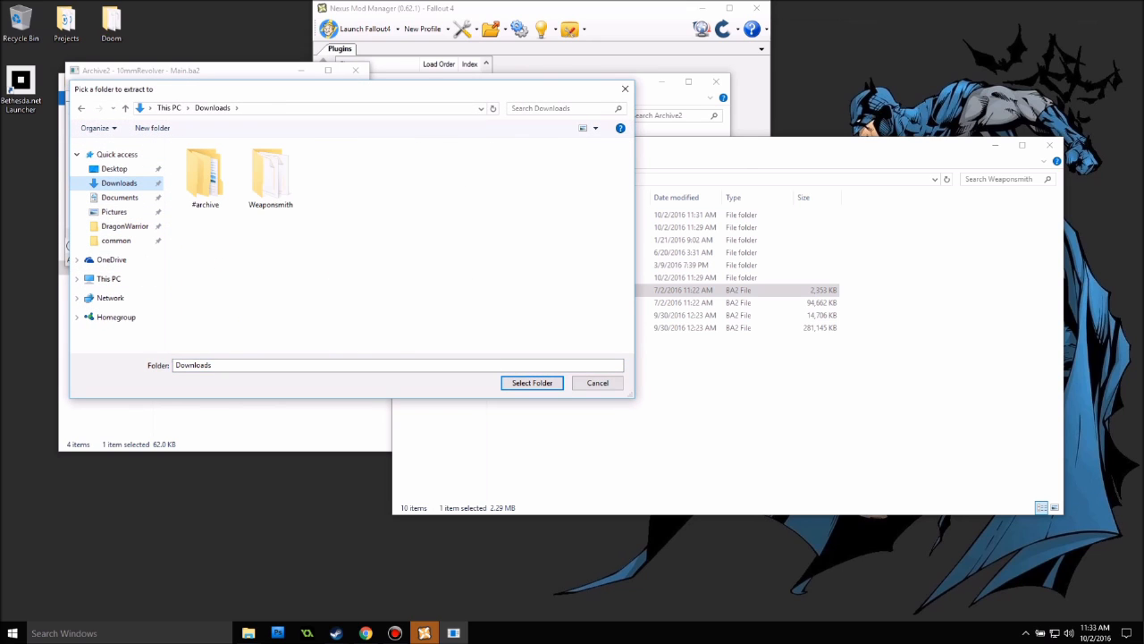
left_click(271, 177)
double_click(271, 176)
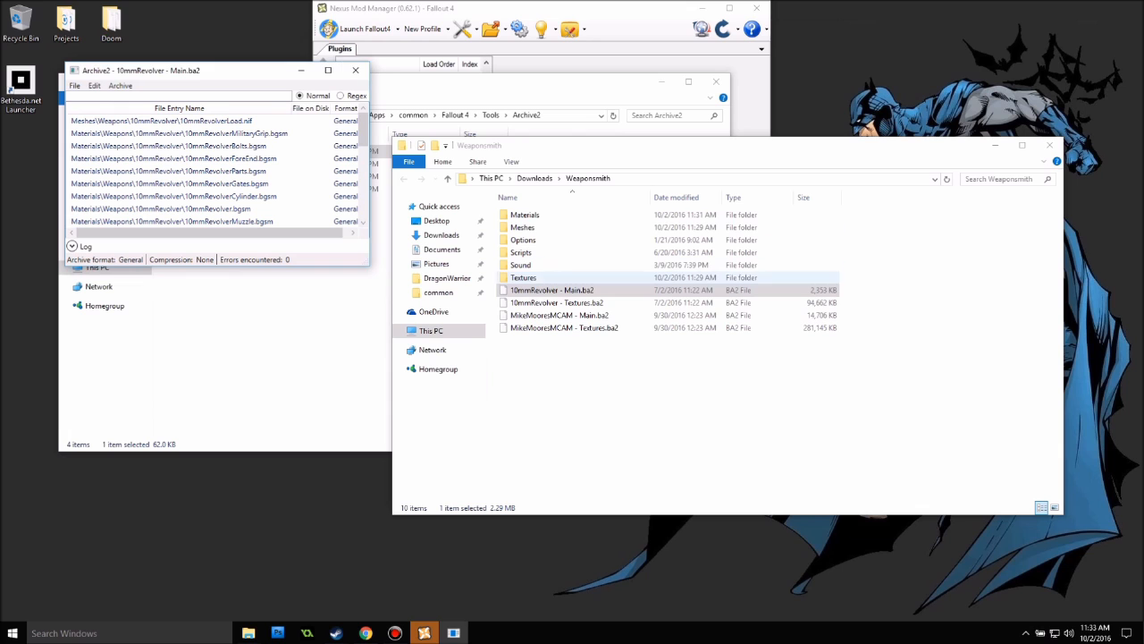
Extract all files from 10mmRevolver - Textures.ba2 into Weaponsmith.
left_click(560, 315)
left_click(557, 303)
left_click_drag(557, 303, 233, 194)
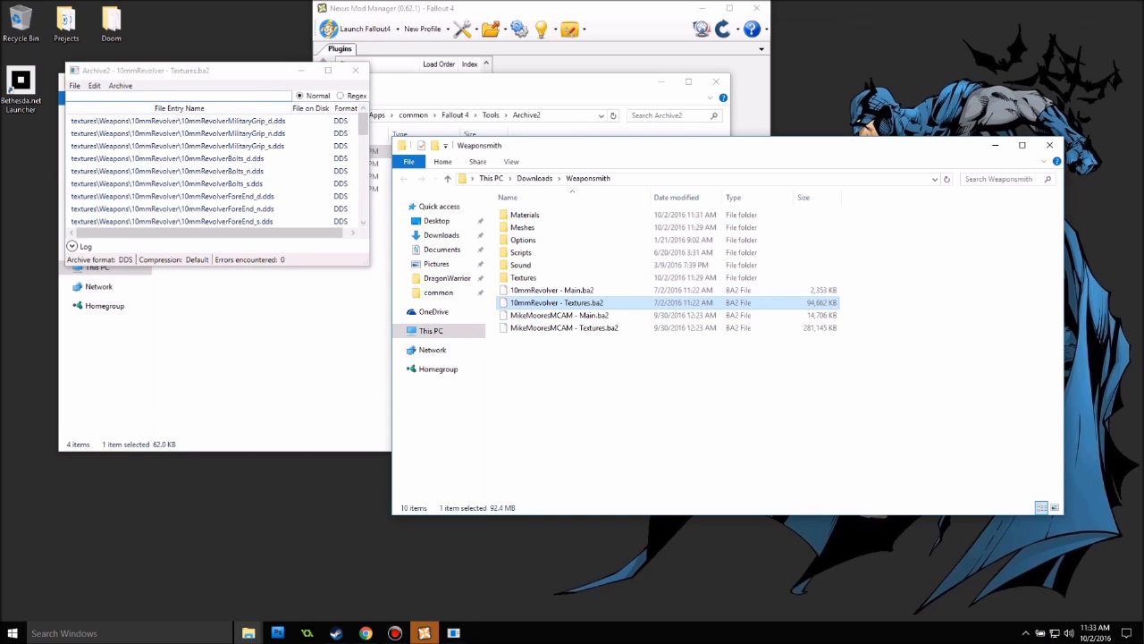
left_click(120, 86)
left_click(147, 157)
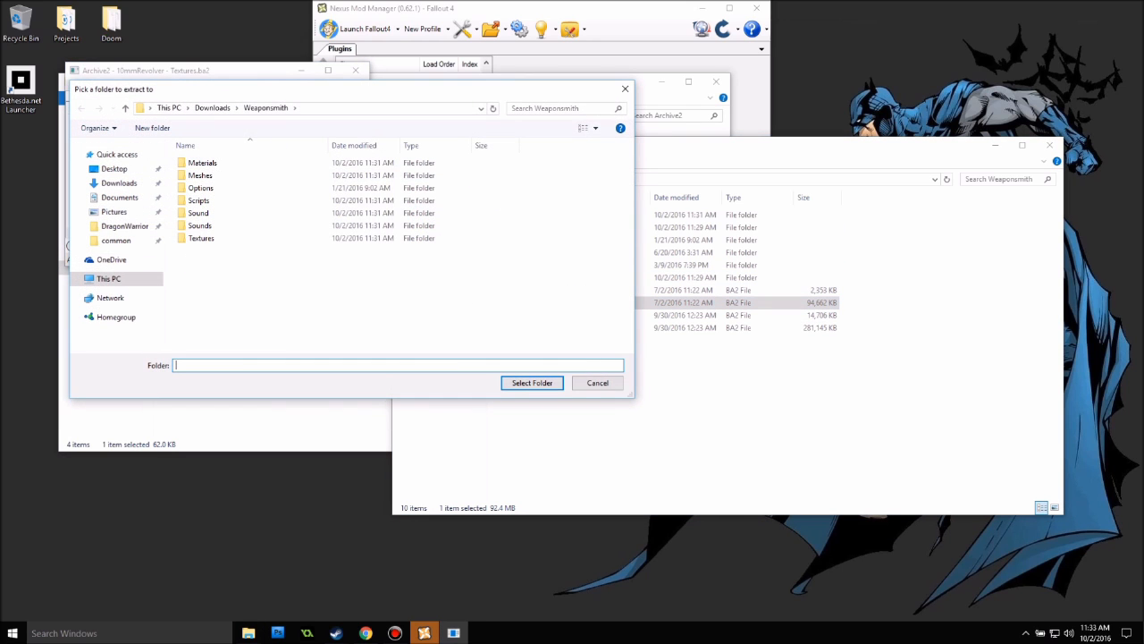
left_click(529, 380)
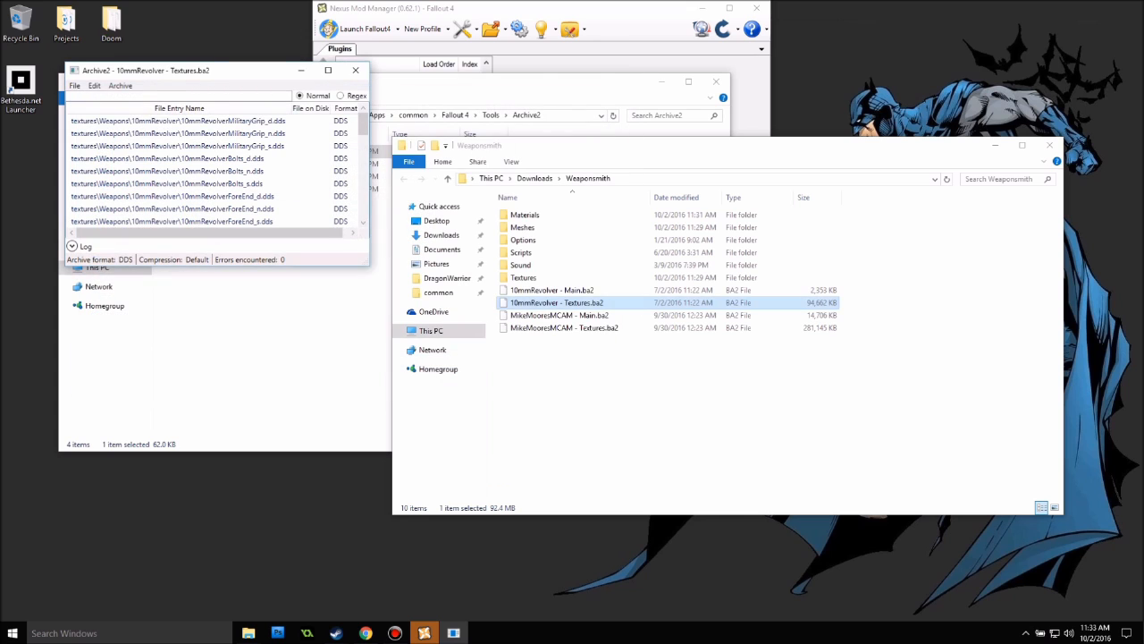
Extract all files from MikeMooresMCAM - Main.ba2 into Weaponsmith.
left_click(560, 315)
left_click_drag(559, 316, 215, 179)
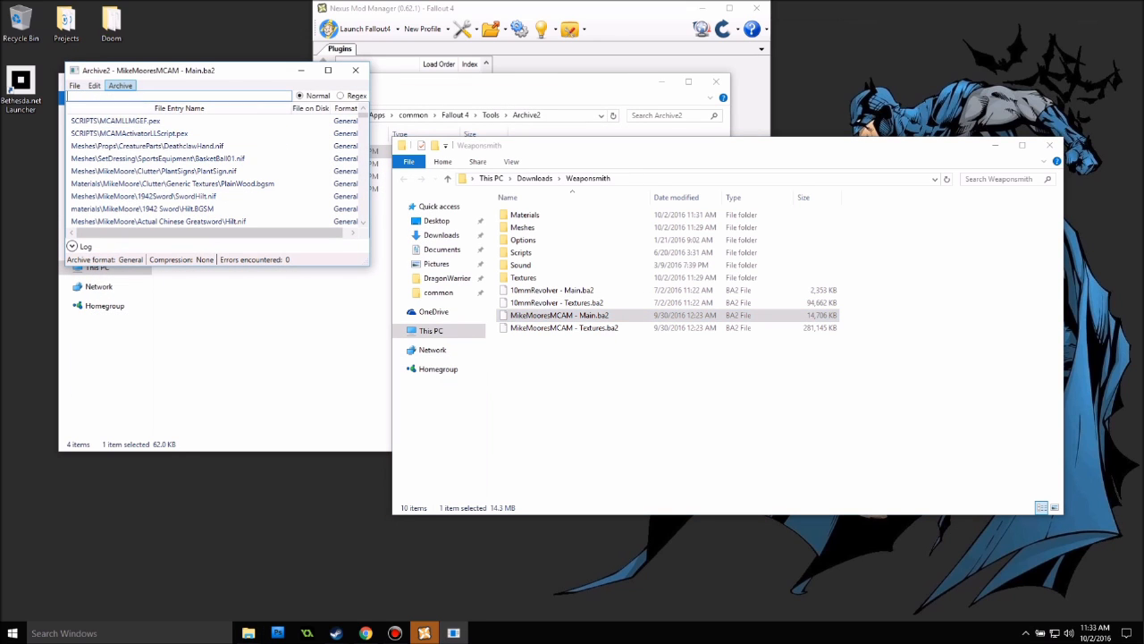
left_click(120, 86)
left_click(150, 157)
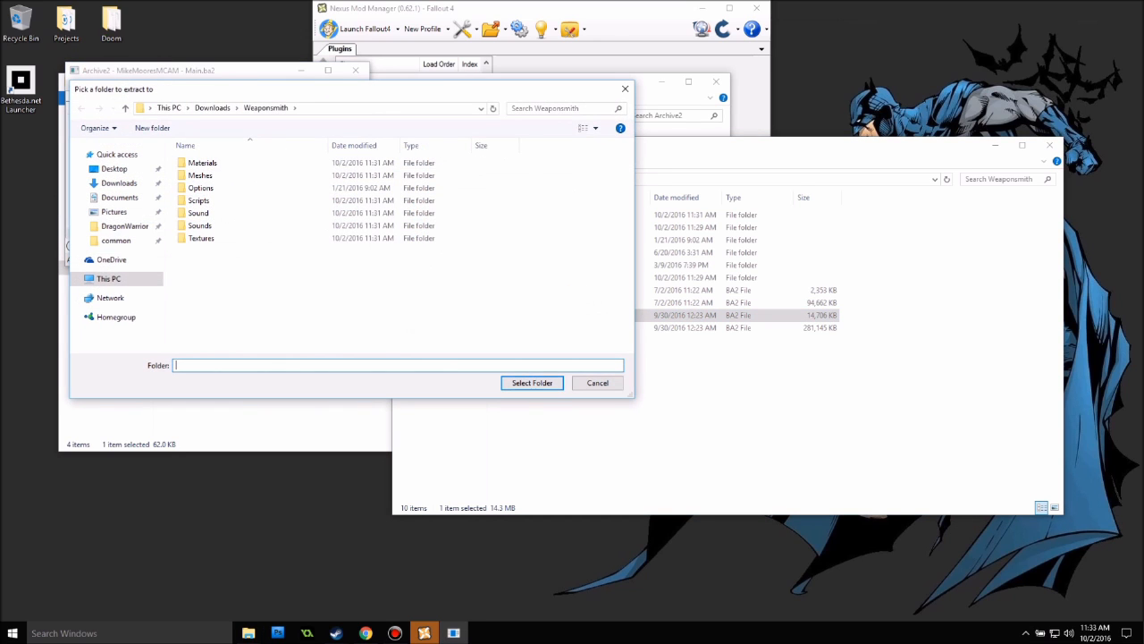
left_click(530, 382)
Extract MikeMooresMCAM - Textures.ba2 into Weaponsmith, then close Archive2.
left_click_drag(564, 329, 215, 179)
left_click(120, 86)
left_click(119, 86)
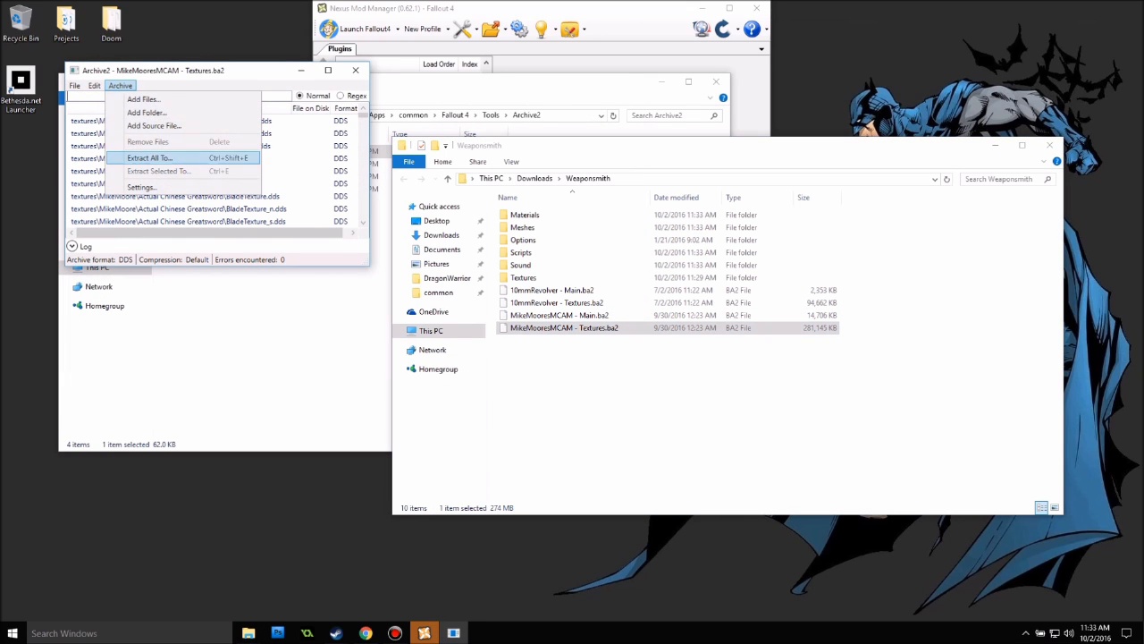
left_click(150, 157)
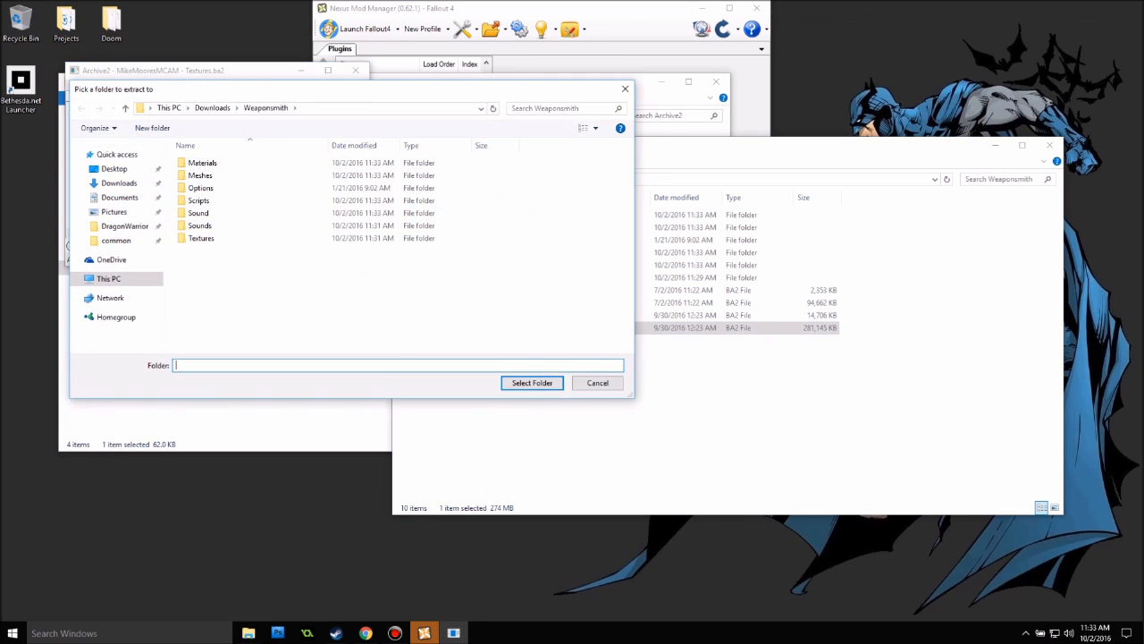
left_click(532, 383)
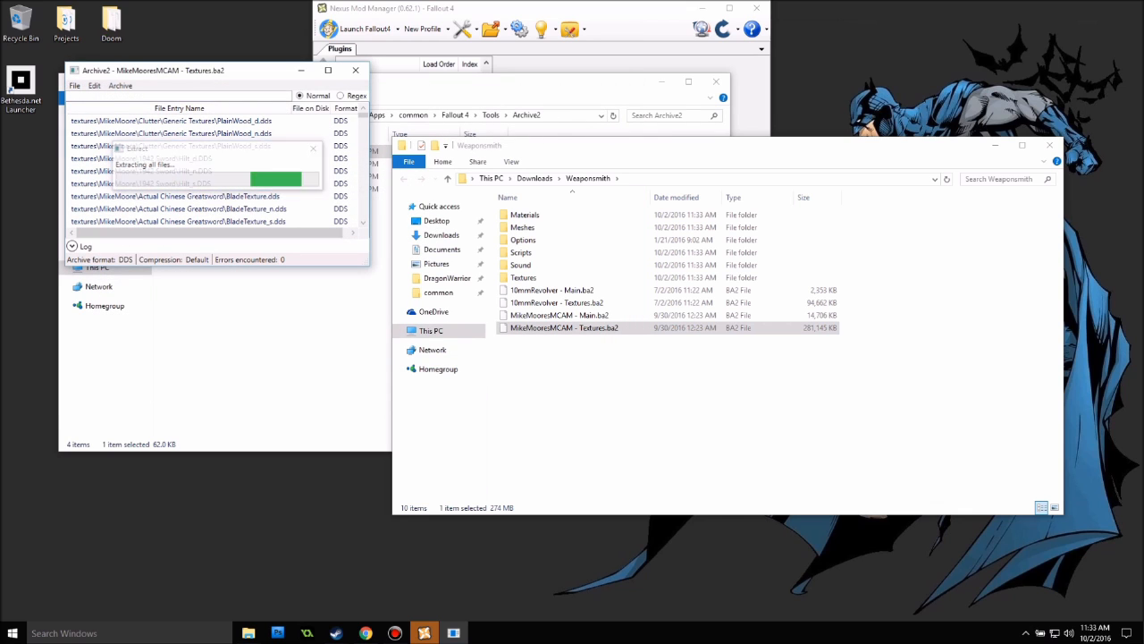
left_click(355, 69)
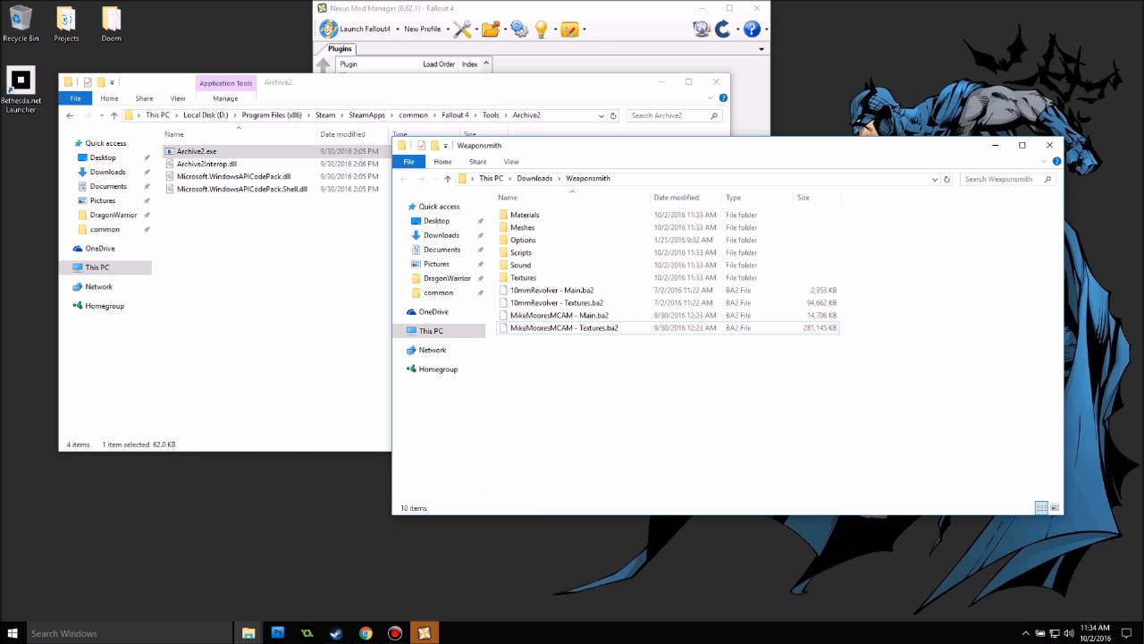
Create a new folder named _Loose Files in Weaponsmith.
right_click(538, 385)
mouse_move(617, 515)
left_click(704, 378)
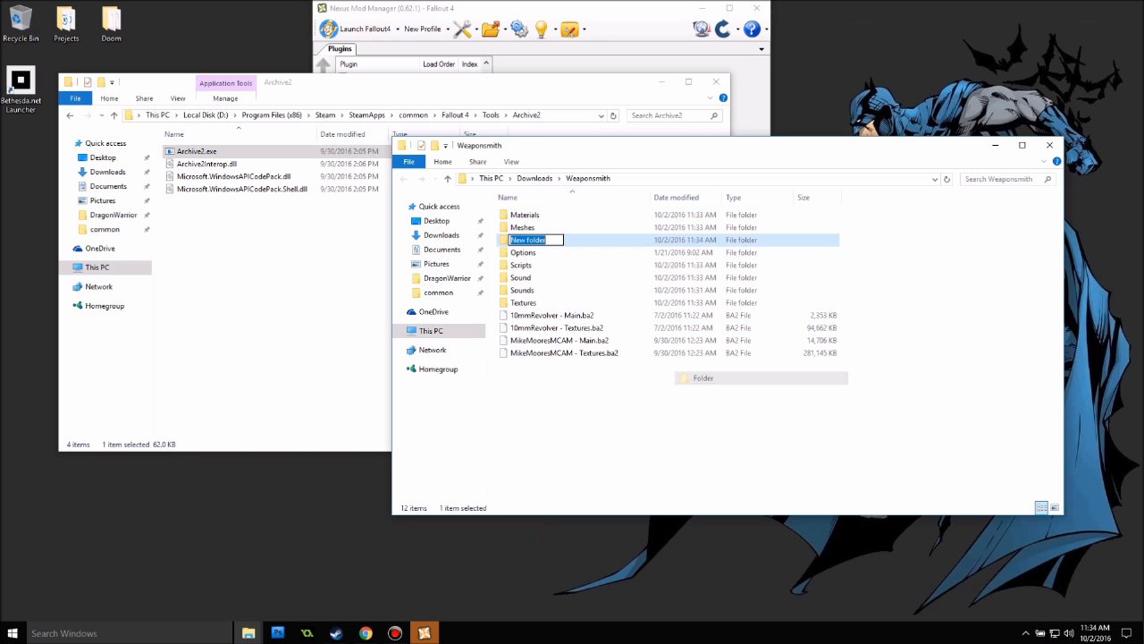
type("Loose Files")
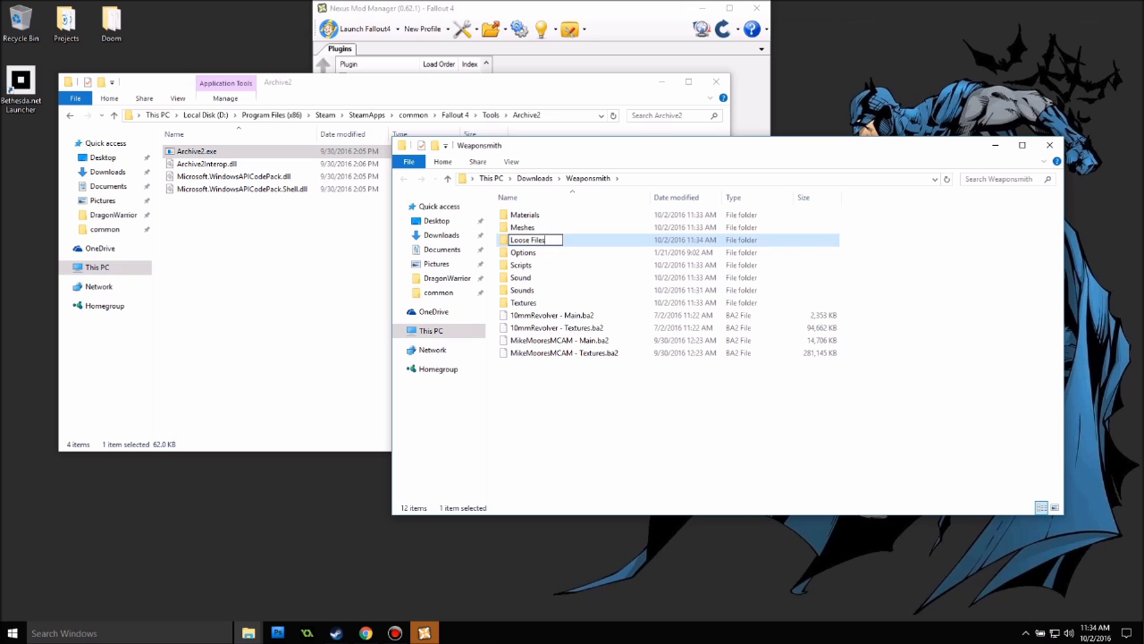
type("_")
key("Return")
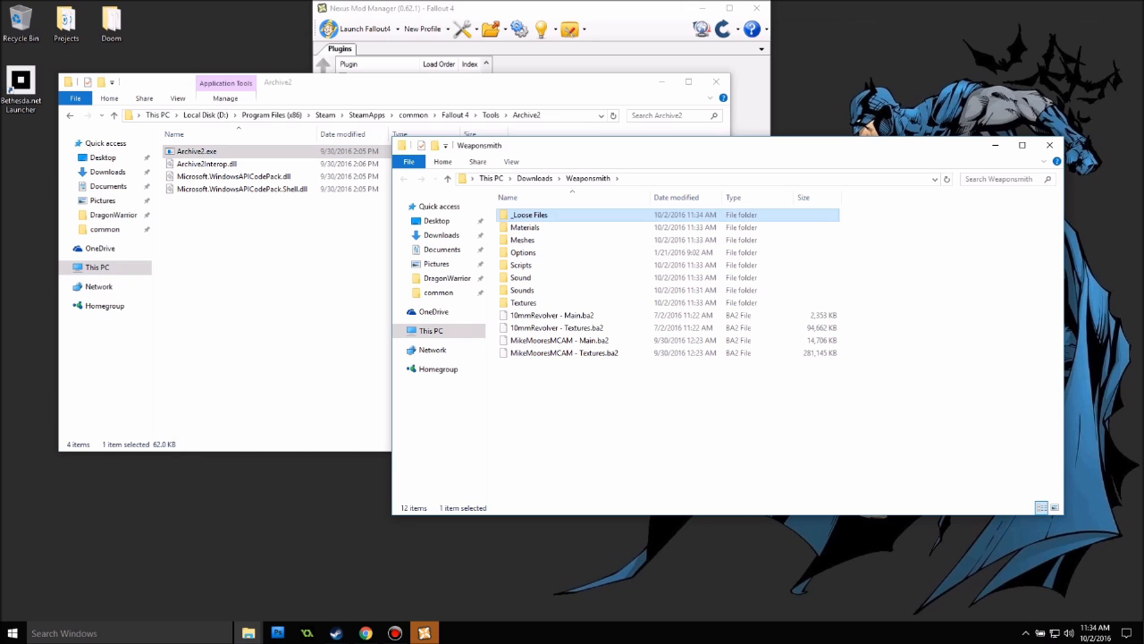
Refresh the listing and move the Sound and Sounds folders into _Loose Files.
right_click(540, 427)
left_click(564, 476)
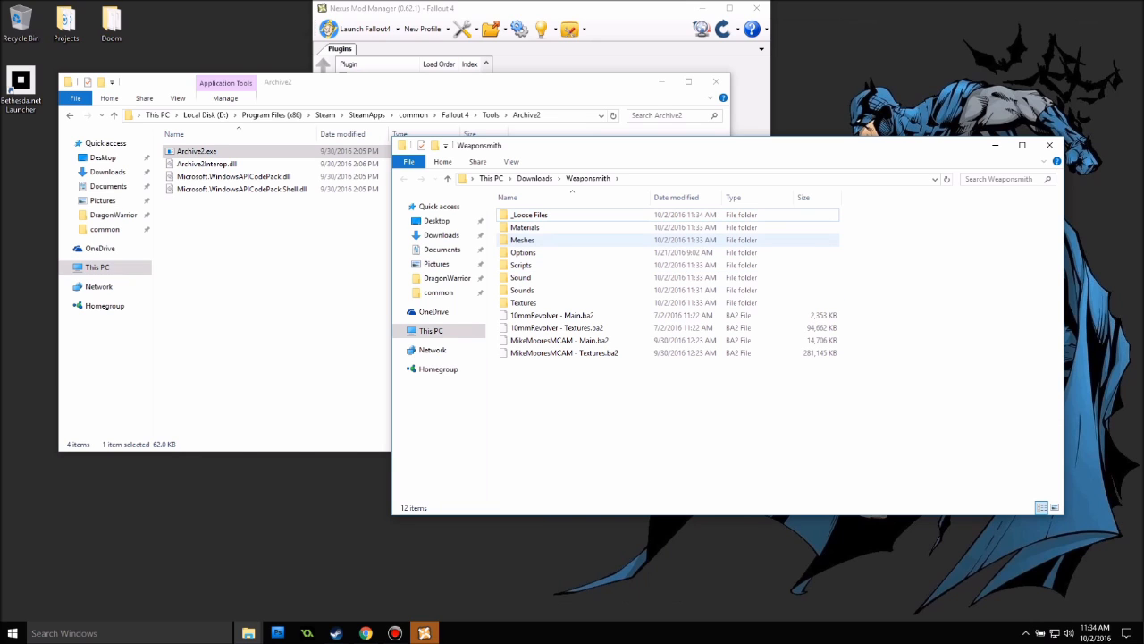
left_click(523, 290)
left_click(522, 277, "ctrl")
left_click_drag(522, 277, 530, 216)
Locate the mjp folder under Materials\Weapons, then return to Weaponsmith.
double_click(525, 228)
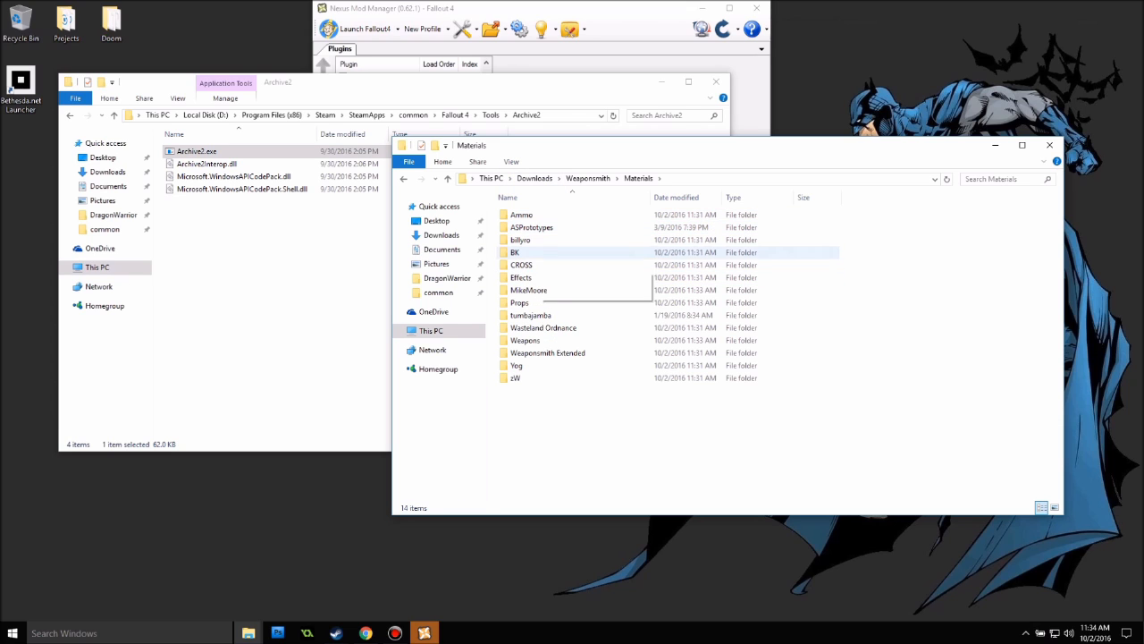
double_click(534, 340)
left_click(535, 316)
key("m")
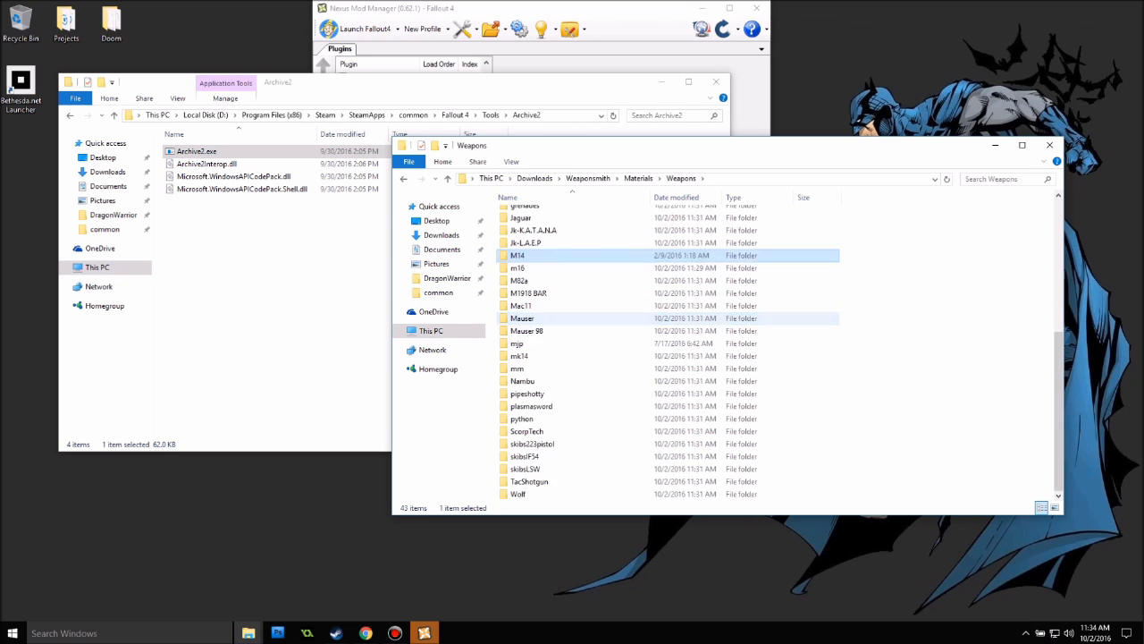
key("j")
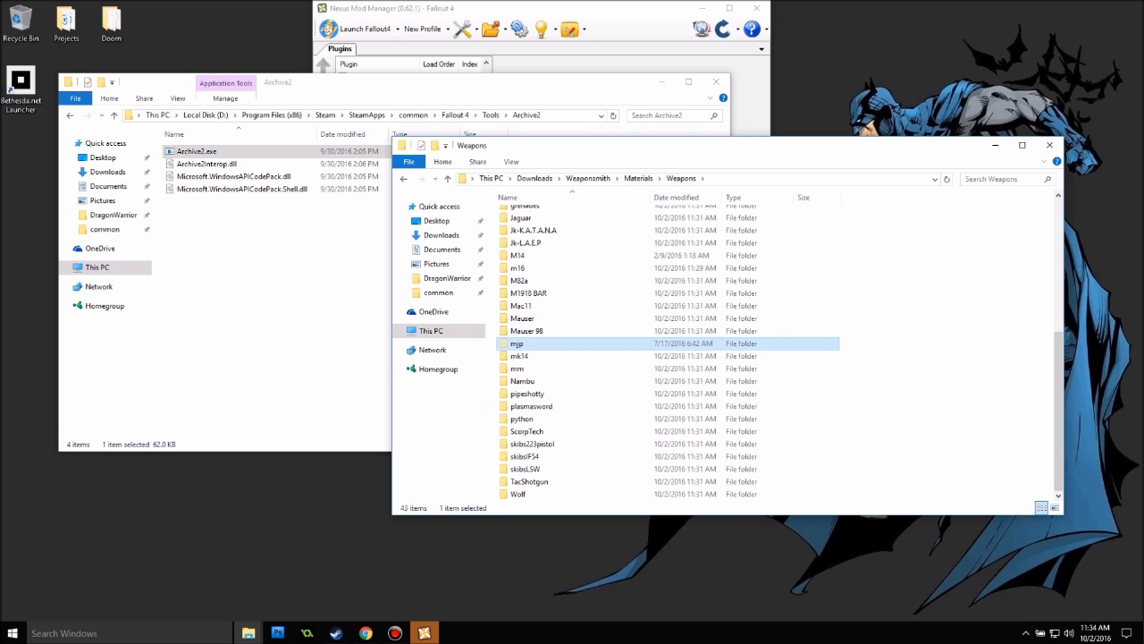
key("BackSpace")
key("BackSpace")
Create a materials folder inside _Loose Files.
double_click(531, 215)
right_click(499, 313)
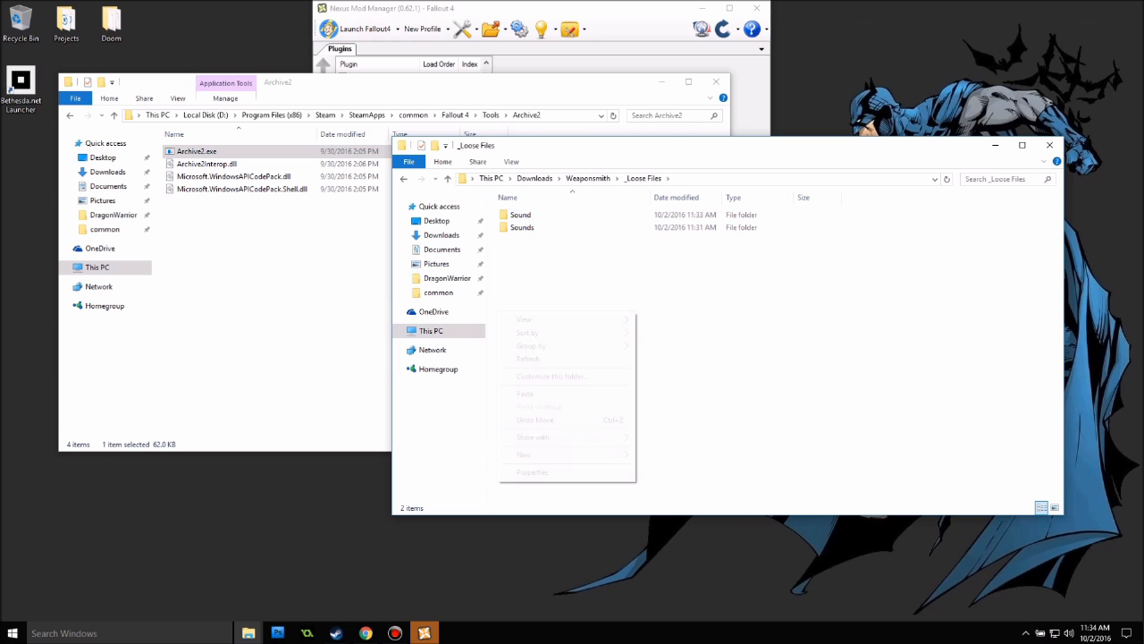
mouse_move(537, 454)
left_click(666, 455)
type("materials")
key("Return")
key("Return")
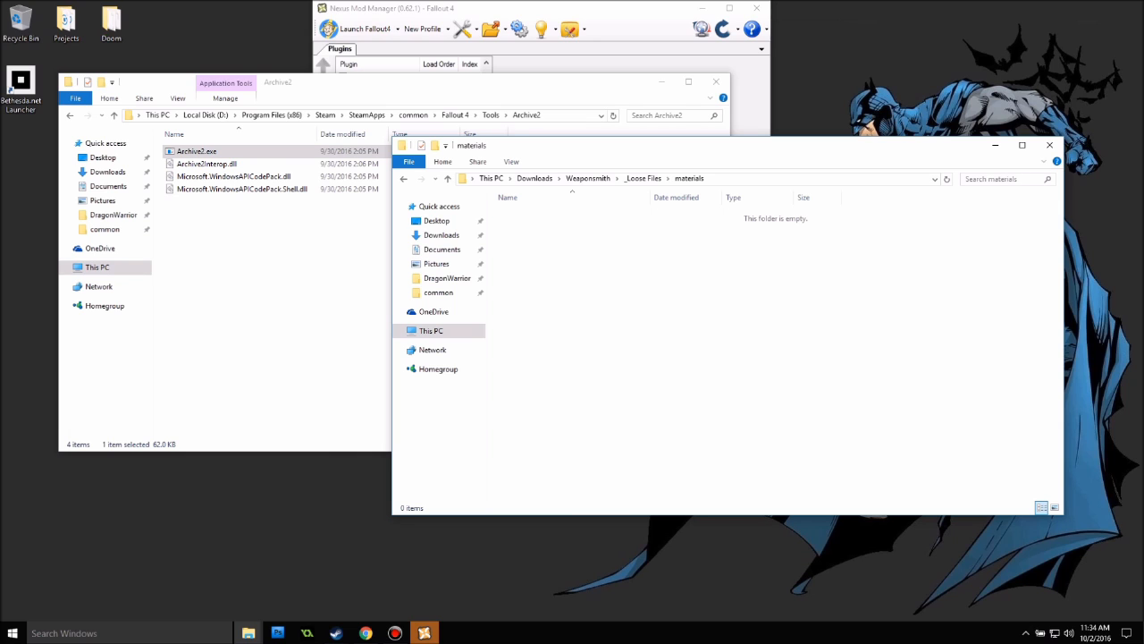
Create a weapons folder inside materials, paste mjp into it, and go back up.
right_click(624, 444)
mouse_move(652, 585)
left_click(786, 451)
type("weap")
key("Return")
key("Return")
key("ctrl+v")
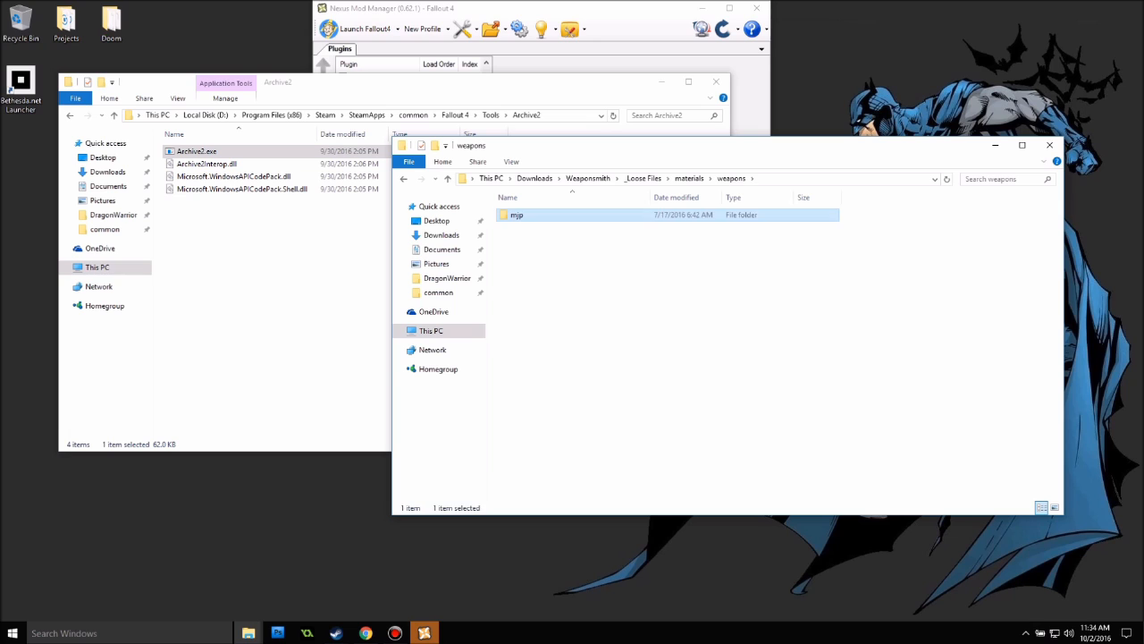
key("alt+Up")
key("alt+Up")
key("alt+Up")
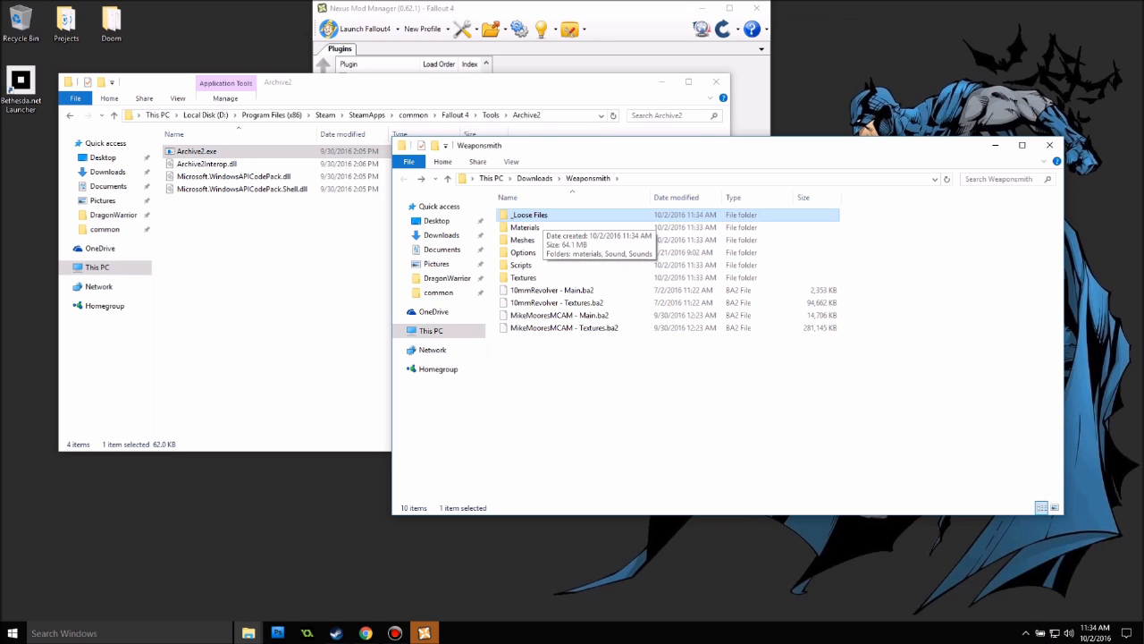
Begin renaming the _Loose Files folder in Weaponsmith.
key("F2")
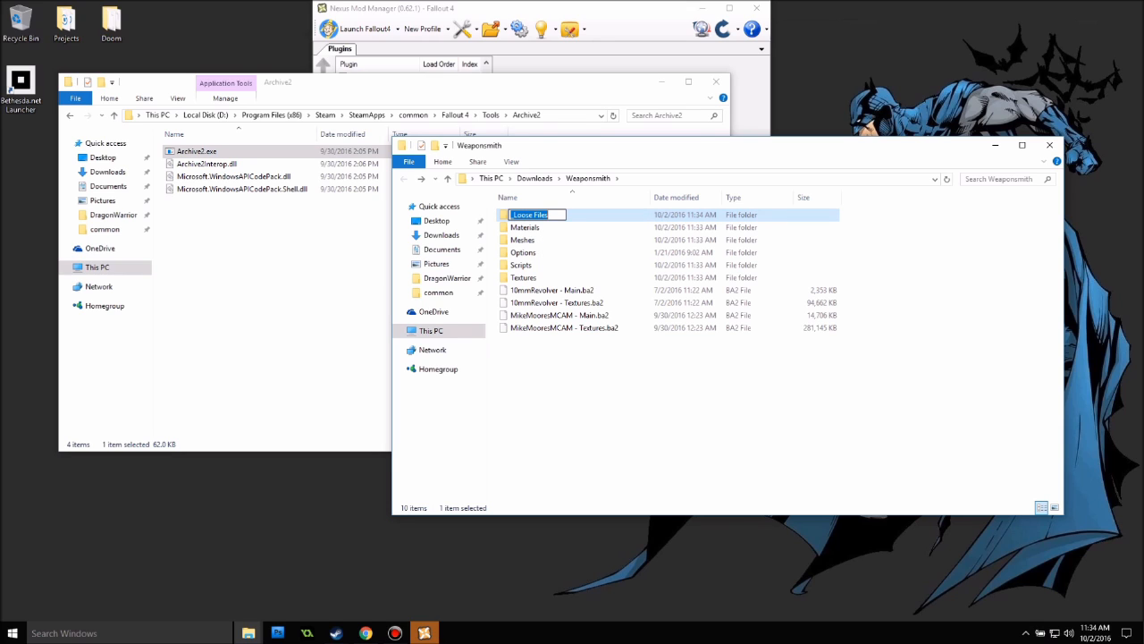
key("Return")
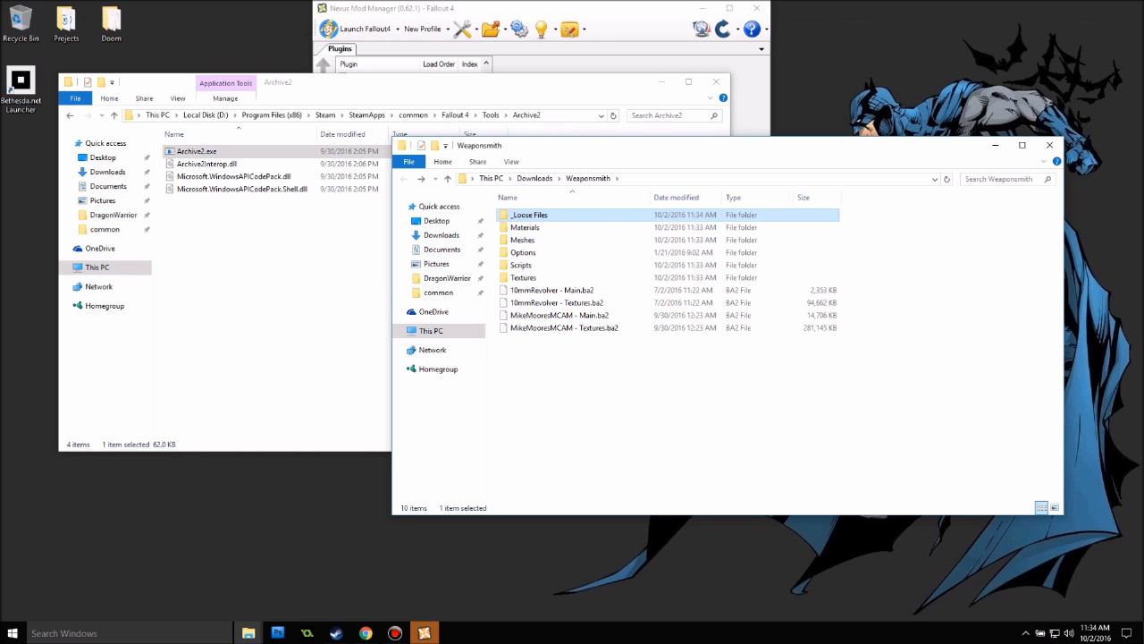
key("F2")
Rename _Loose Files to data and compress it into data.rar.
type("data")
key("Return")
right_click(545, 215)
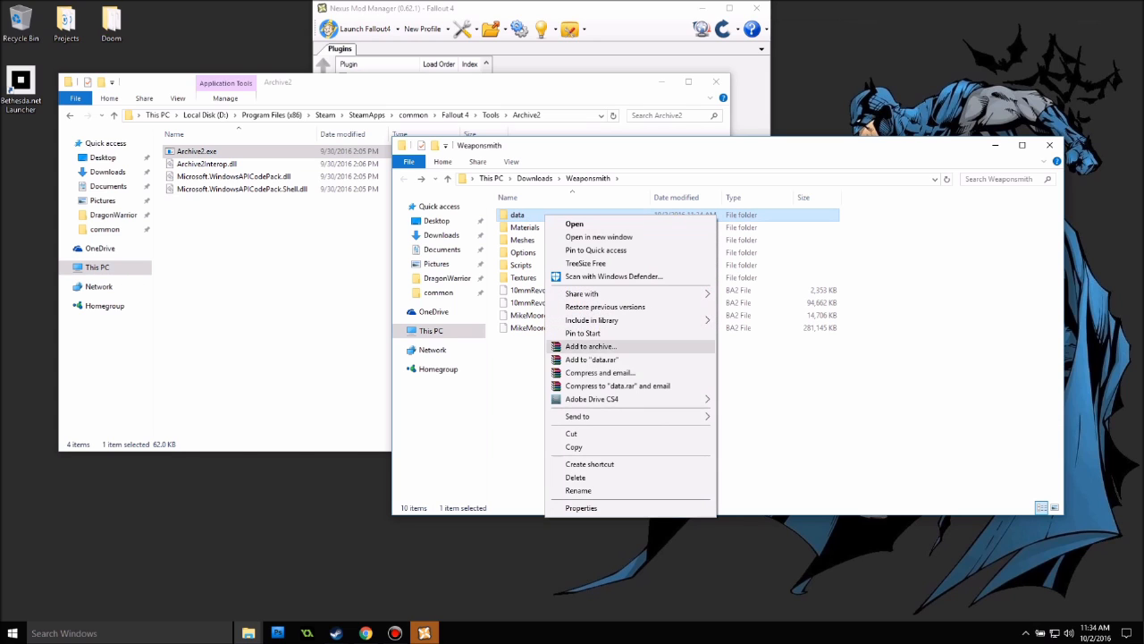
left_click(591, 358)
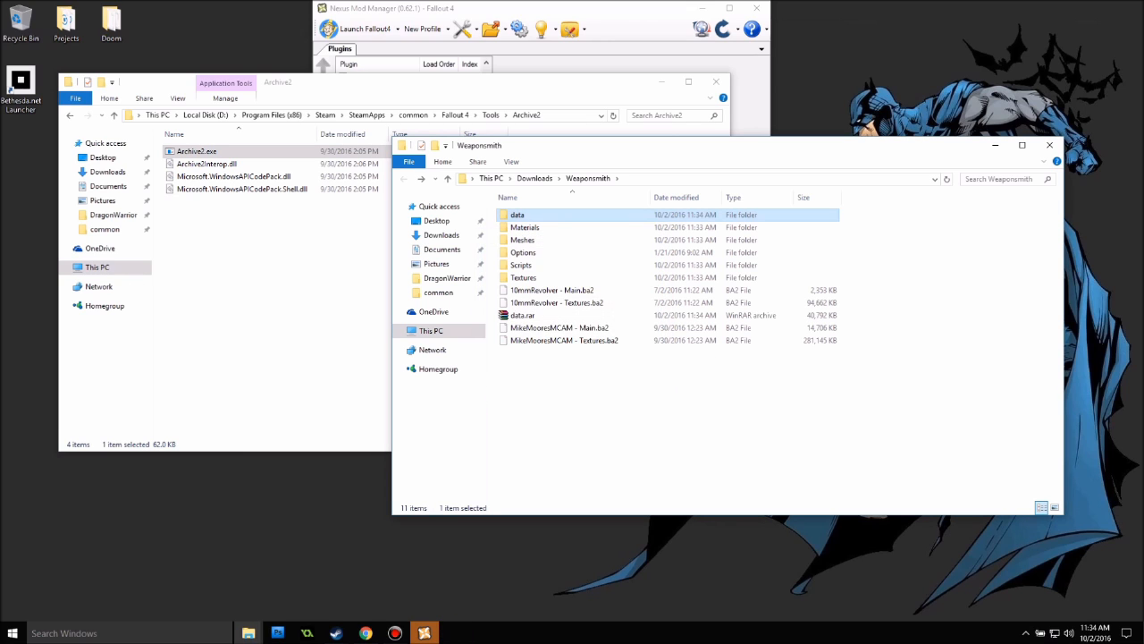
Rename data.rar to Weaponsmith Loose Files.rar.
left_click(537, 315)
key("F2")
type("Weaponsmi")
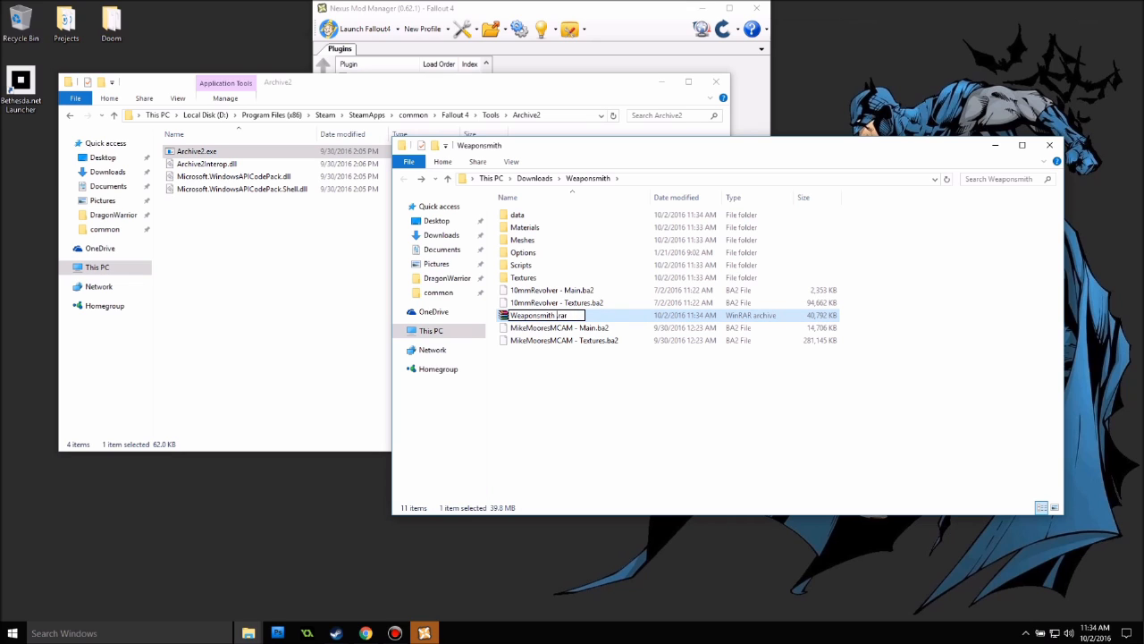
type("th Loose Files")
key("Return")
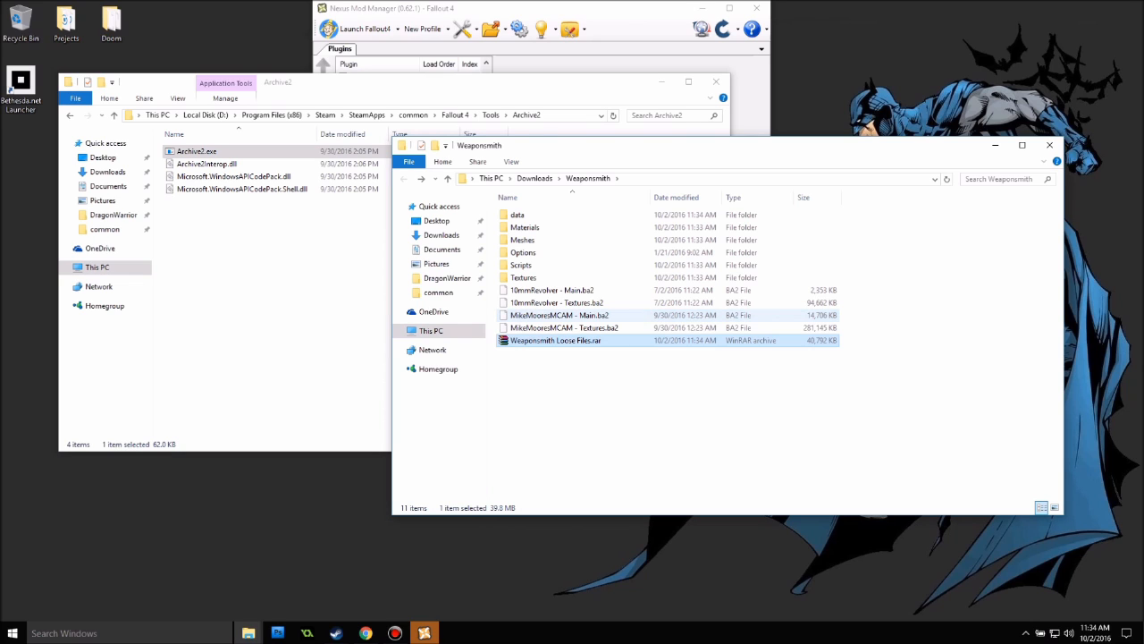
left_click(663, 407)
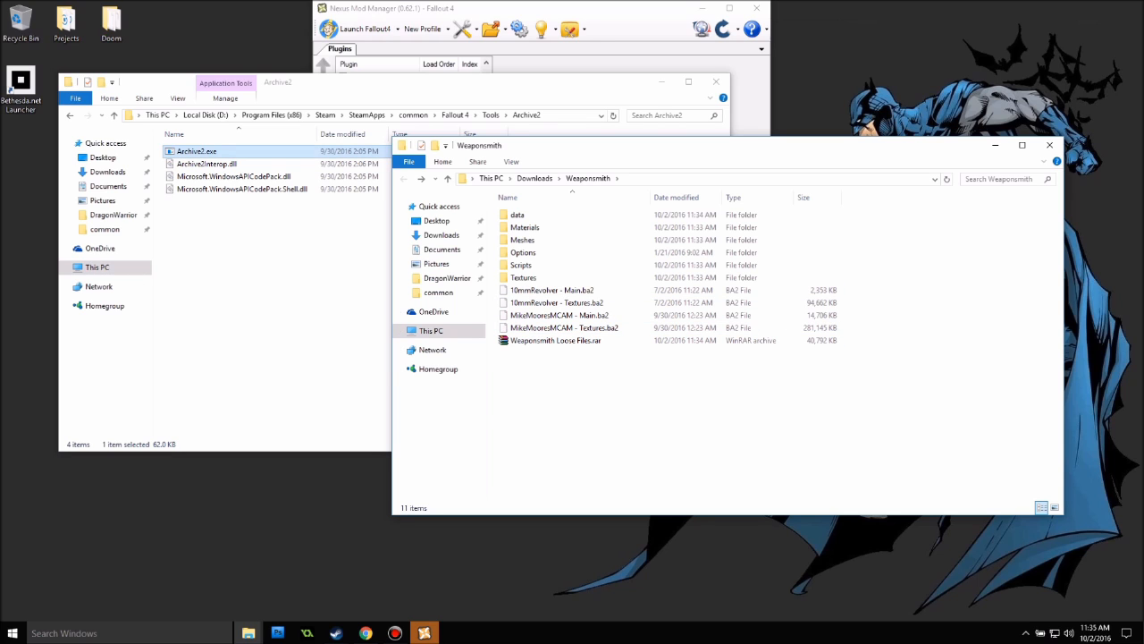
Launch Archive2 and start a new archive with the General format settings.
double_click(197, 151)
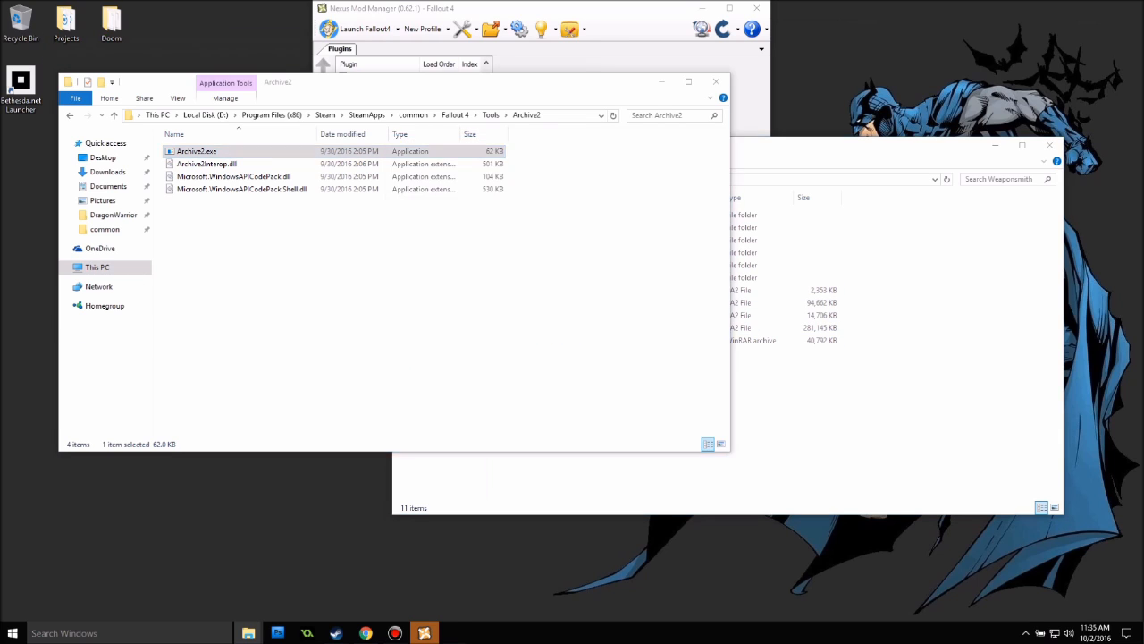
left_click(786, 430)
left_click(59, 69)
left_click(78, 84)
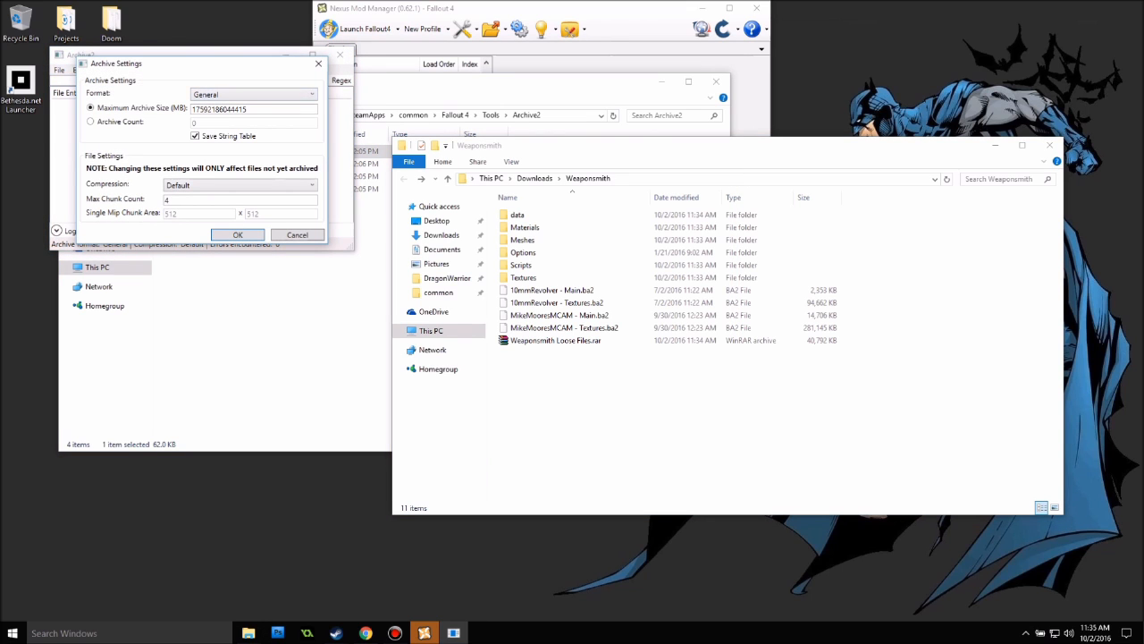
left_click(237, 236)
Drag the Materials, Meshes, Options and Scripts folders into the archive and bring up Save As.
left_click(626, 411)
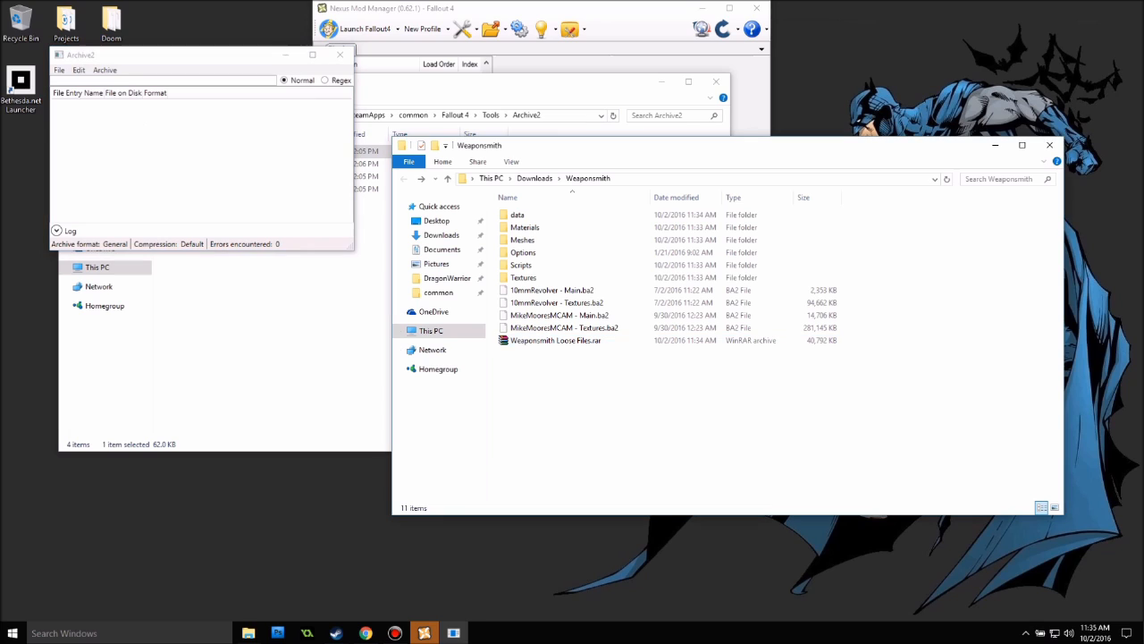
left_click(521, 265)
left_click(525, 228, "shift")
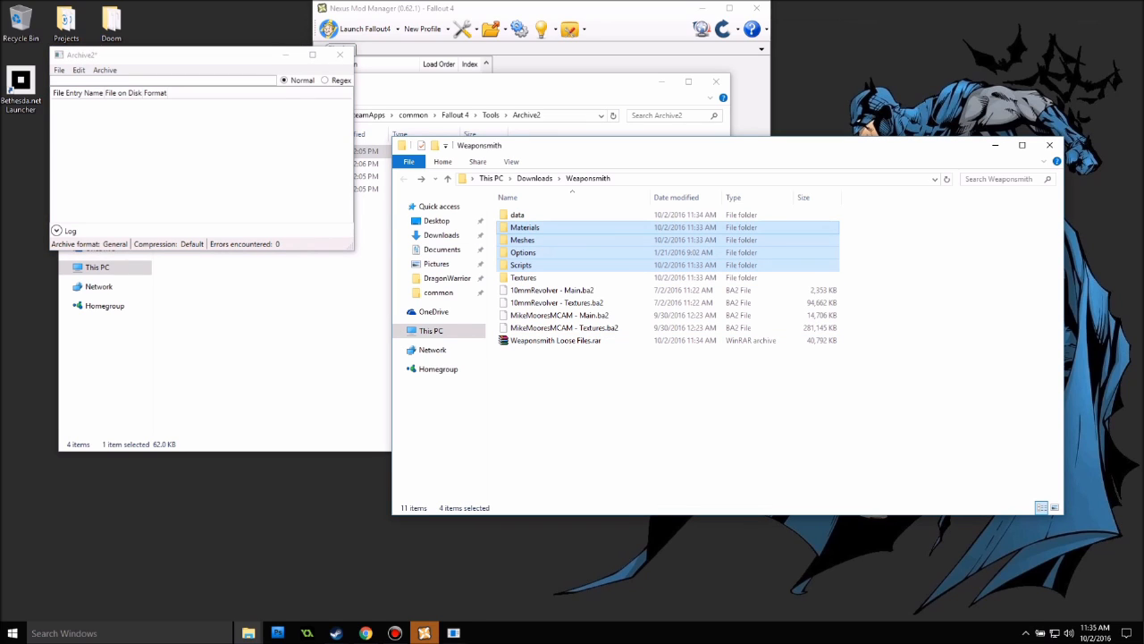
left_click_drag(525, 246, 202, 161)
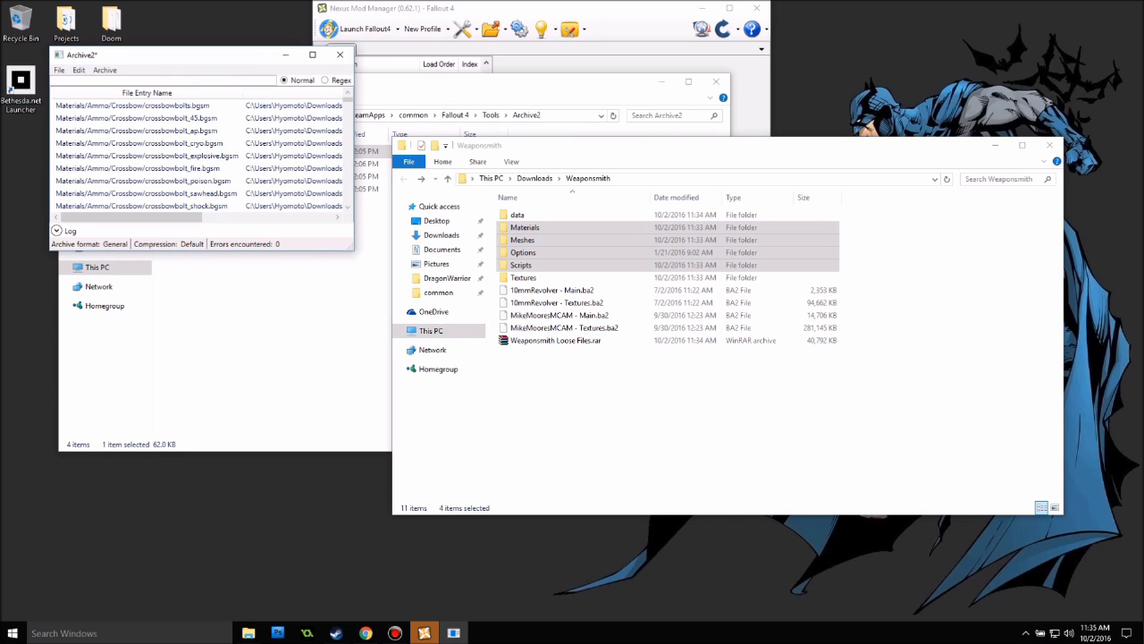
left_click(104, 70)
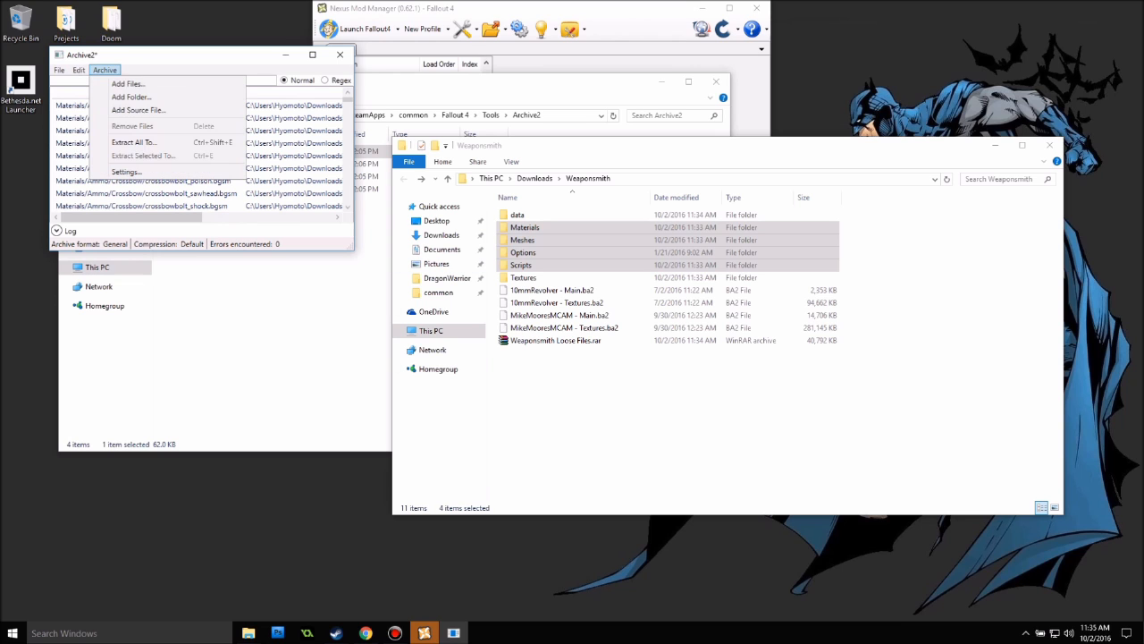
left_click(76, 126)
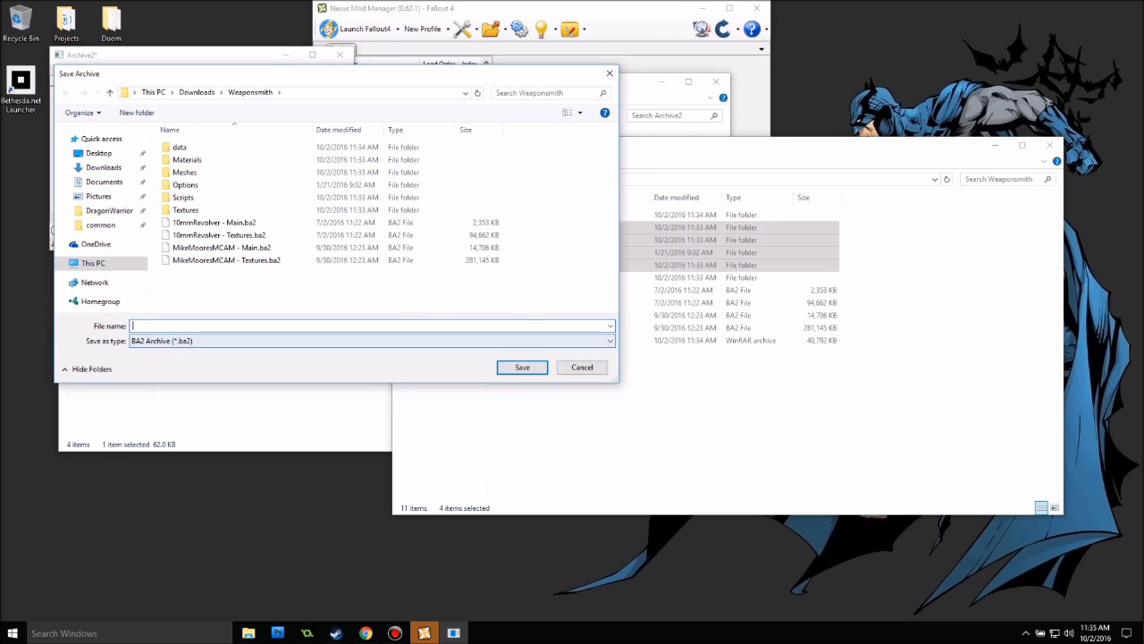
Save the archive as Weaponsmith Extended 2 - Main and start a fresh empty archive.
type("Weaponsmith Extended 2 - Main")
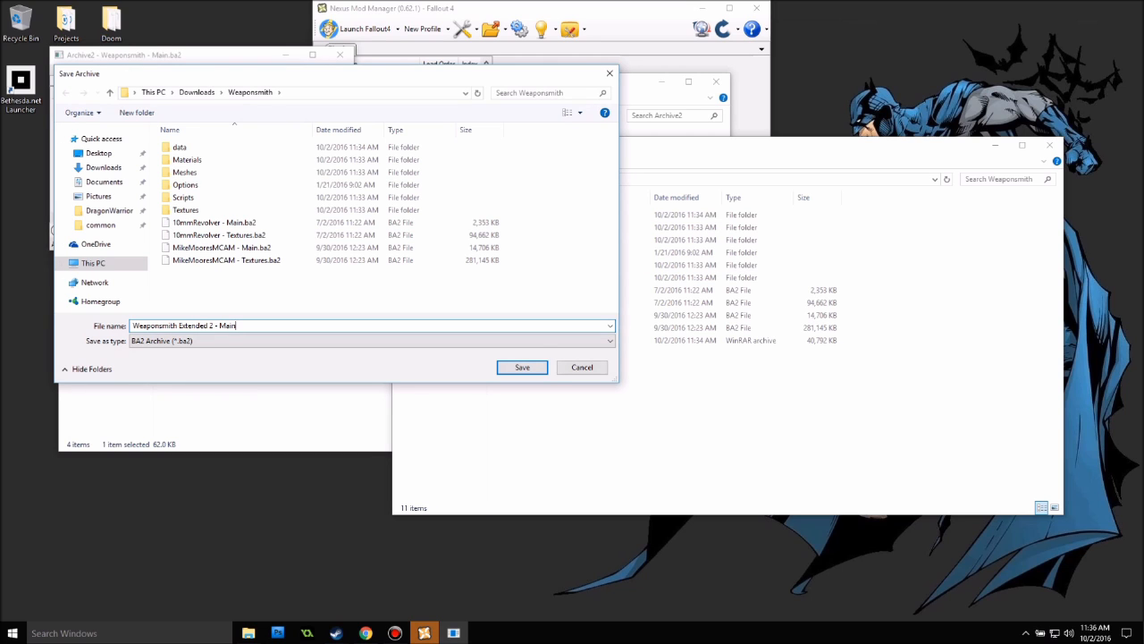
key("Return")
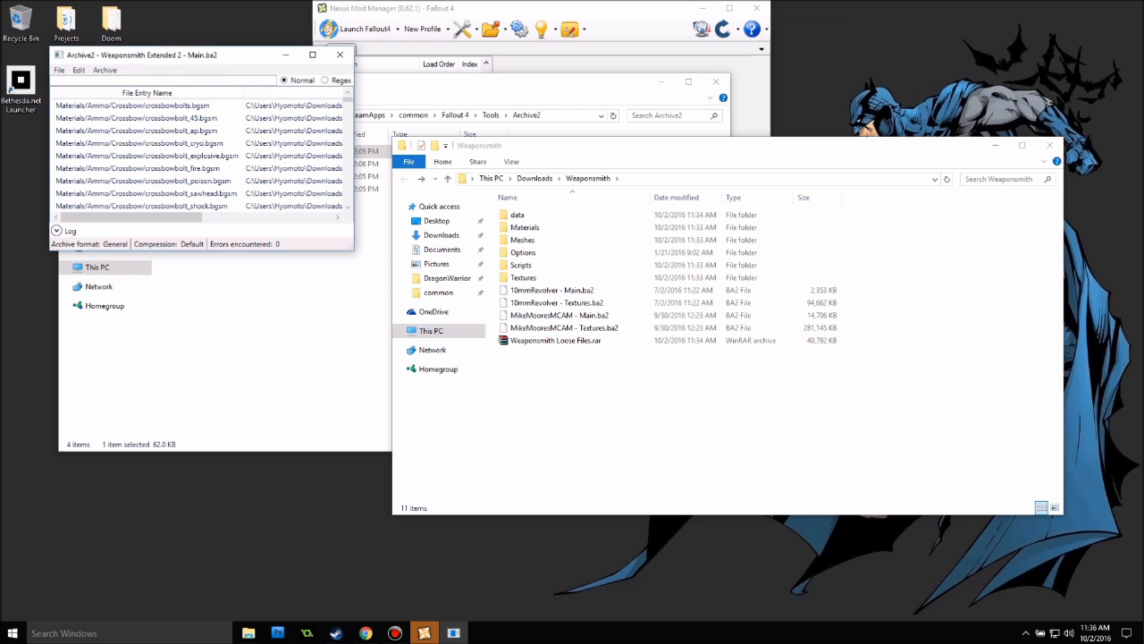
left_click(558, 278)
left_click(59, 69)
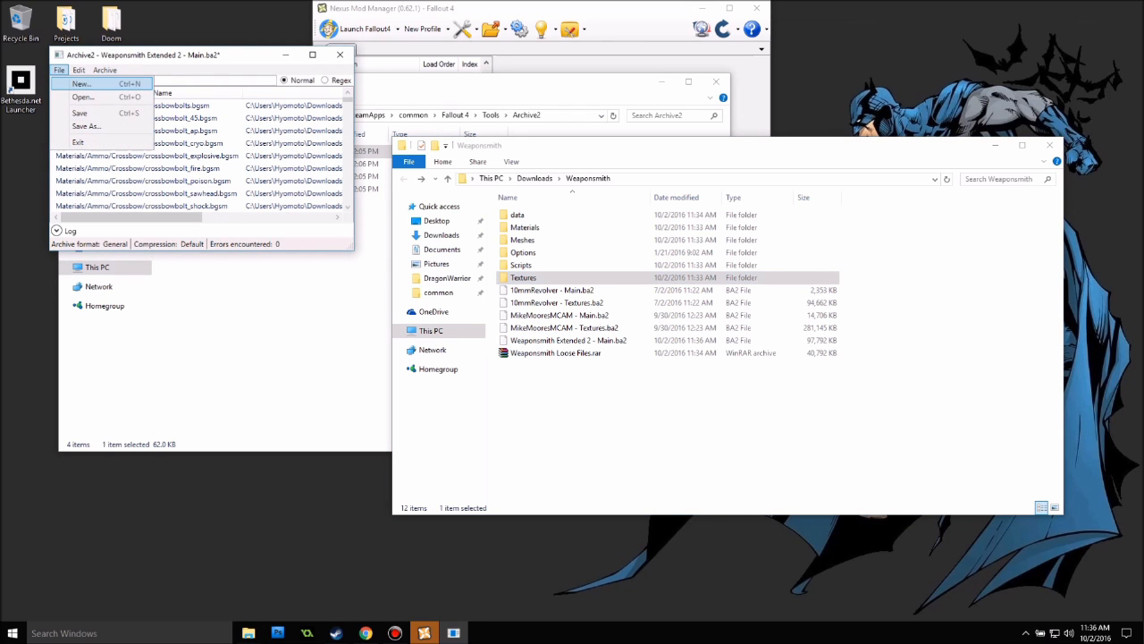
left_click(80, 83)
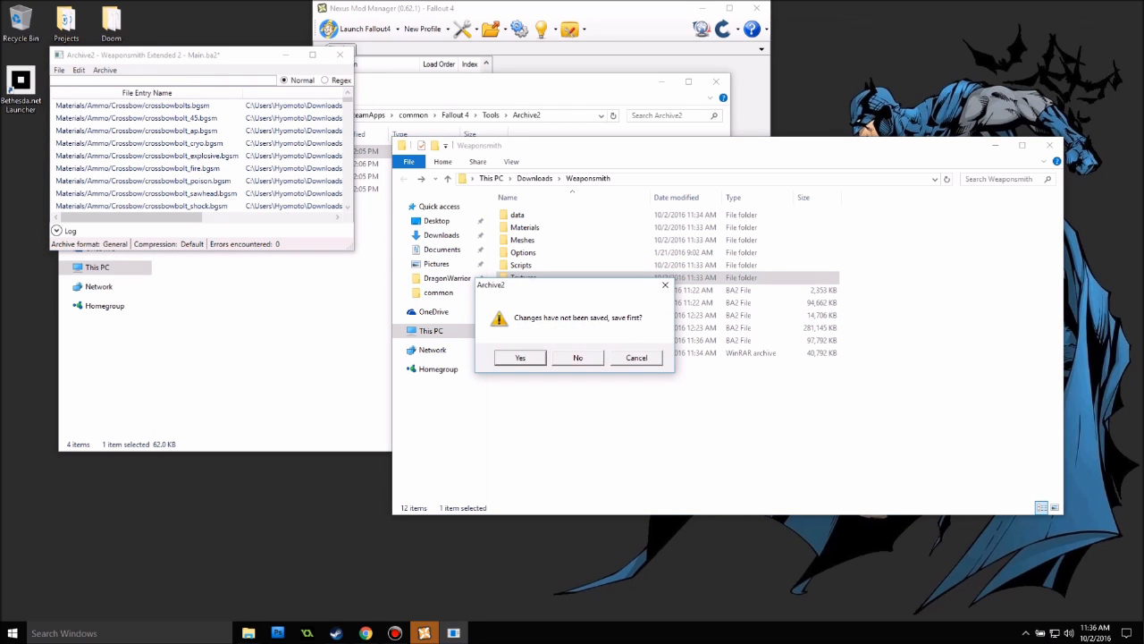
left_click(520, 357)
Set the new archive to DDS format and add the Textures folder to it.
left_click(253, 94)
left_click(211, 119)
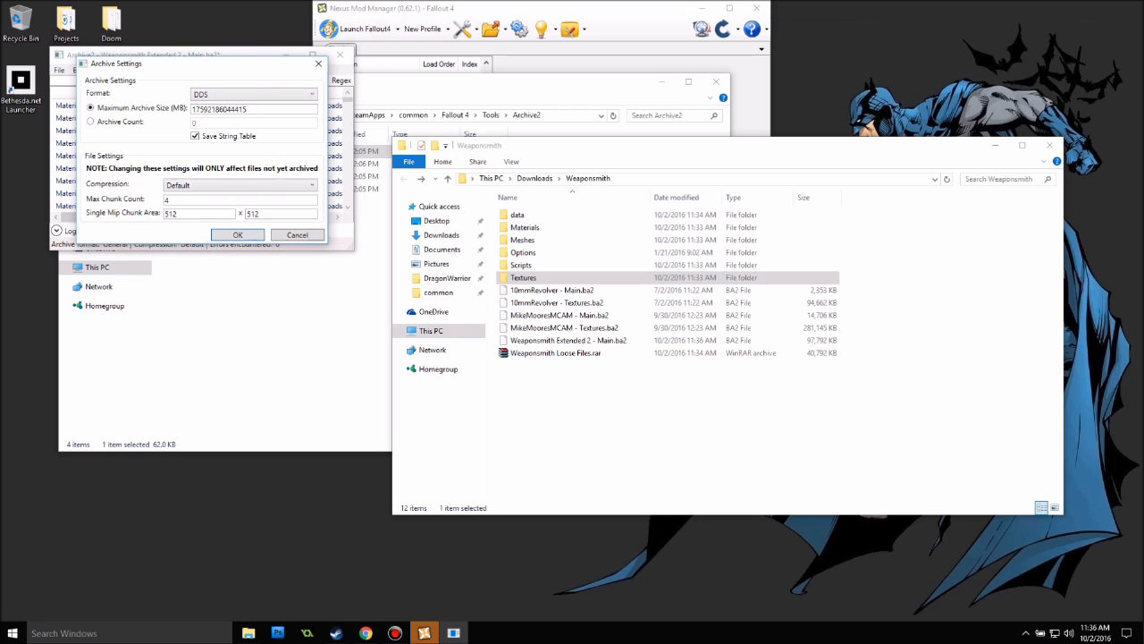
left_click(238, 234)
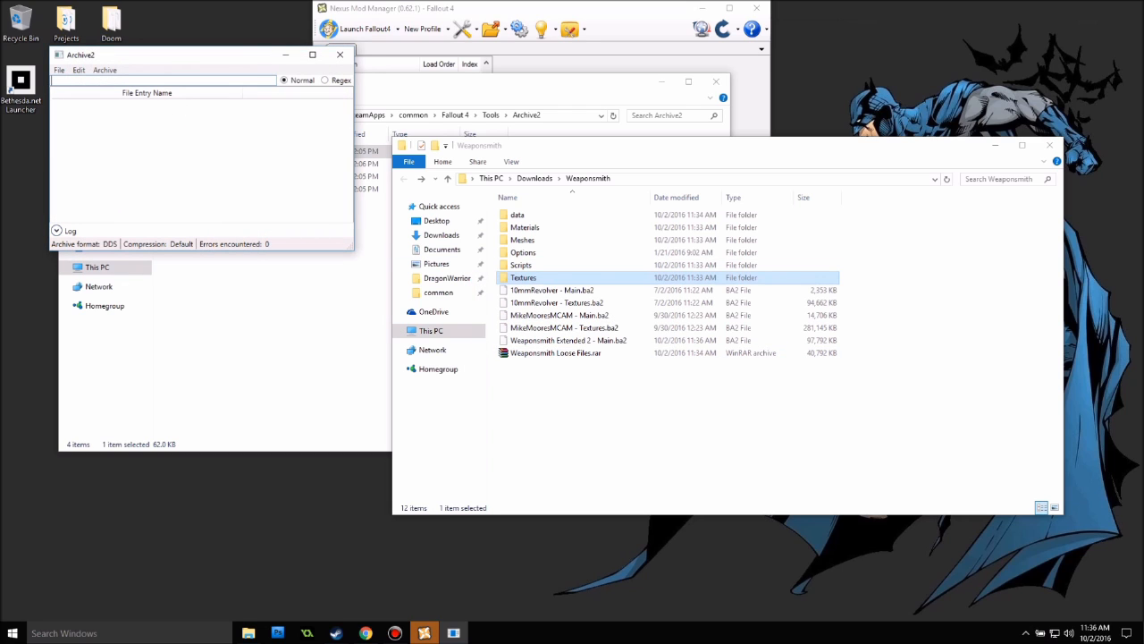
left_click_drag(523, 277, 201, 181)
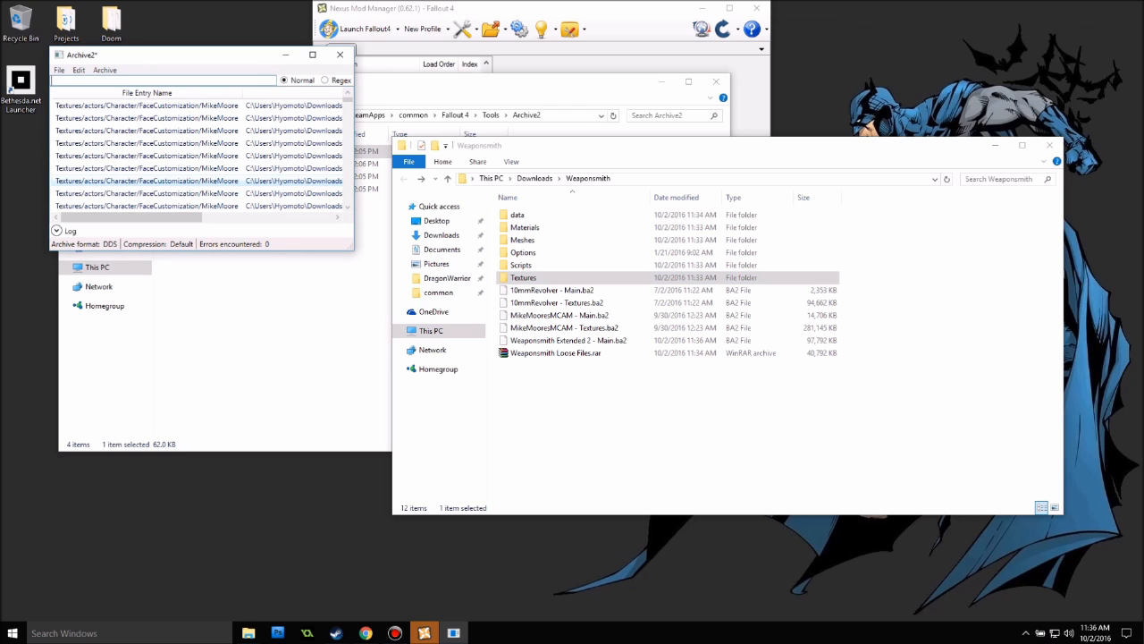
Save the textures archive as Weaponsmith Extended 2 - Textures.
left_click(59, 70)
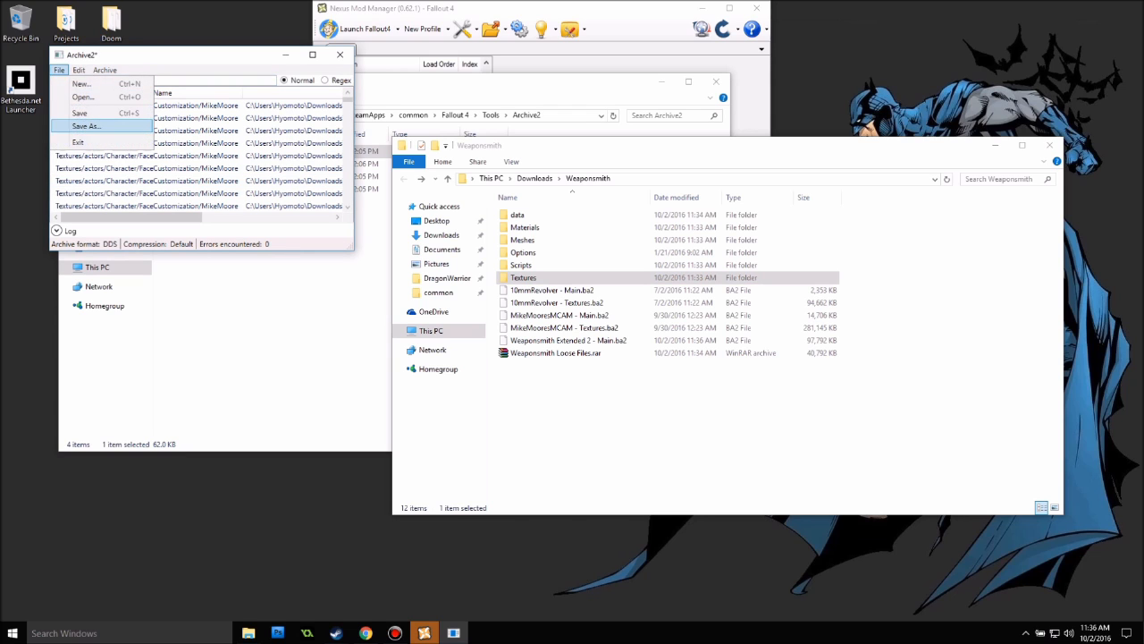
left_click(73, 123)
type("Weaponsmith Extended 2 - Main")
key("BackSpace")
key("BackSpace")
key("BackSpace")
key("BackSpace")
type("Text")
key("Return")
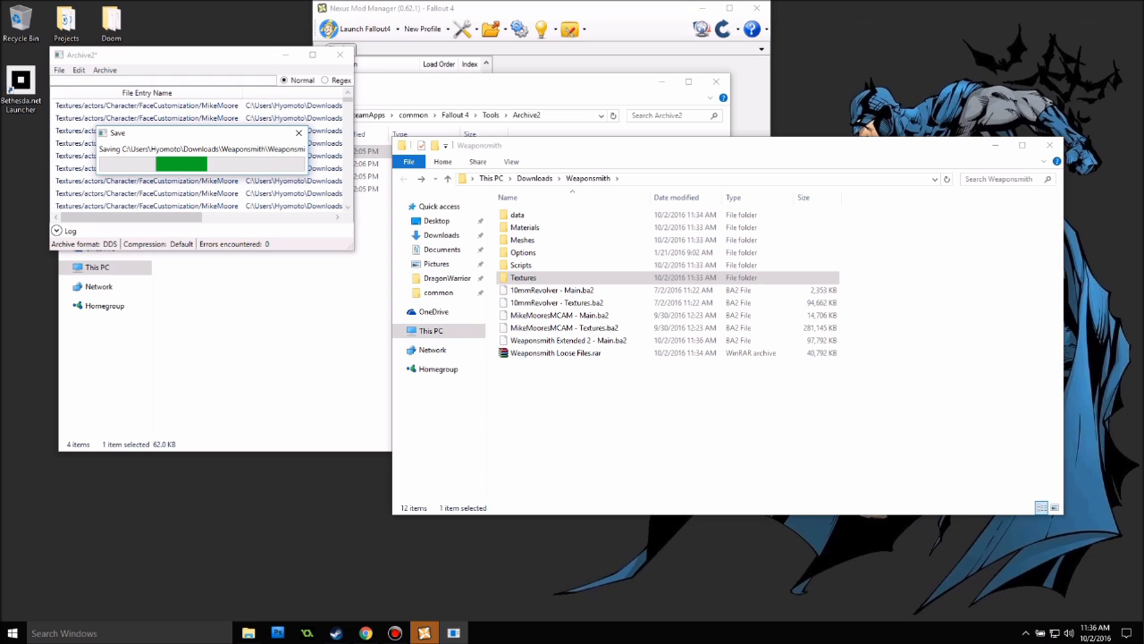
Browse the Archive2 folder window up to Fallout 4\Data and select both Weaponsmith Extended 2 BA2 files.
left_click(269, 349)
left_click(70, 115)
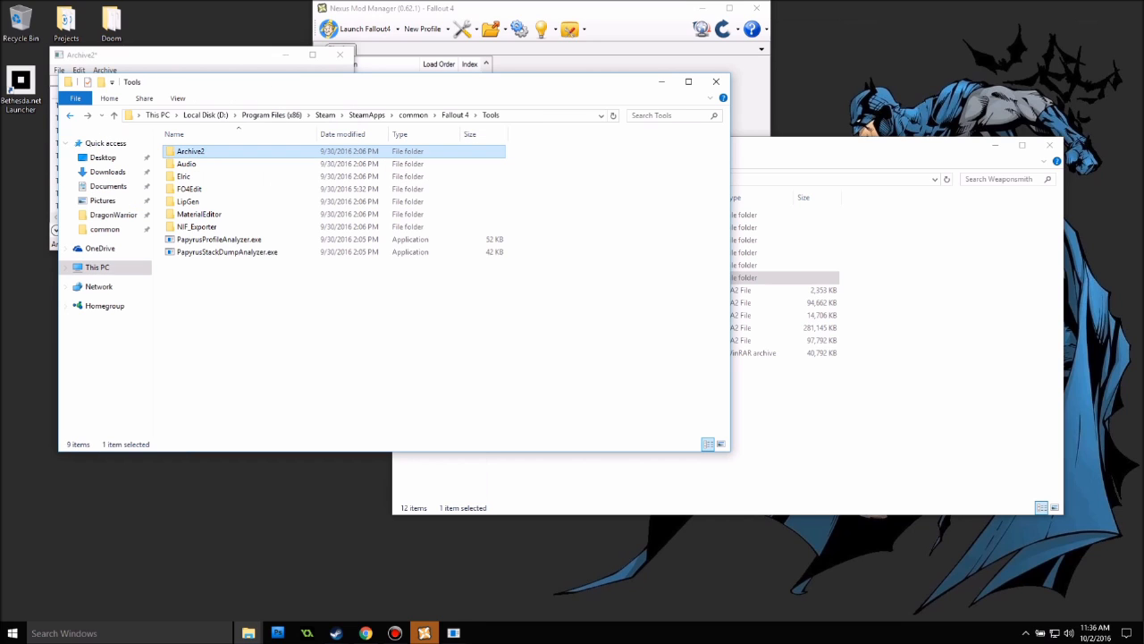
left_click(70, 115)
double_click(183, 177)
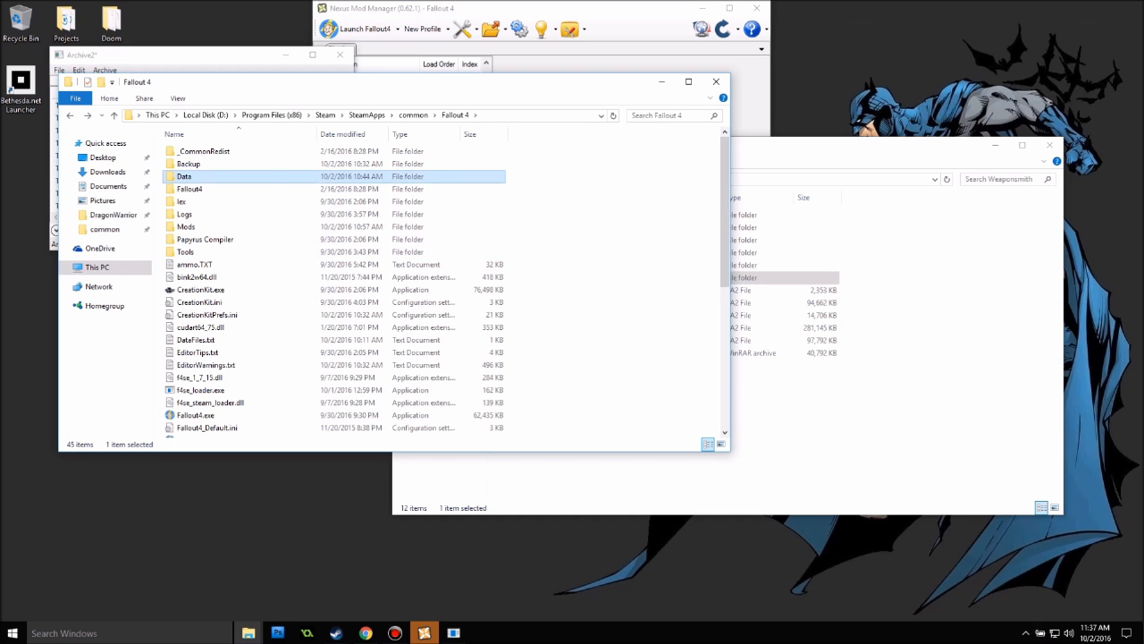
scroll(268, 286, "down", 20)
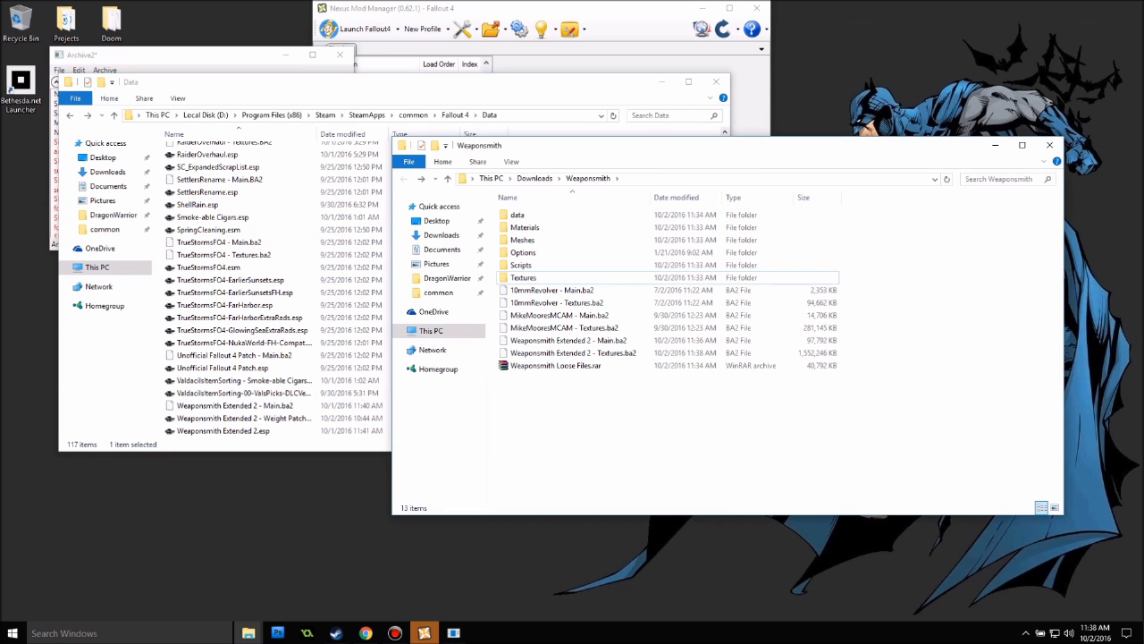
left_click(573, 354)
left_click(568, 340, "ctrl")
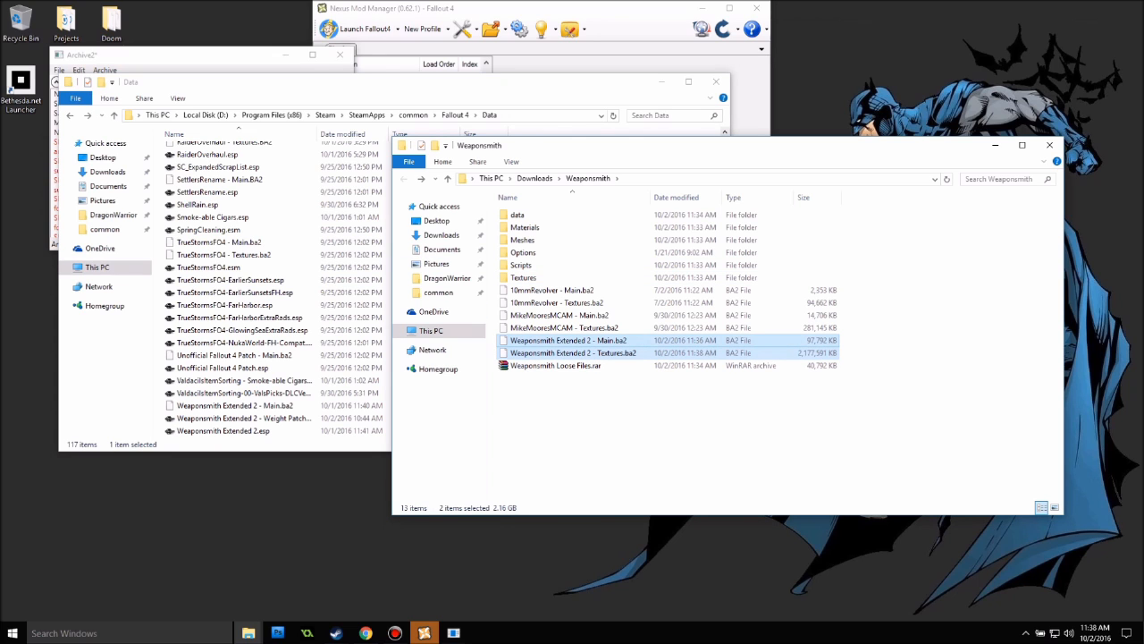
Close Archive2 once the Textures archive finishes, then select the Main and Textures BA2 files.
left_click(198, 56)
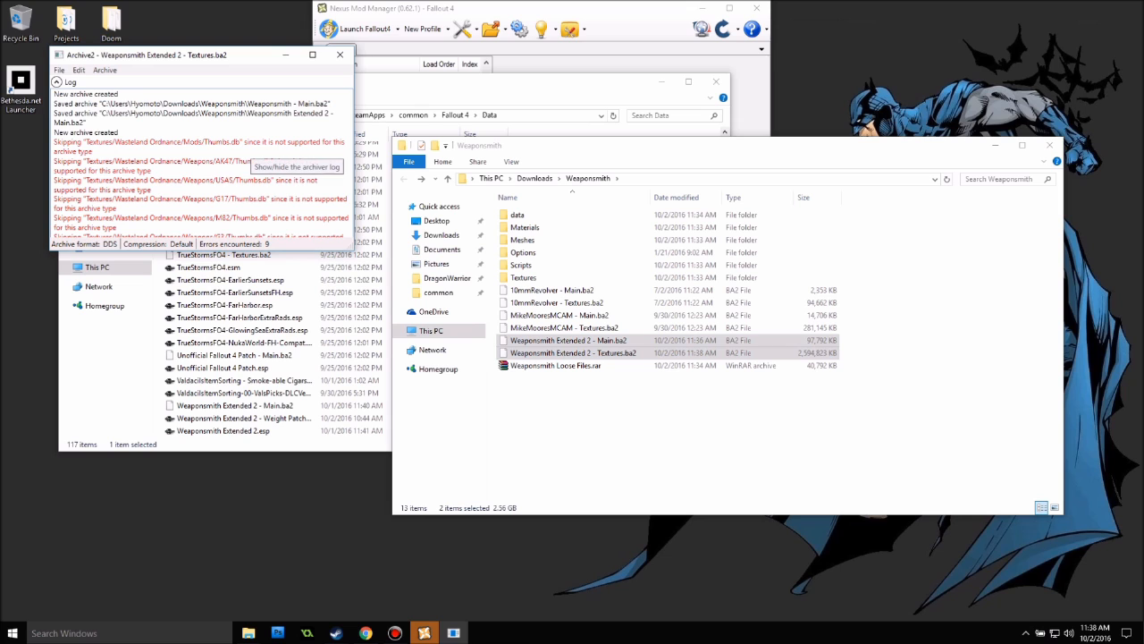
left_click(340, 54)
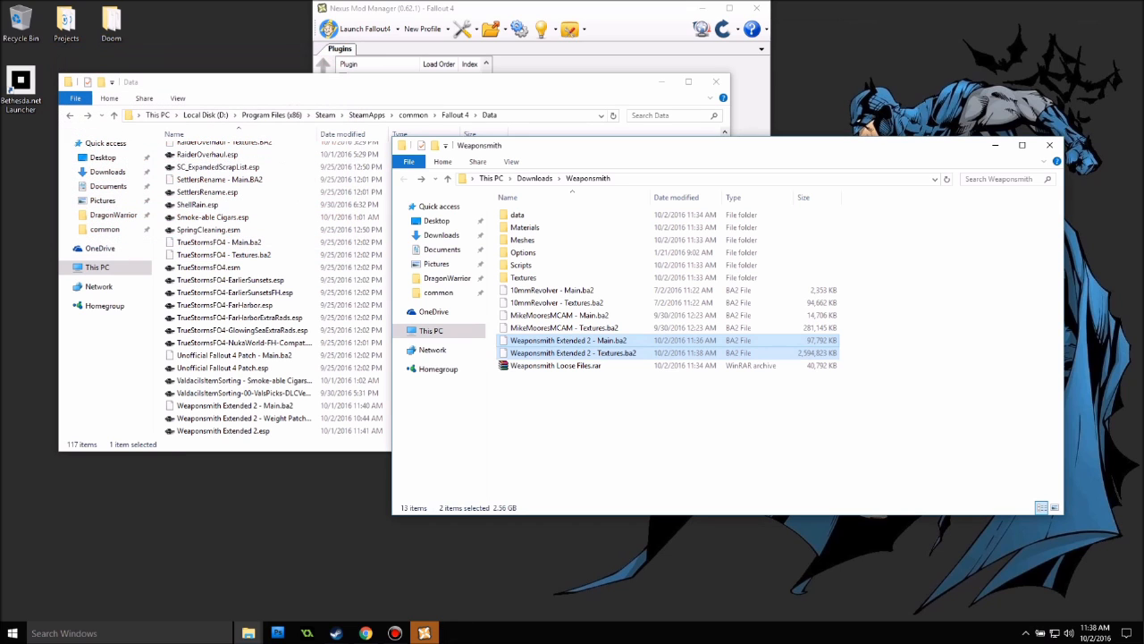
left_click(499, 340)
key("shift+Down")
Pack both Weaponsmith Extended 2 BA2 files into Weaponsmith.rar, letting it run in the background.
right_click(557, 354)
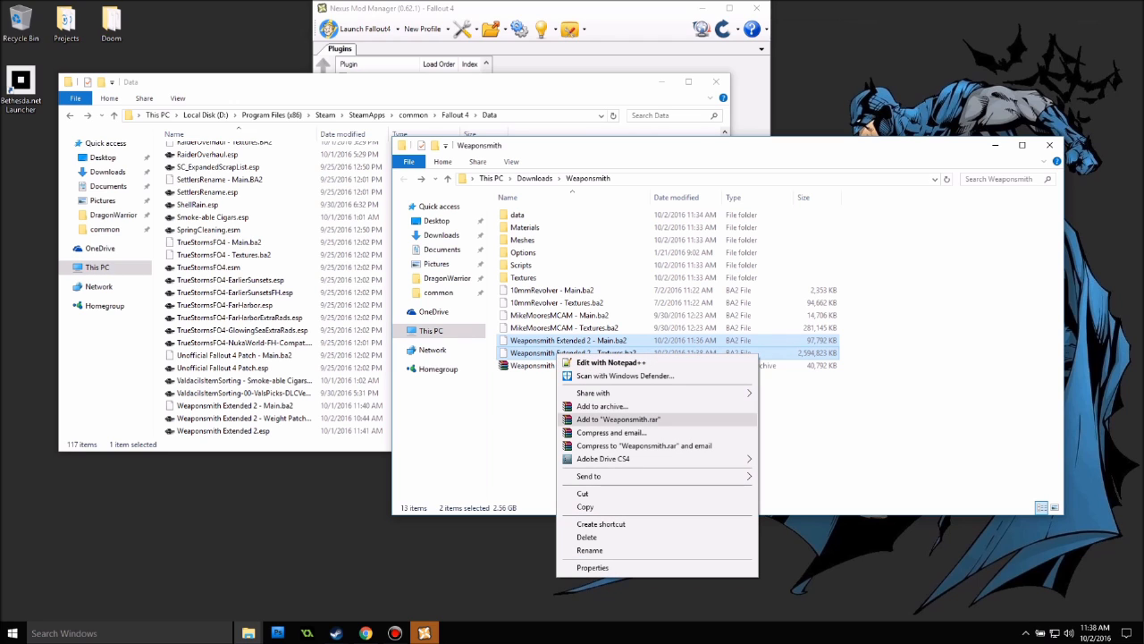
left_click(618, 420)
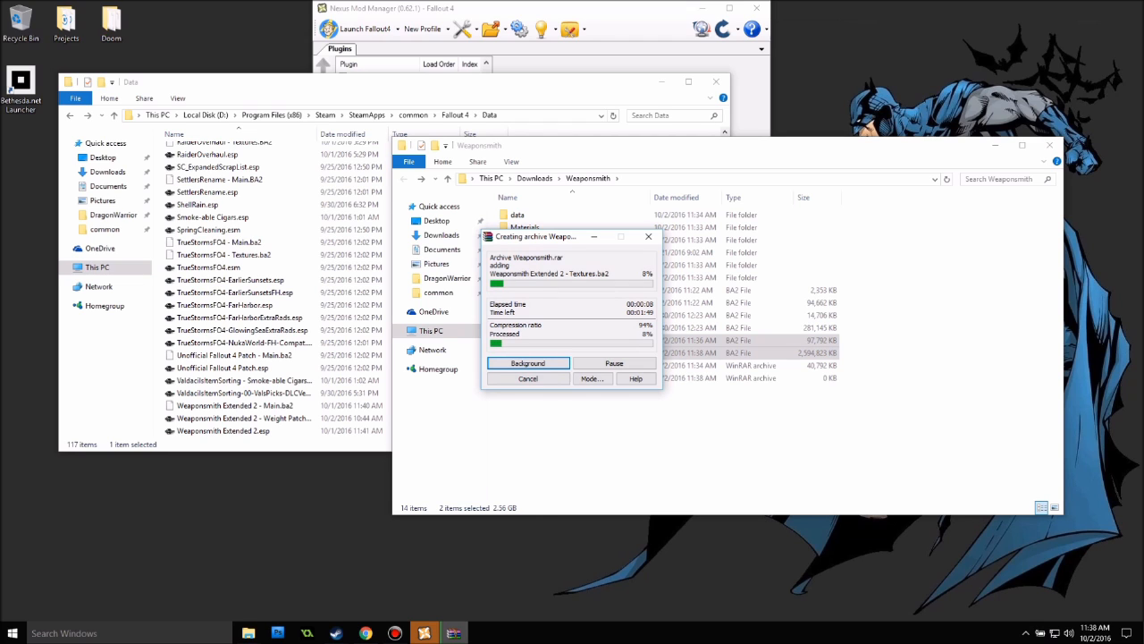
left_click(594, 237)
Reselect the Main and Textures BA2 files alongside the game's Data folder window.
left_click(595, 429)
left_click(570, 341)
left_click(573, 353, "ctrl")
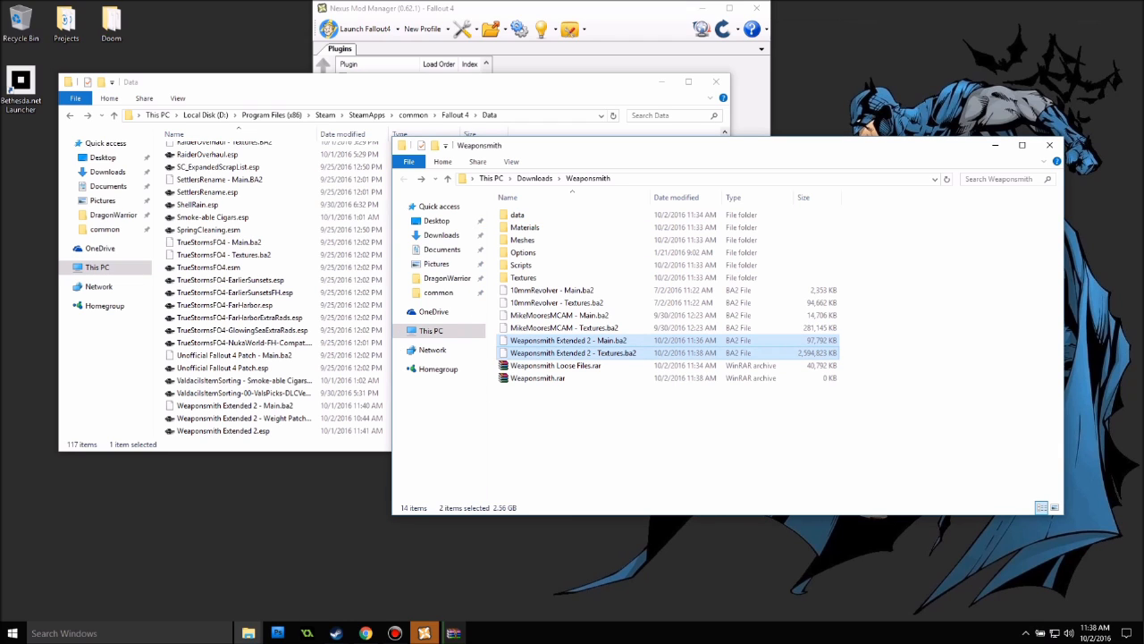
left_click(500, 82)
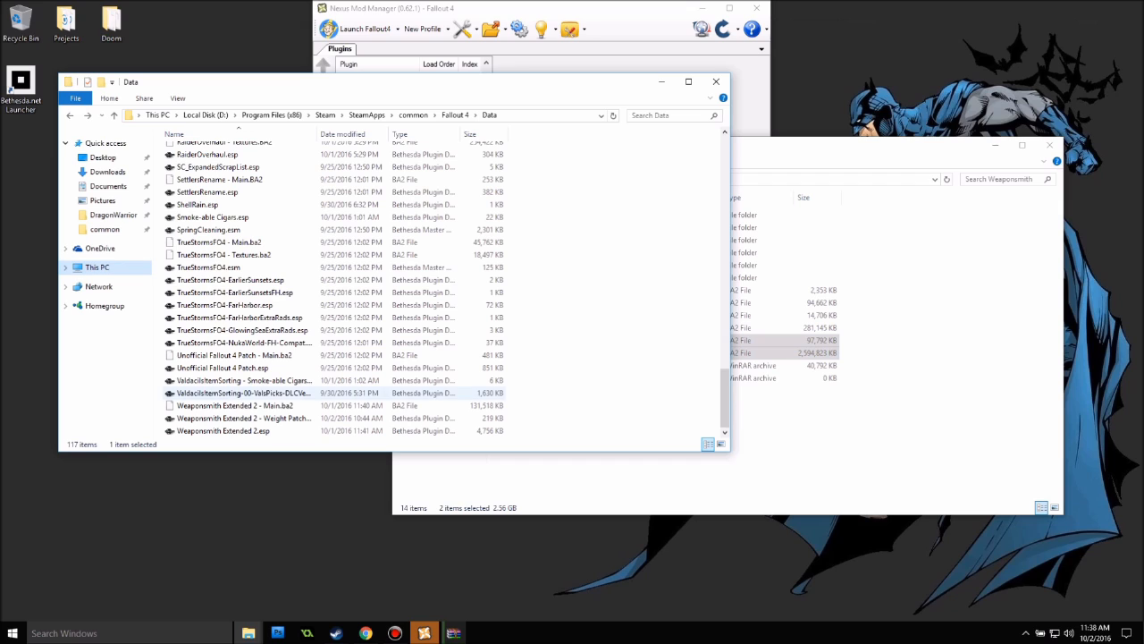
Paste the two BA2 files into Fallout 4's Data folder, skipping the existing Main.ba2.
left_click(595, 304)
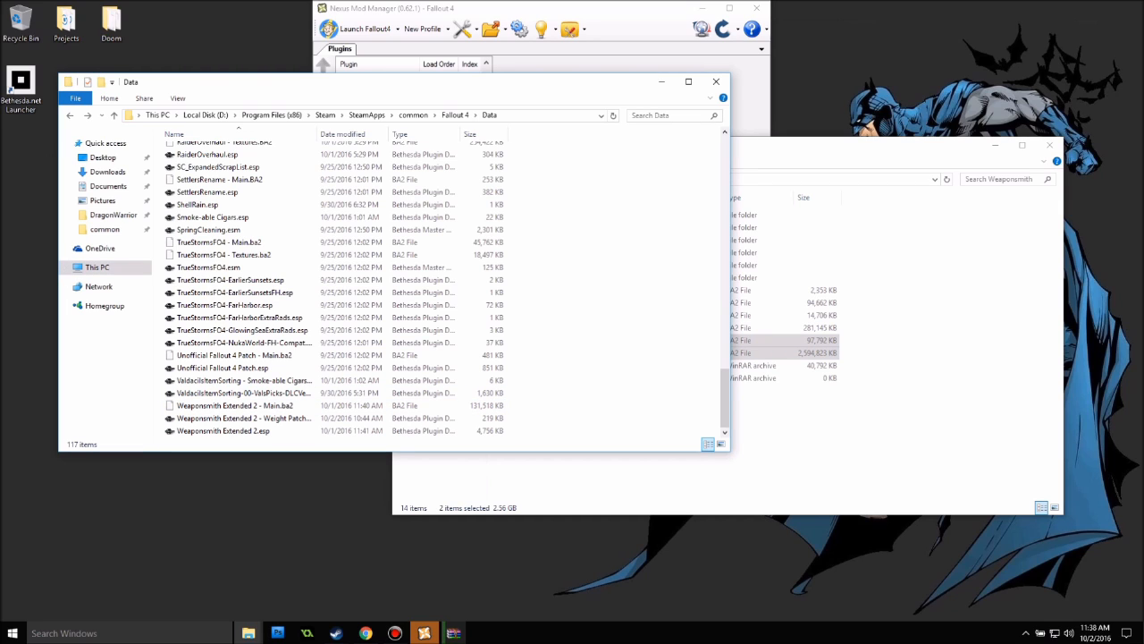
key("ctrl+v")
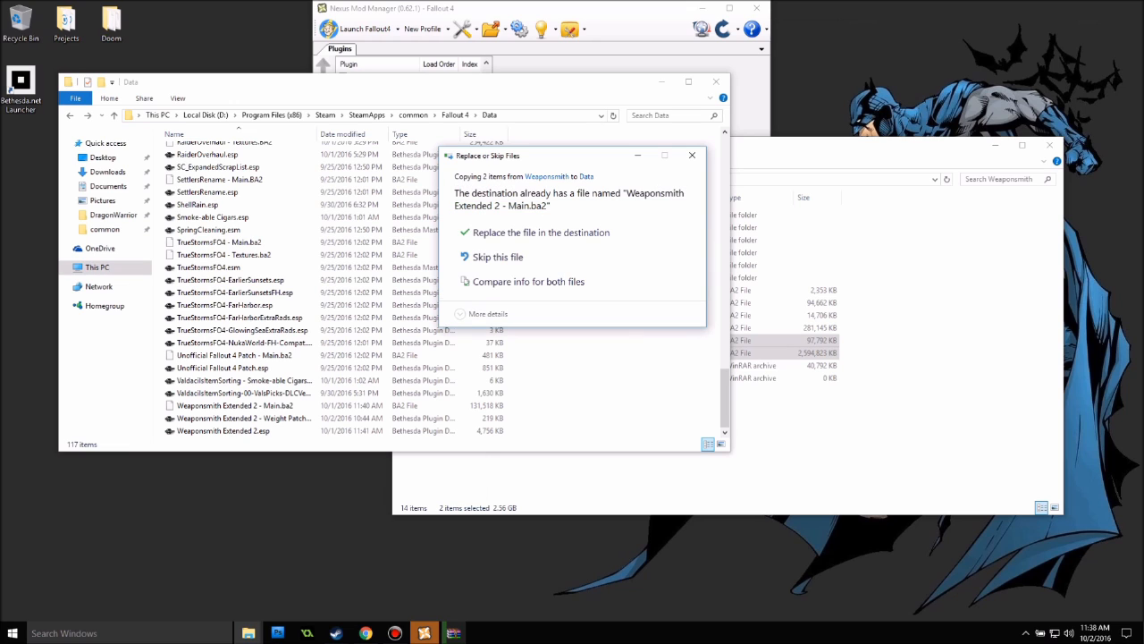
left_click(497, 257)
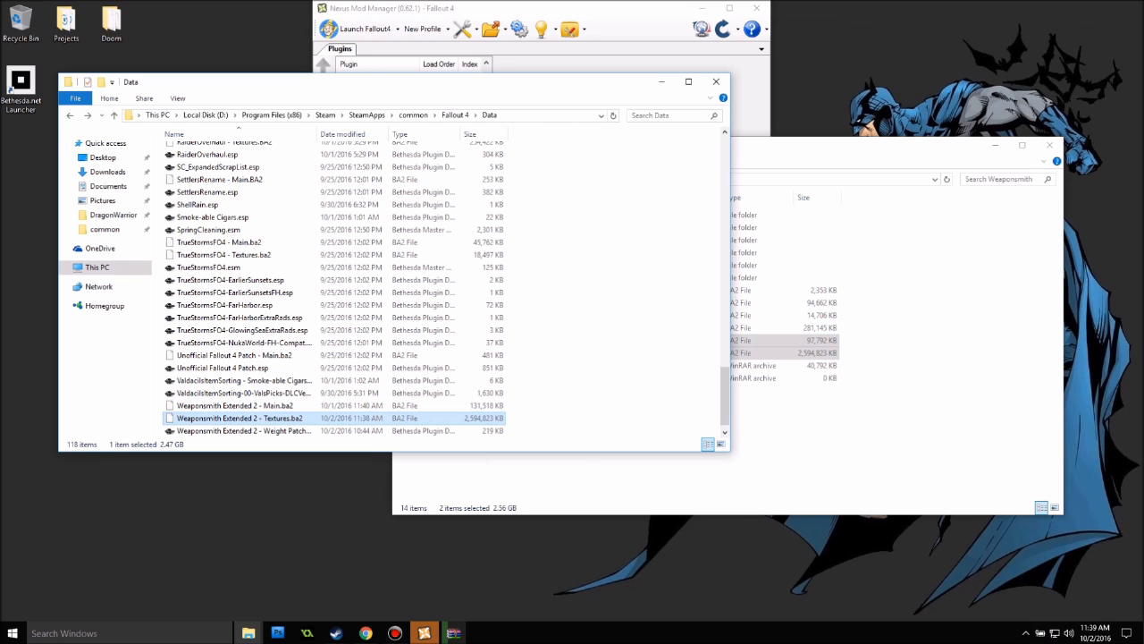
scroll(335, 289, "down", 1)
scroll(277, 375, "up", 5)
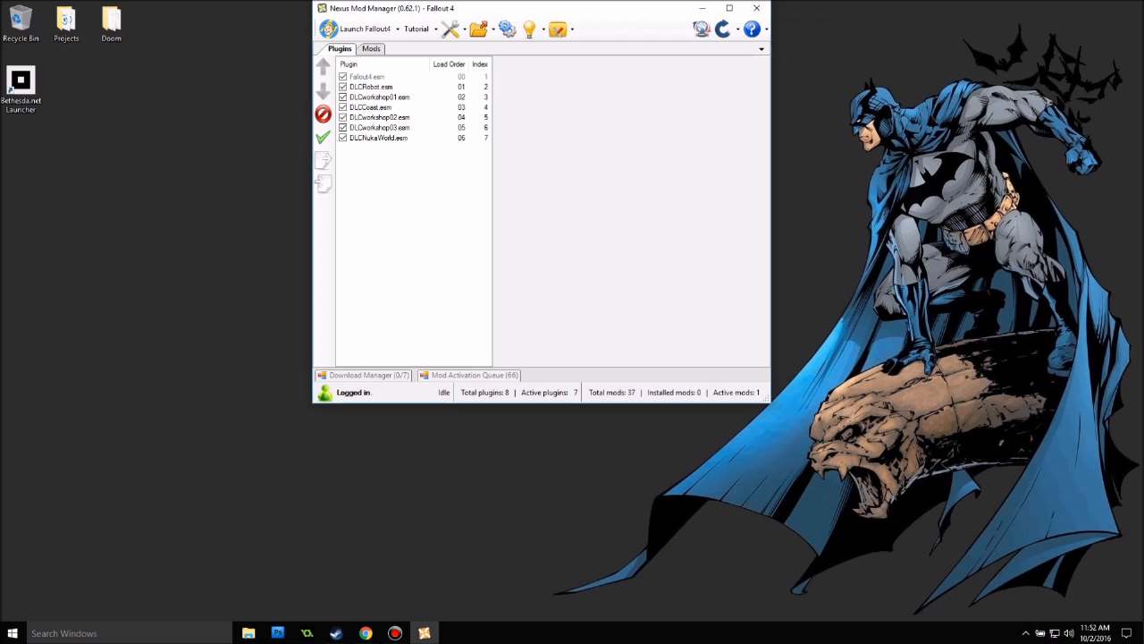
Add Weaponsmith Loose Files.rar to Nexus Mod Manager as a new mod.
left_click(371, 48)
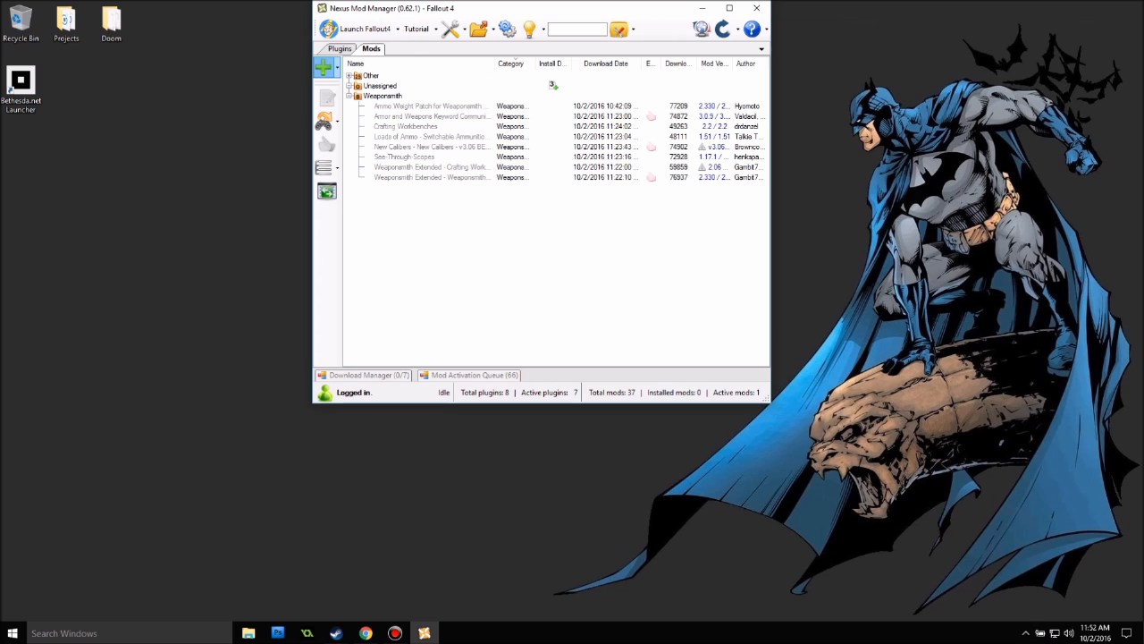
left_click(324, 67)
left_click(481, 176)
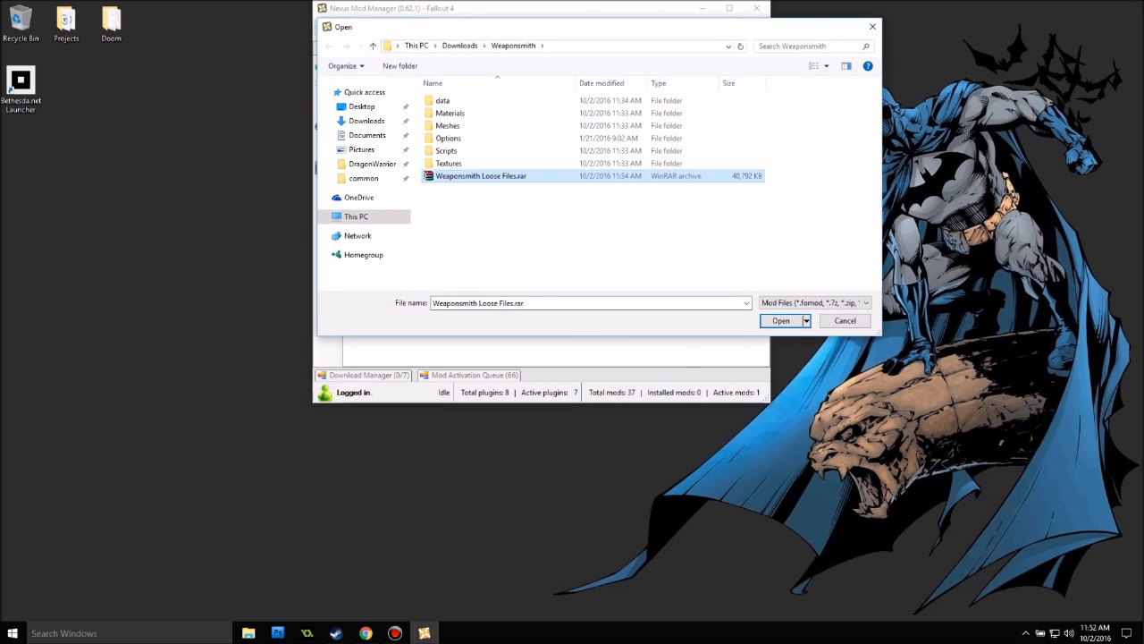
left_click(781, 320)
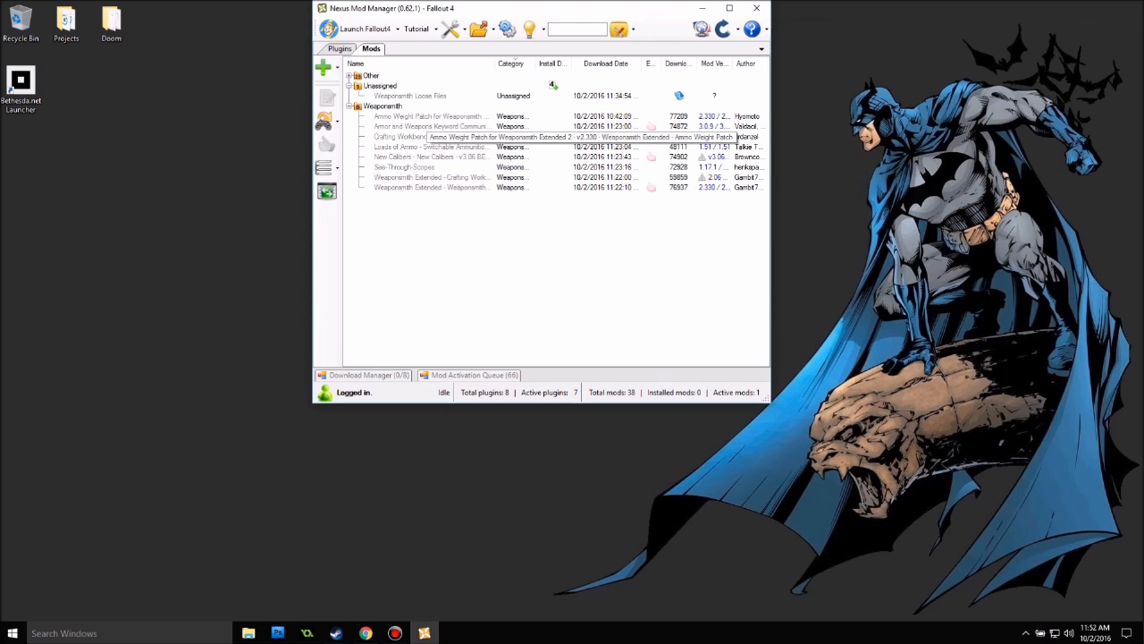
Install and activate AWKCR with the All DLC option.
left_click(393, 126)
right_click(405, 126)
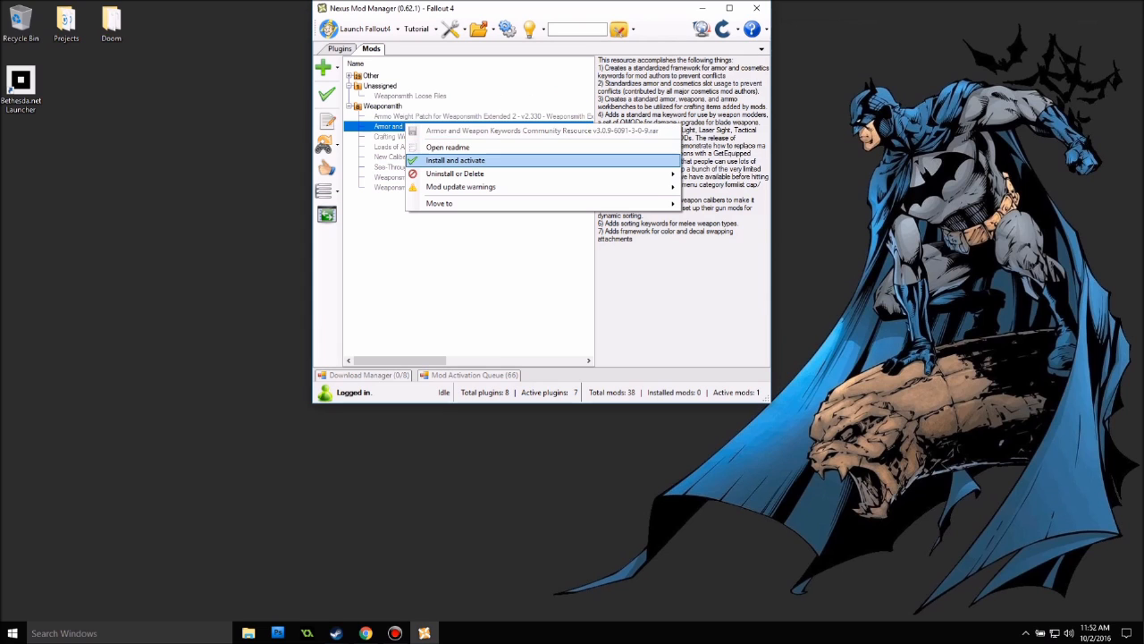
left_click(455, 160)
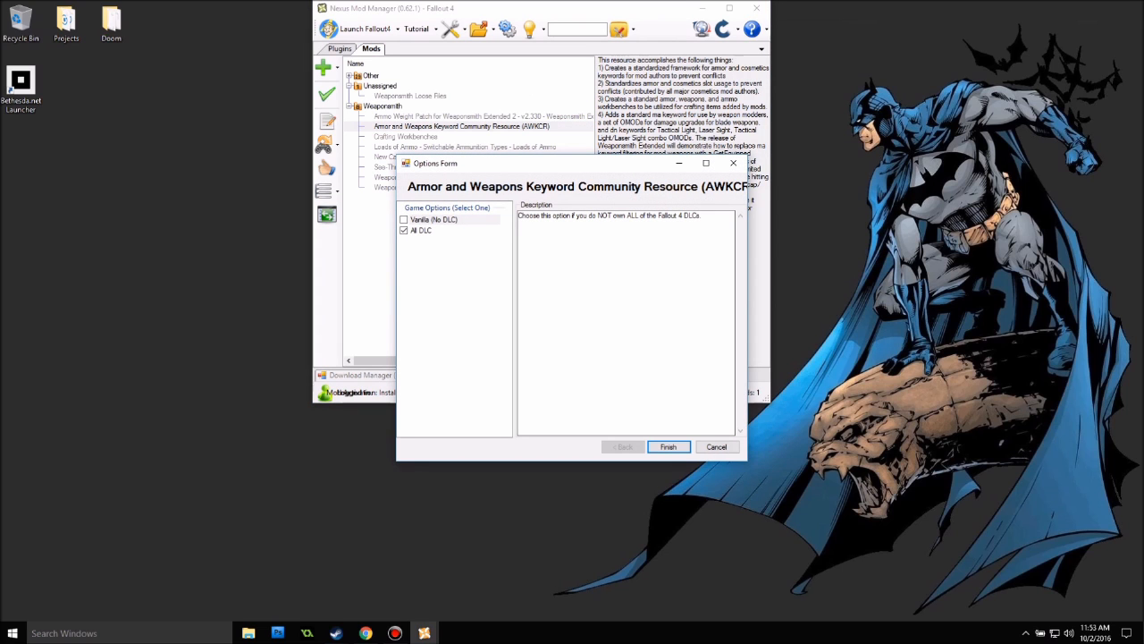
left_click(669, 446)
Install and activate Loads of Ammo and New Calibers.
right_click(419, 147)
left_click(470, 181)
left_click(420, 157)
right_click(408, 157)
left_click(452, 193)
Install See-Through-Scopes without optional patches, then finish the Crafting Workbenches installer with Ammunition Crafting.
left_click(404, 167)
right_click(403, 167)
left_click(454, 204)
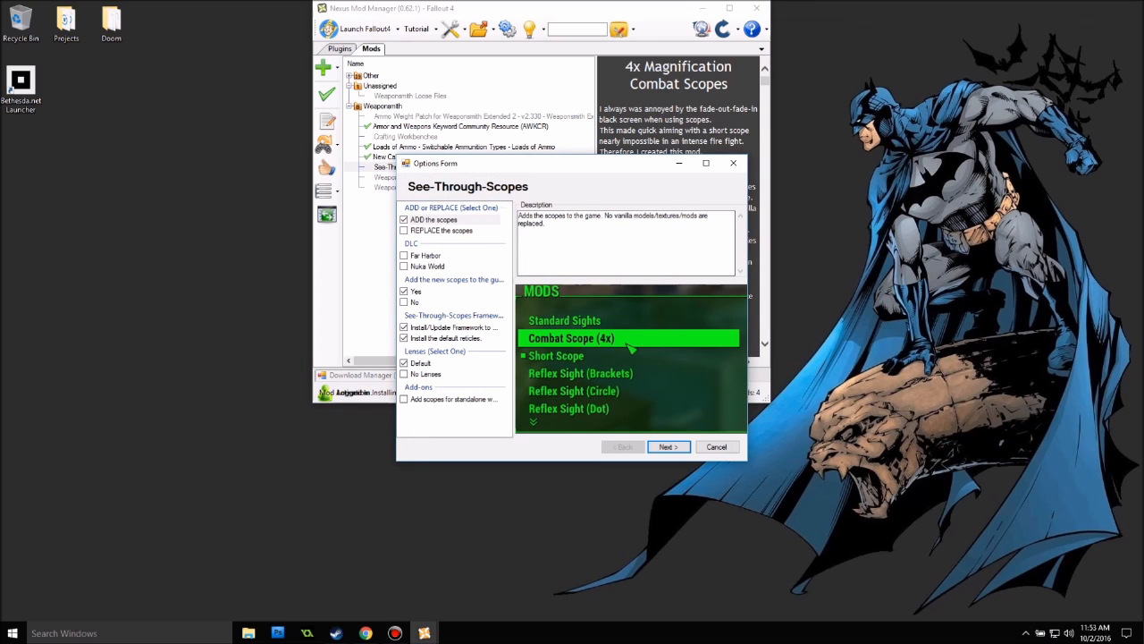
left_click(669, 446)
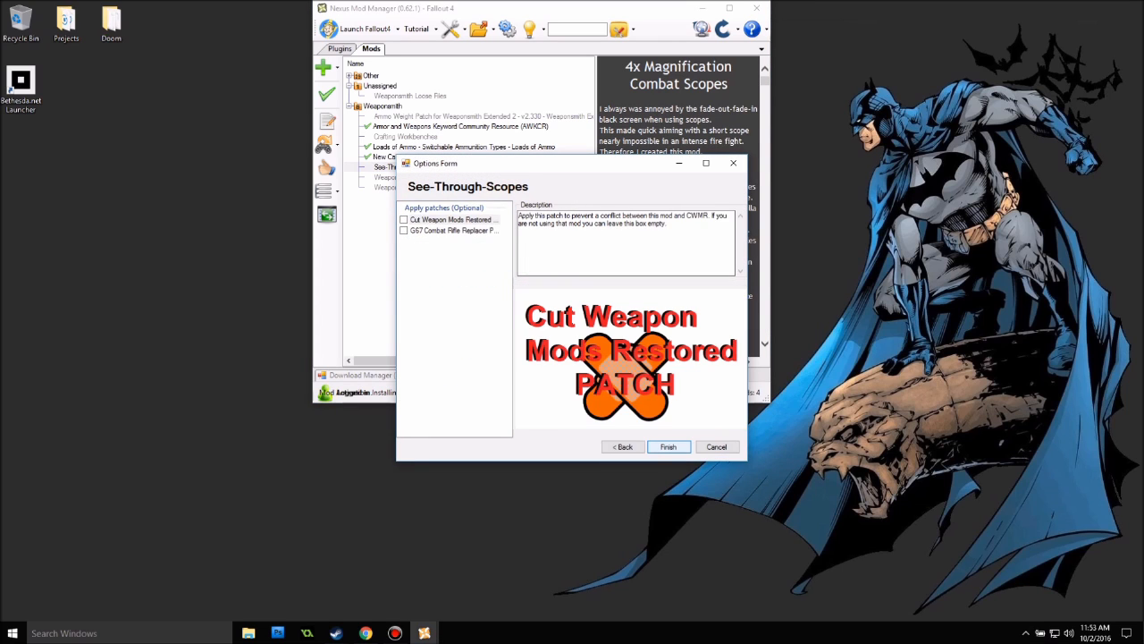
left_click(669, 446)
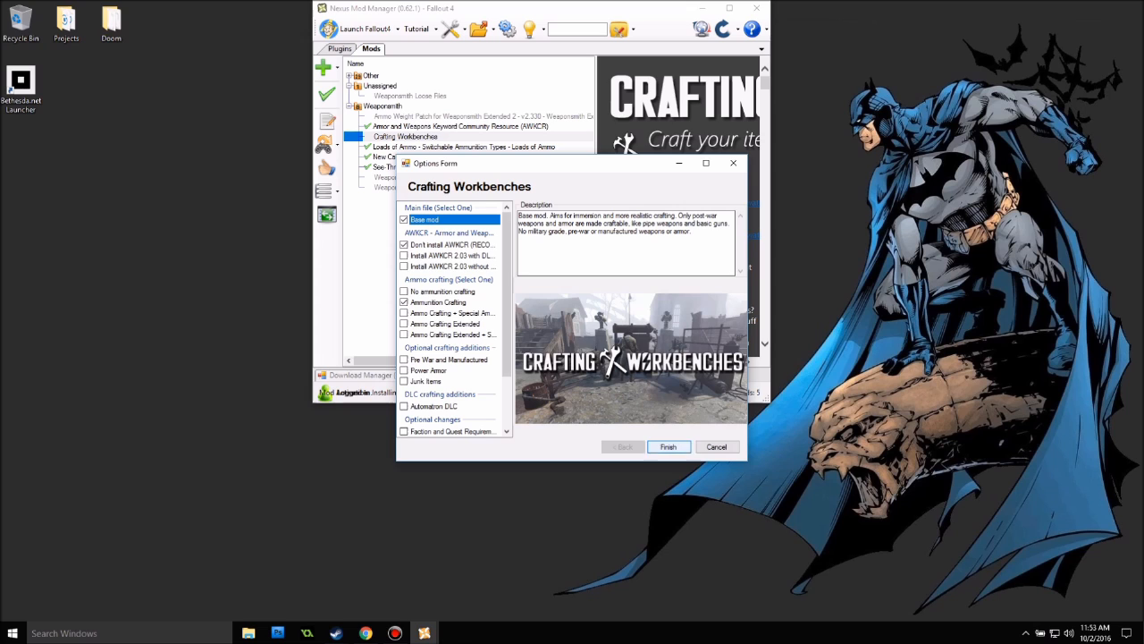
left_click(669, 447)
Install and activate the Weaponsmith Extended crafting-workbench add-on, letting its ammo file overwrite.
left_click(482, 177)
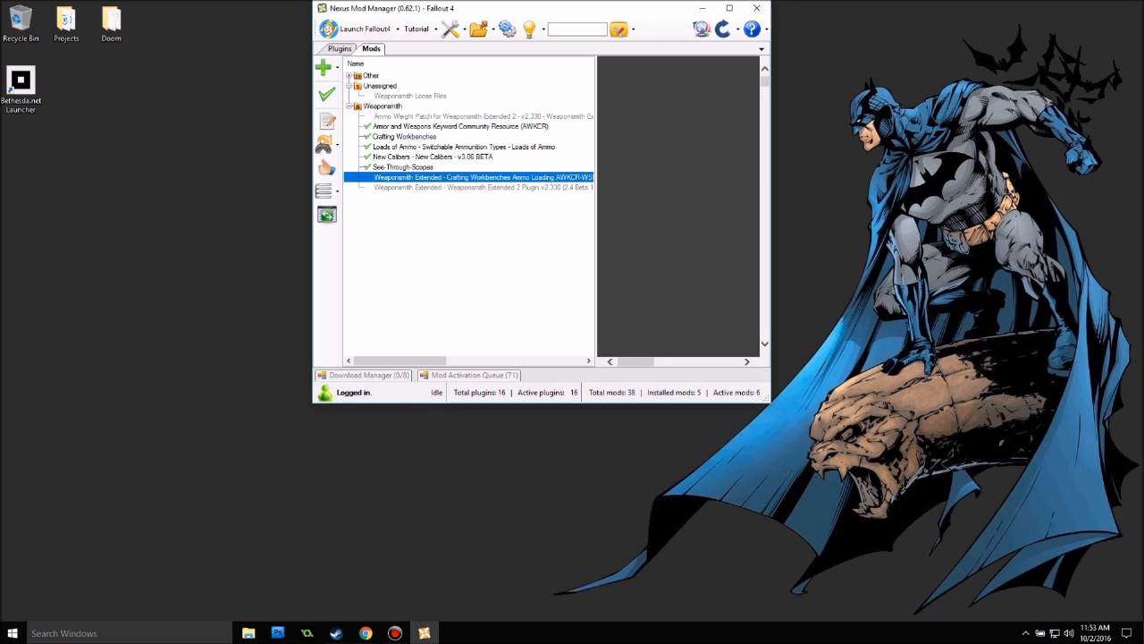
right_click(441, 179)
left_click(474, 214)
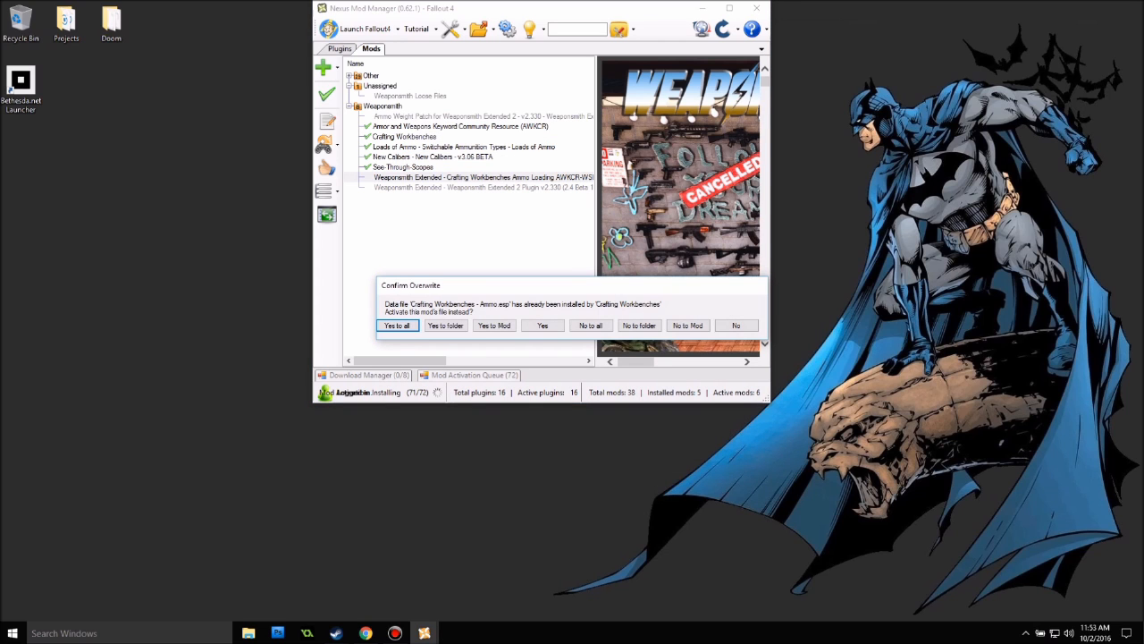
left_click(543, 325)
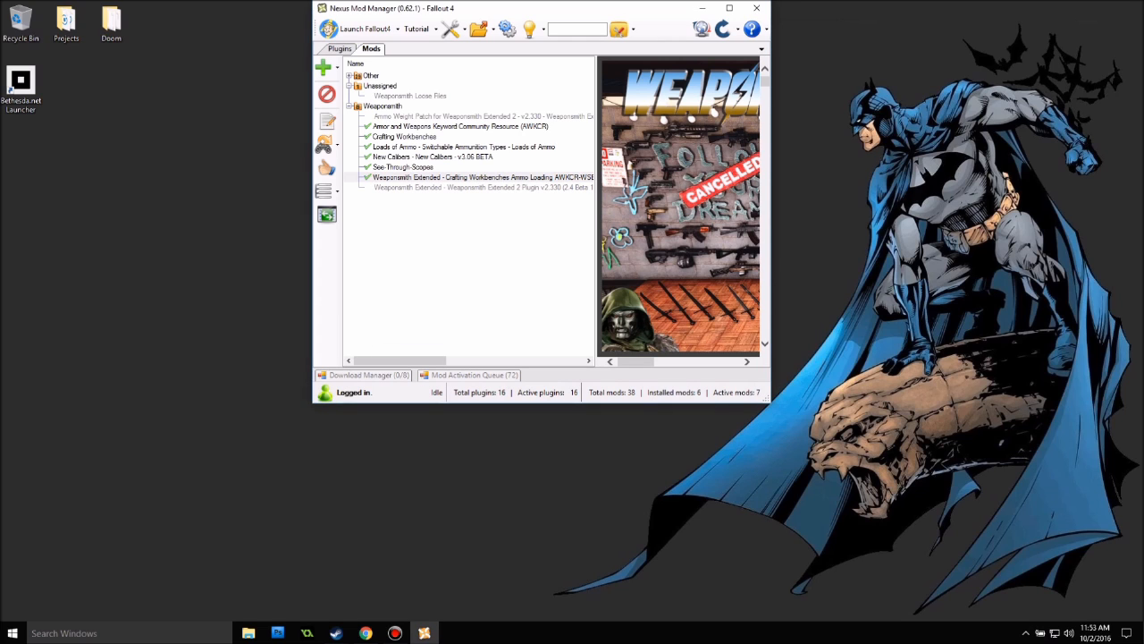
Activate the Weaponsmith Extended 2 Plugin mod and review the plugin load order.
left_click(440, 188)
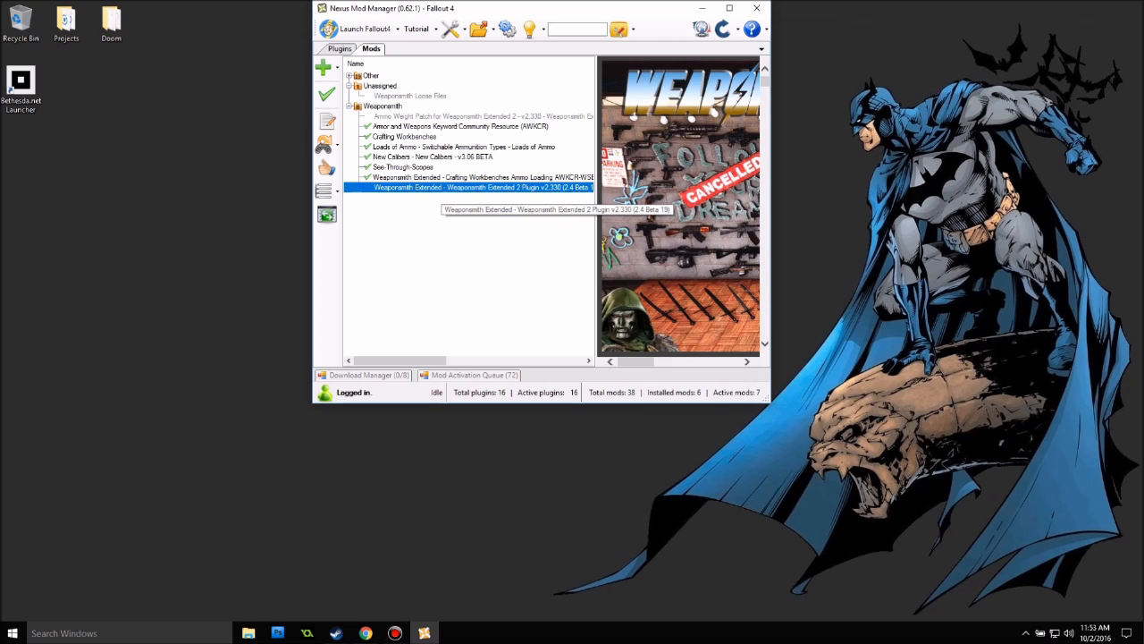
left_click(326, 93)
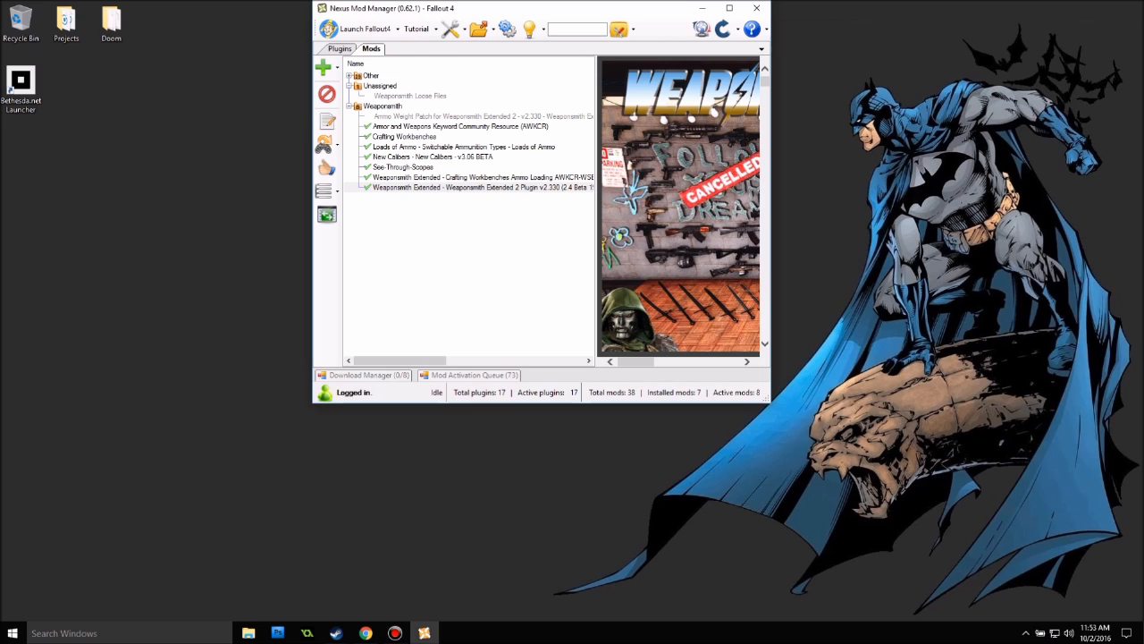
left_click(340, 49)
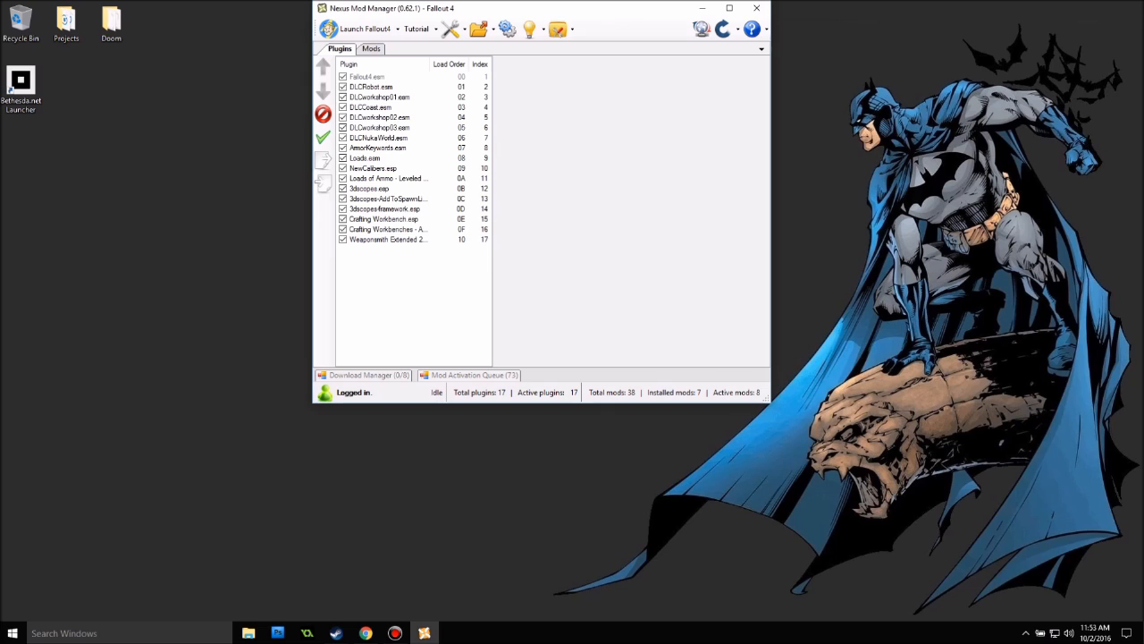
Activate the Ammo Weight Patch for Weaponsmith Extended 2 and verify its plugin in the load order.
left_click(371, 49)
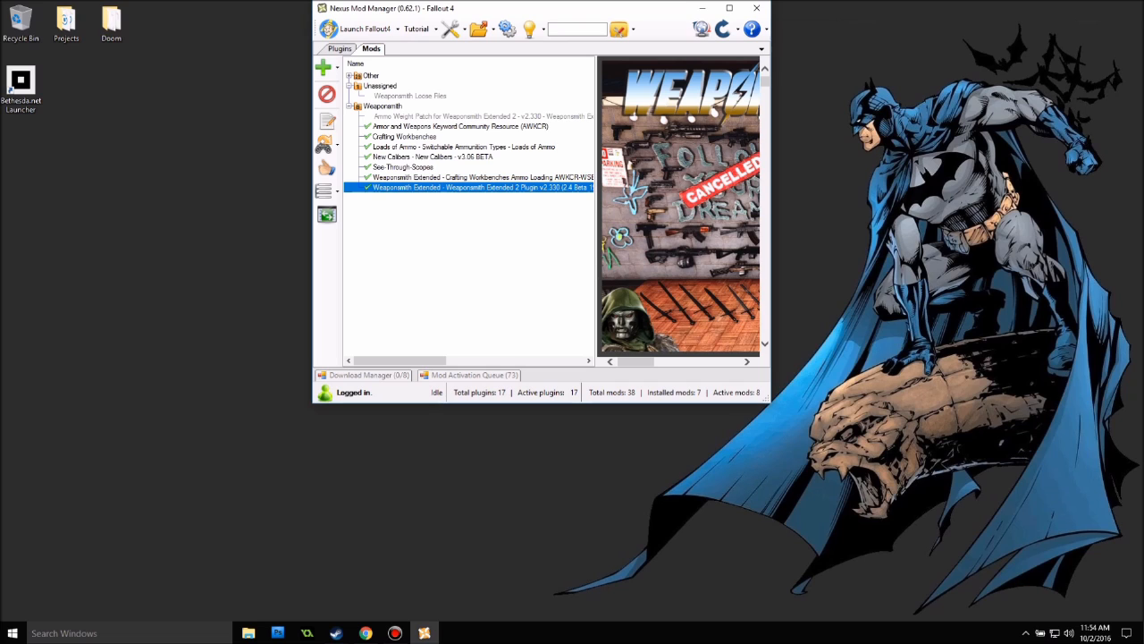
left_click(430, 117)
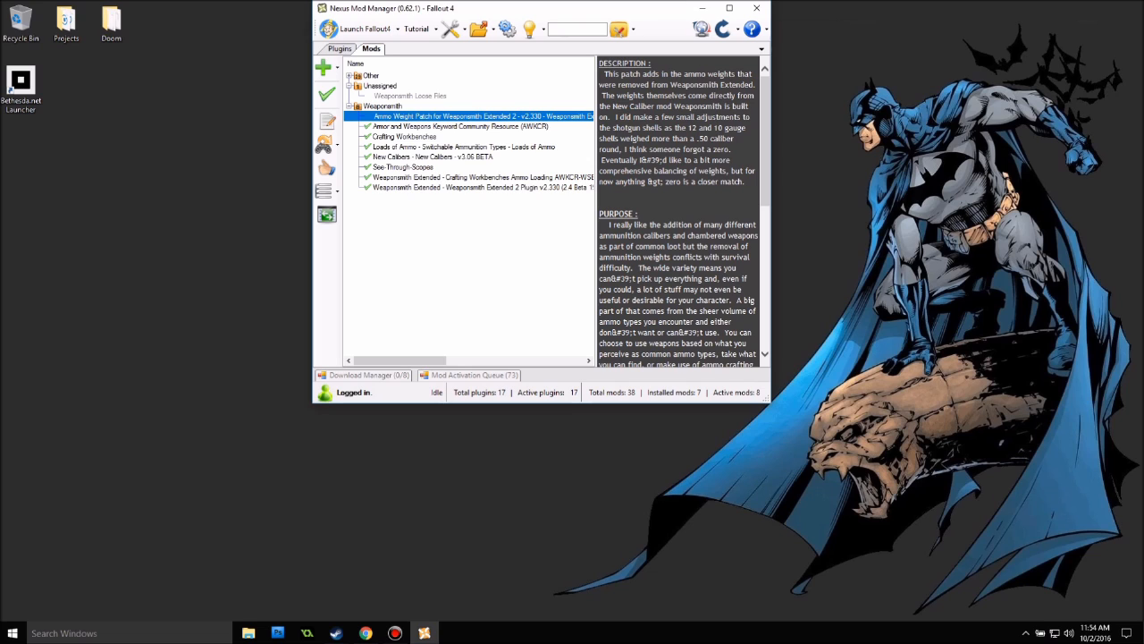
left_click(326, 94)
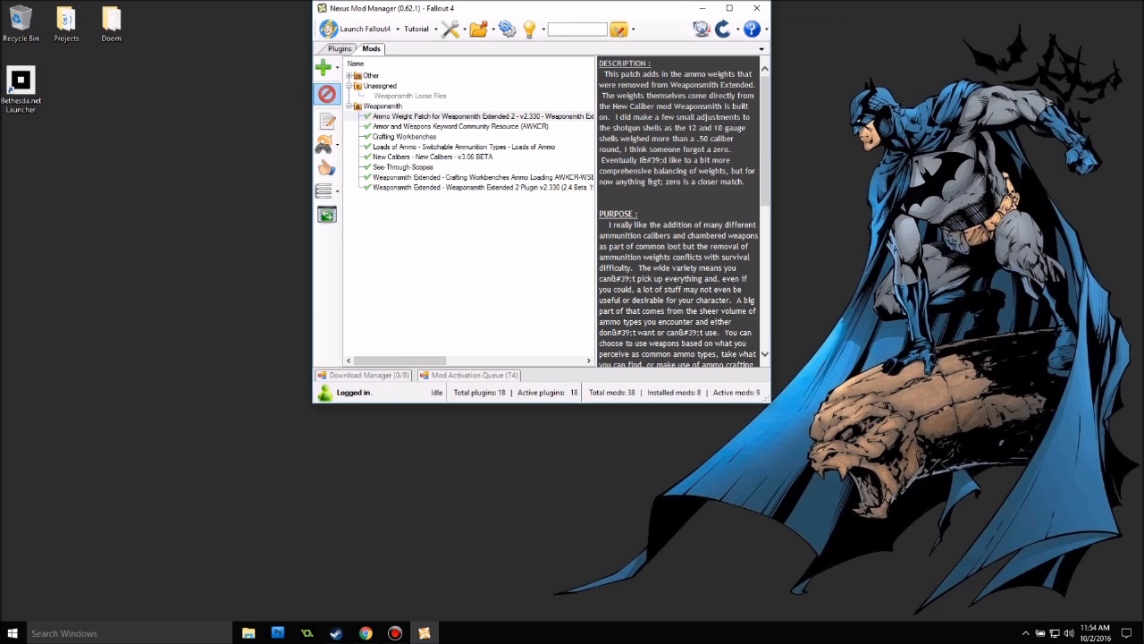
left_click(340, 48)
left_click(407, 249)
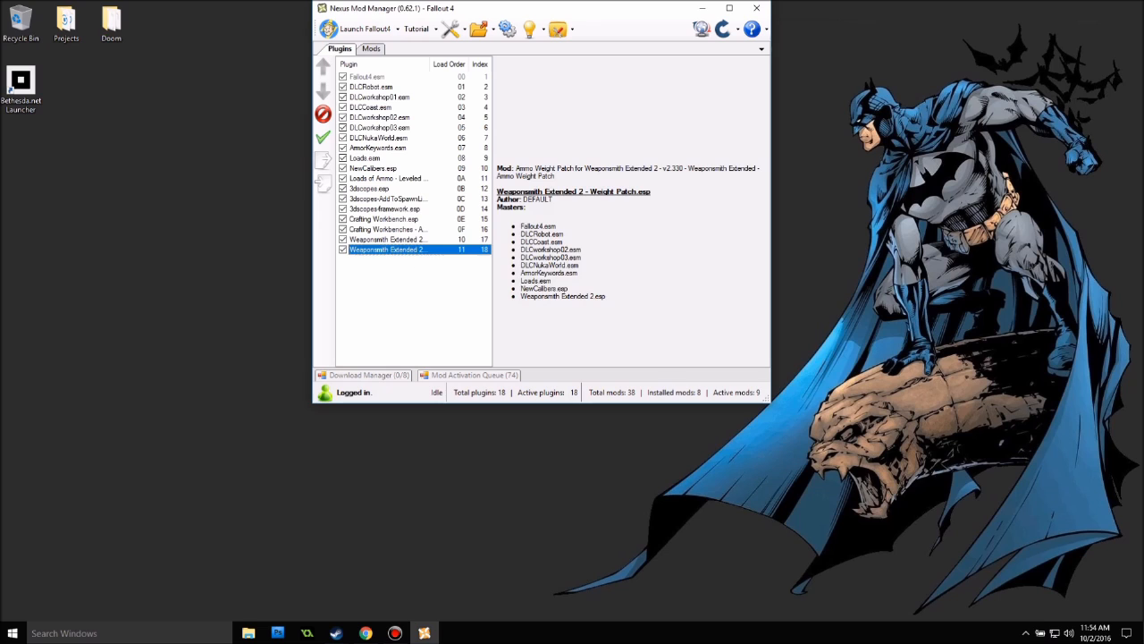
left_click(371, 48)
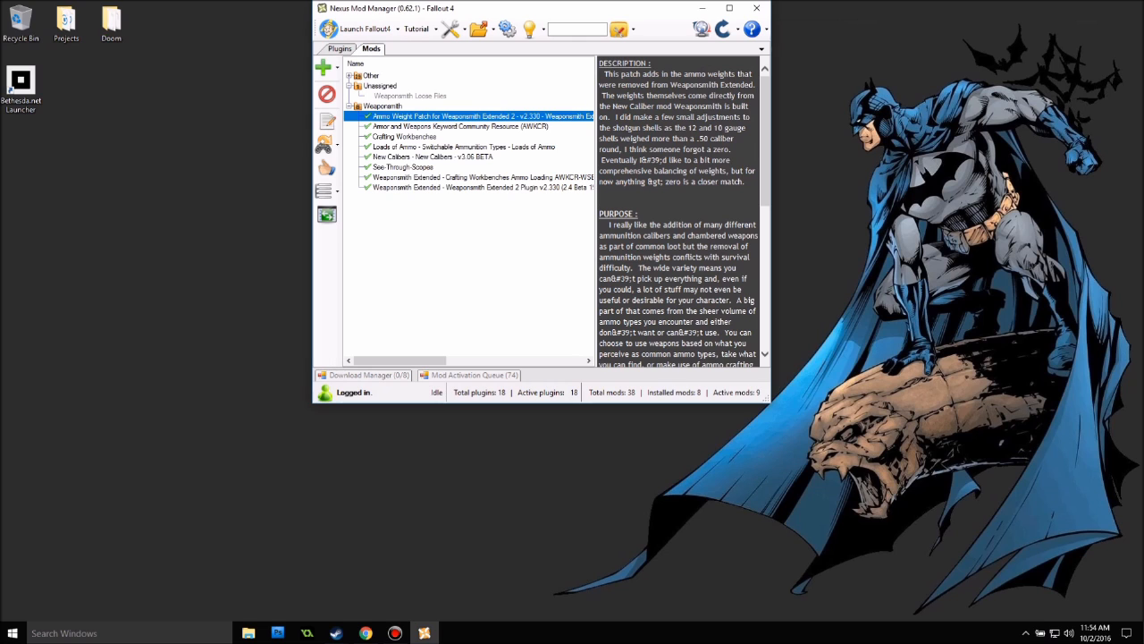